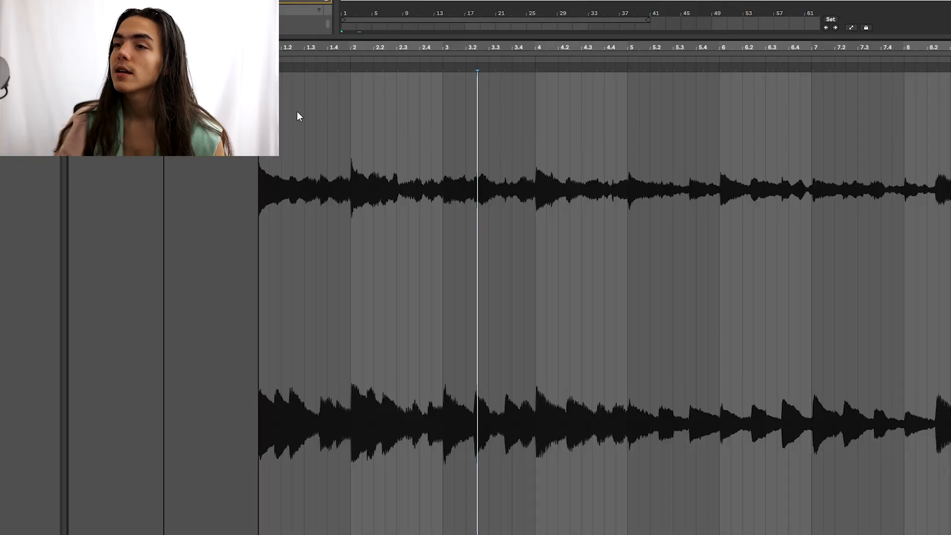
Step: Set the answer clip's playback start and browse the Portal effect's preset list
{"action": "left_click", "coordinate": [320, 113]}
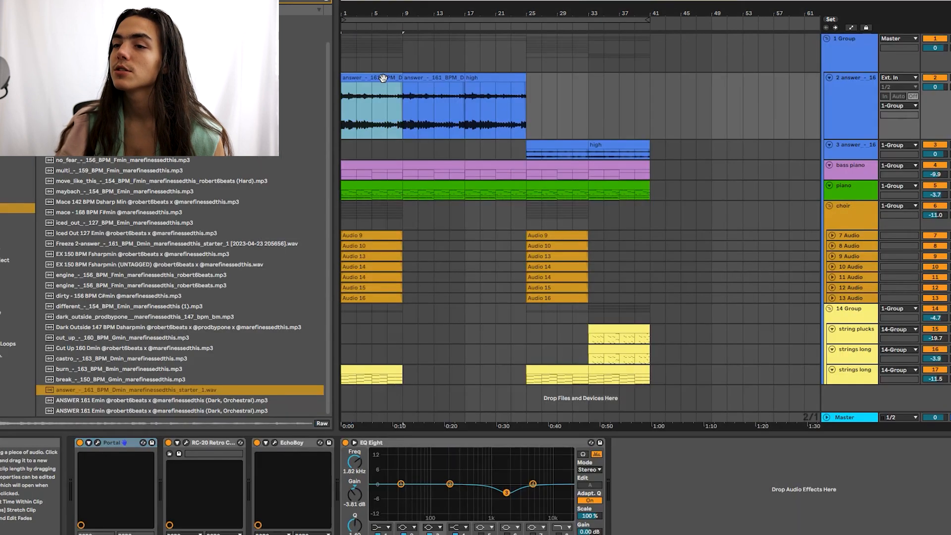
{"action": "left_click", "coordinate": [97, 443]}
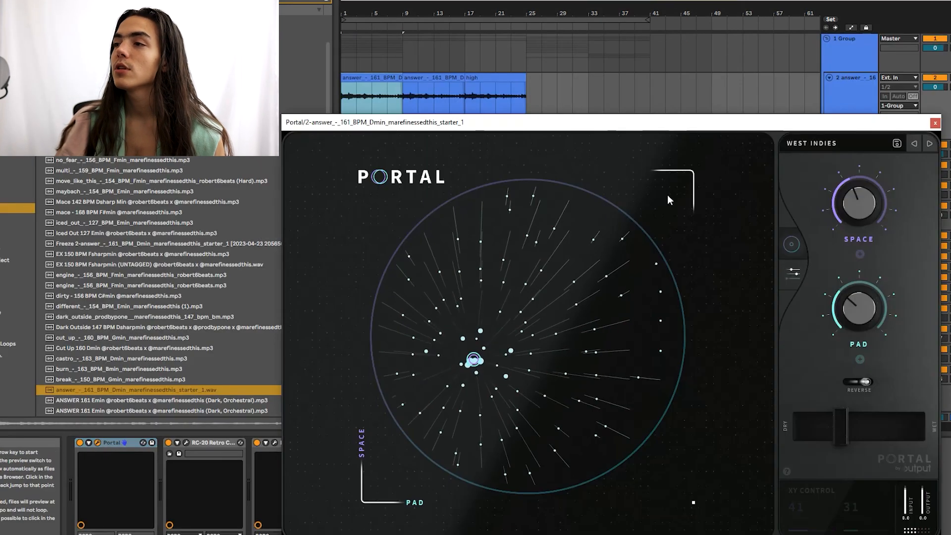
{"action": "left_click", "coordinate": [804, 147]}
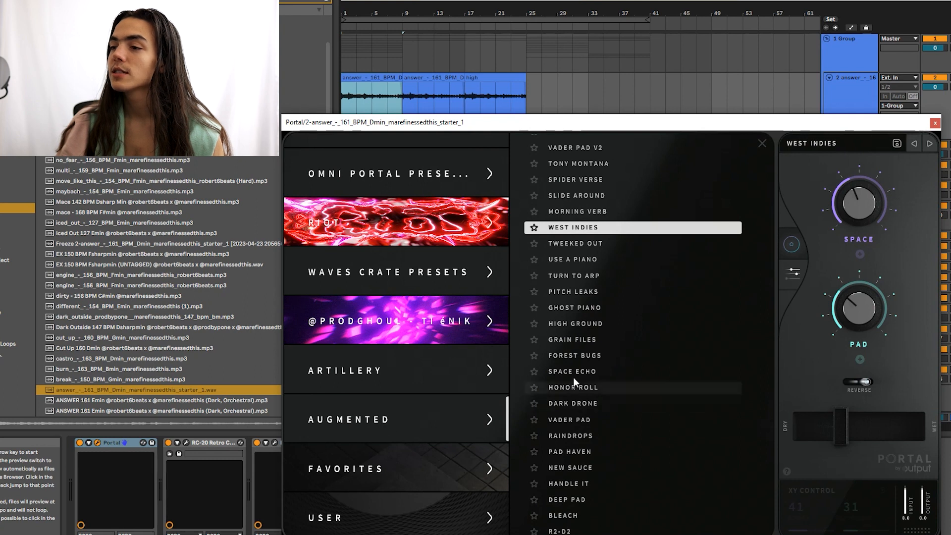
{"action": "scroll", "coordinate": [664, 344], "scroll_direction": "up", "scroll_amount": 8}
{"action": "scroll", "coordinate": [664, 297], "scroll_direction": "down", "scroll_amount": 6}
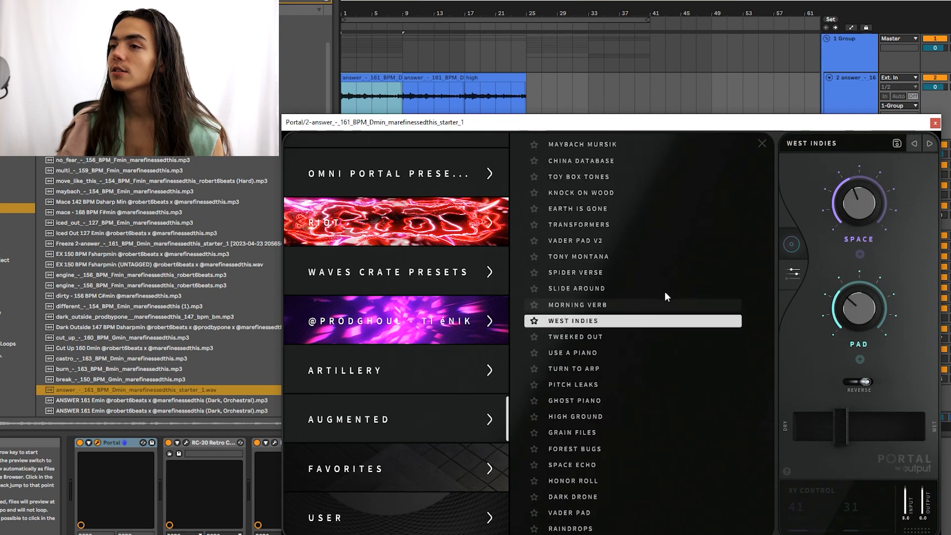
{"action": "left_click", "coordinate": [935, 122]}
Step: Browse the RC-20 effect's presets on the answer track, then close it
{"action": "left_click", "coordinate": [185, 442]}
{"action": "left_click", "coordinate": [470, 115]}
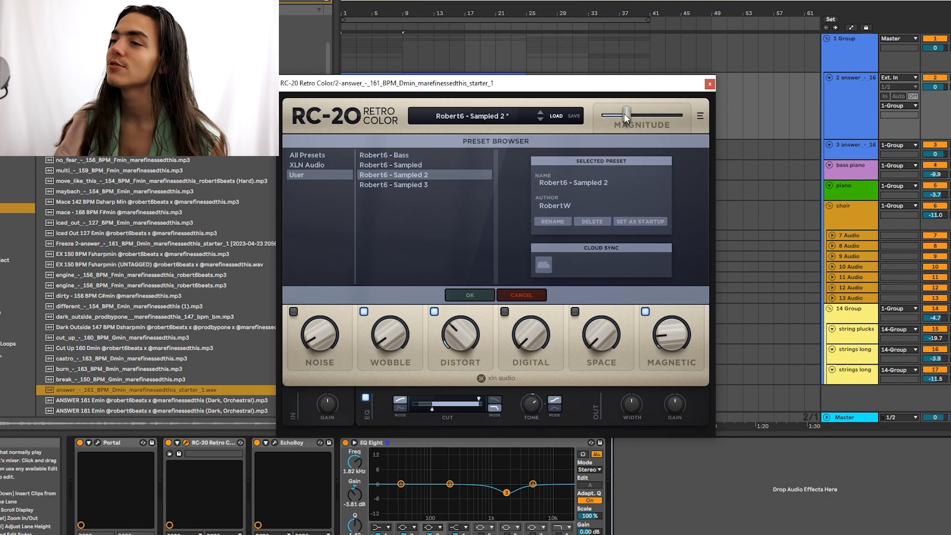
{"action": "left_click", "coordinate": [168, 443]}
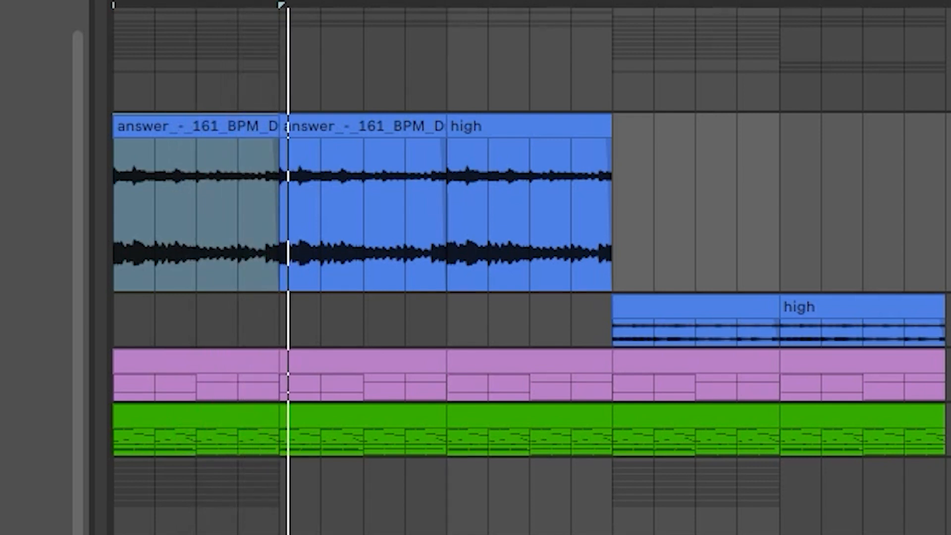
Step: Bring up the EchoBoy echo window showing 161.0 bpm with 1/4-note delays
{"action": "left_click", "coordinate": [275, 443]}
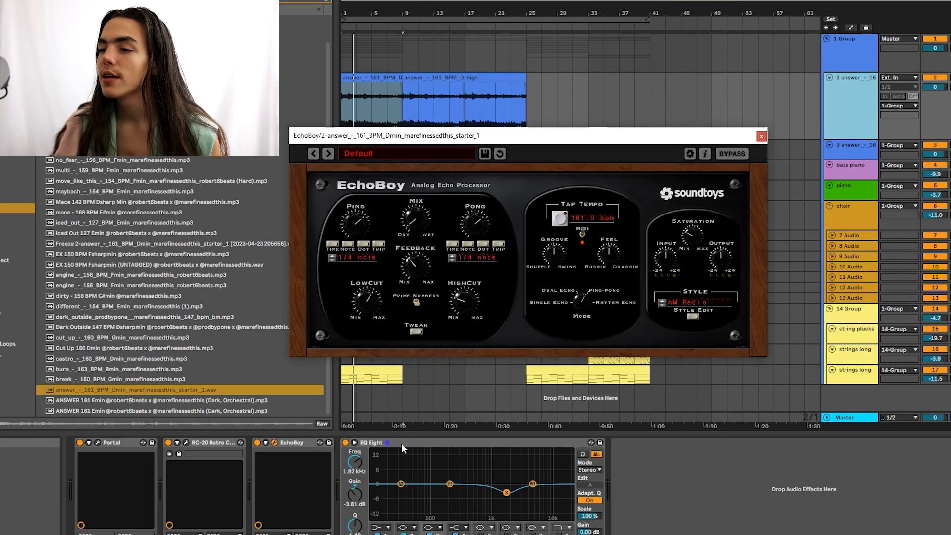
{"action": "right_click", "coordinate": [402, 448]}
{"action": "left_click", "coordinate": [633, 473]}
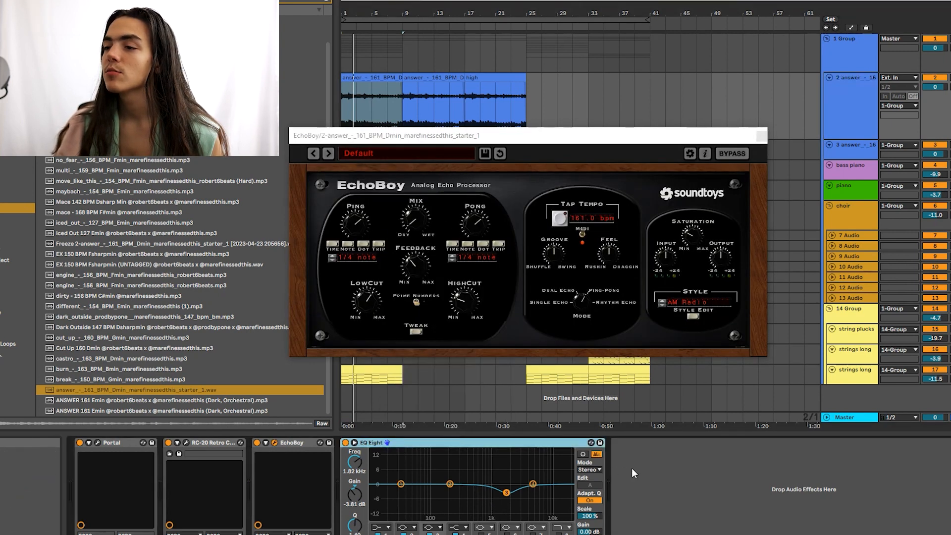
{"action": "left_click", "coordinate": [705, 494]}
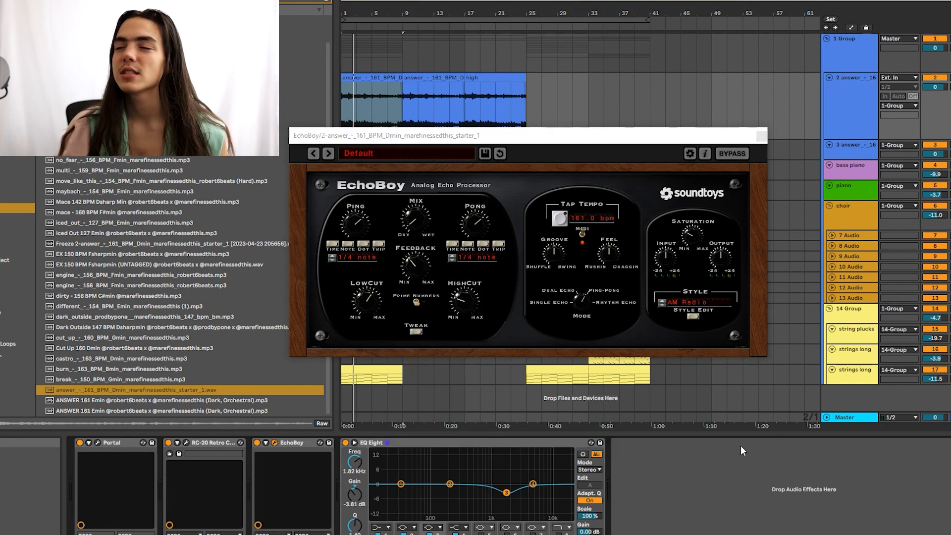
Step: Close EchoBoy and select bars 25 to 33 on the high track
{"action": "left_click", "coordinate": [759, 140]}
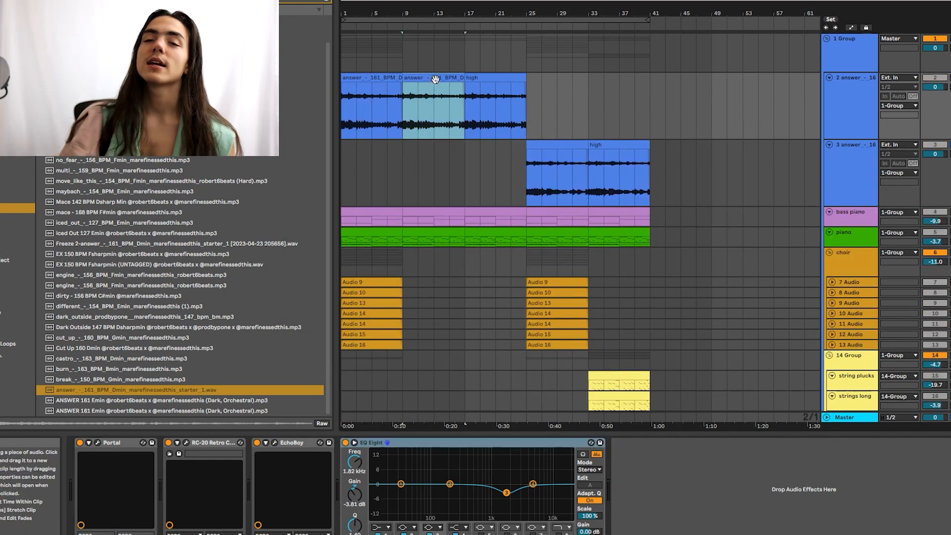
{"action": "left_click", "coordinate": [557, 163]}
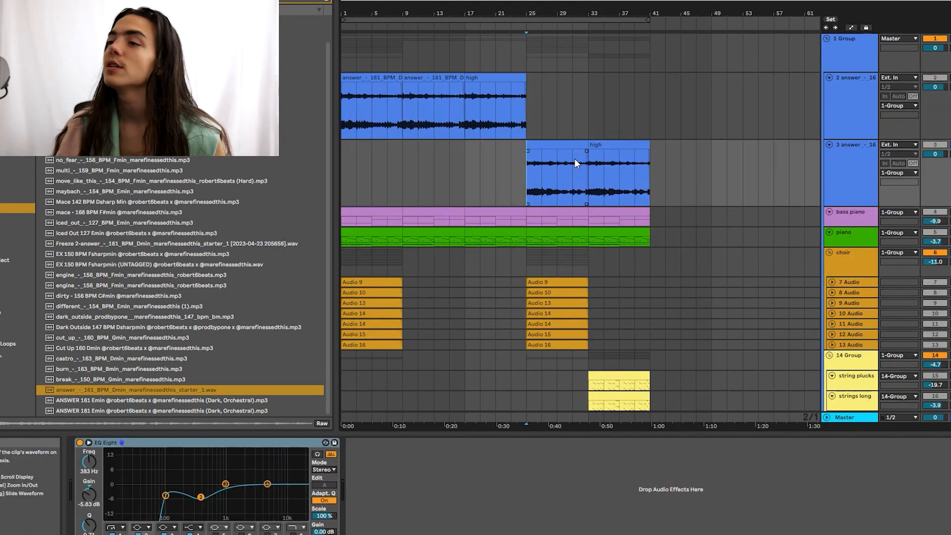
{"action": "left_click_drag", "start_coordinate": [562, 154], "coordinate": [533, 189]}
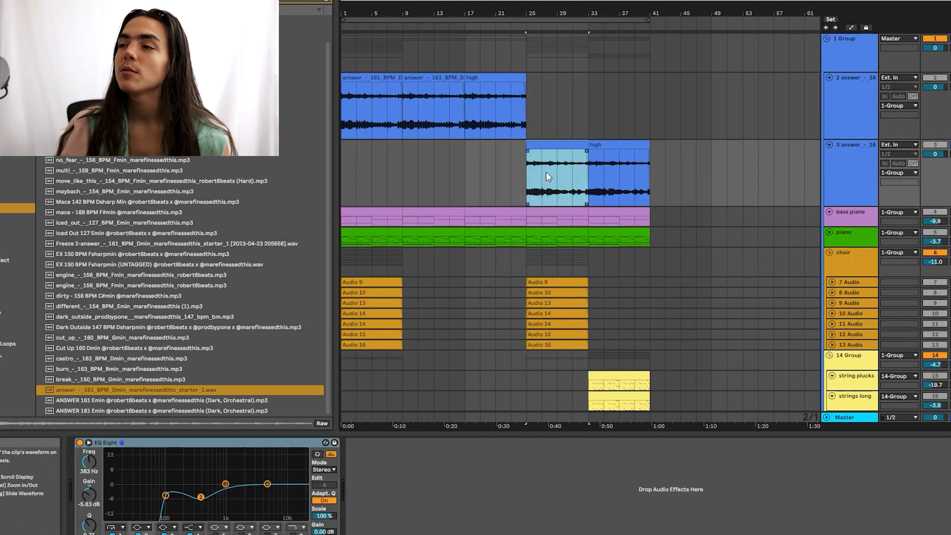
{"action": "left_click", "coordinate": [528, 463]}
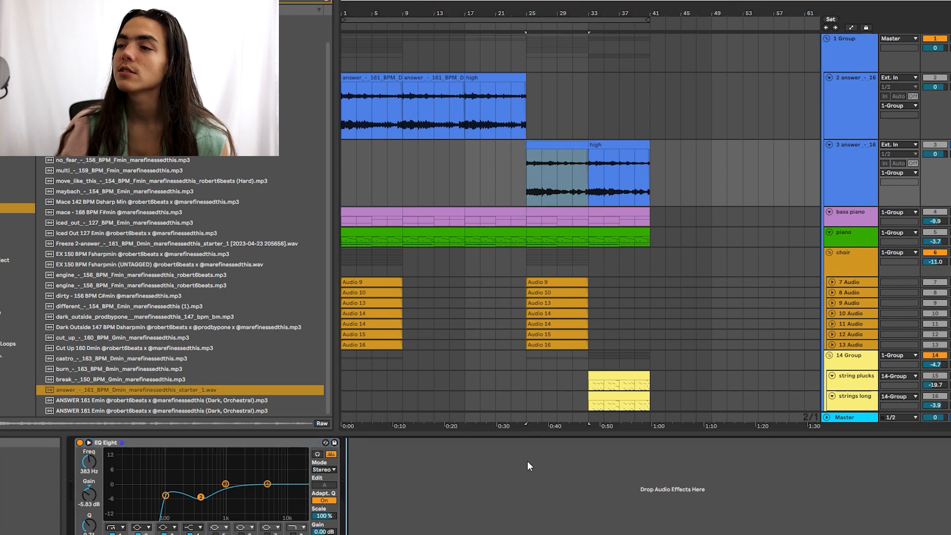
Step: Select the answer clip at bars 17–25 and track 3's high clips at bars 25–41
{"action": "left_click", "coordinate": [563, 188]}
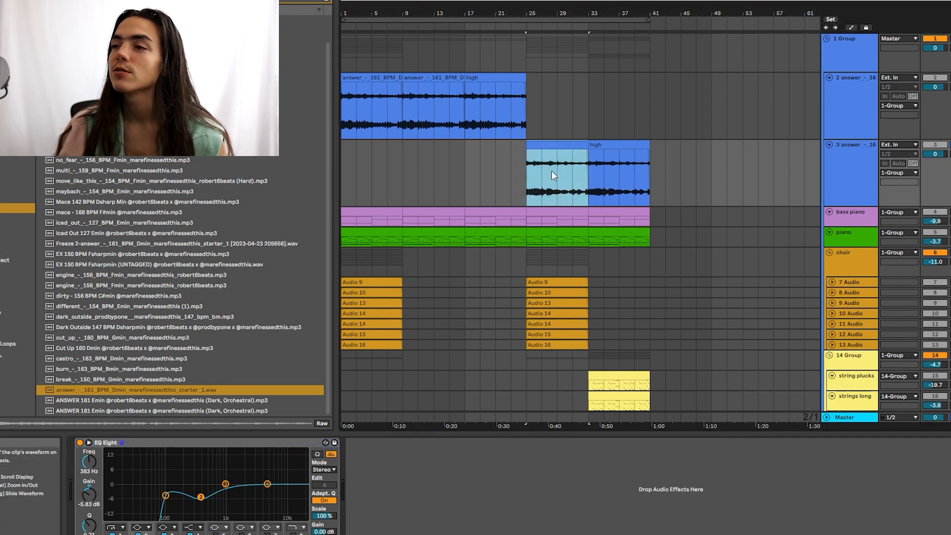
{"action": "left_click", "coordinate": [521, 109]}
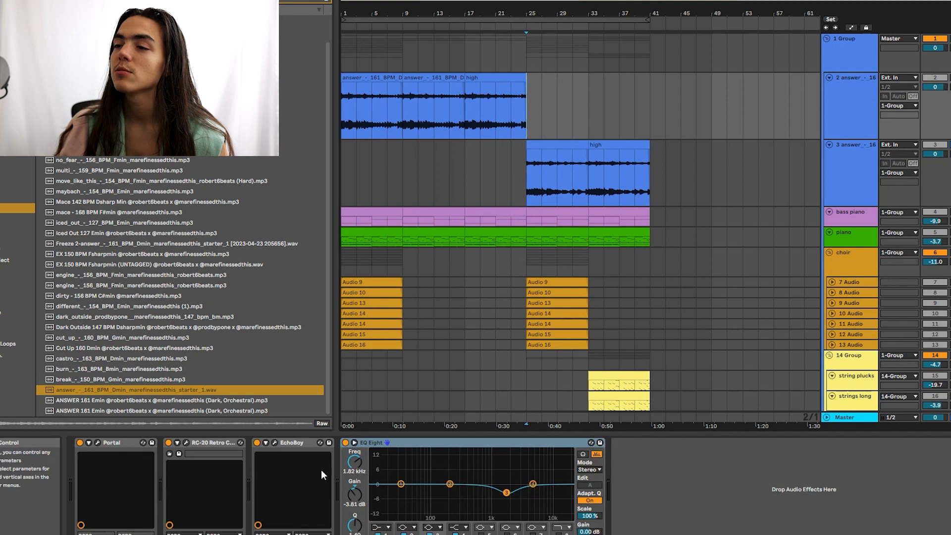
{"action": "left_click", "coordinate": [518, 229]}
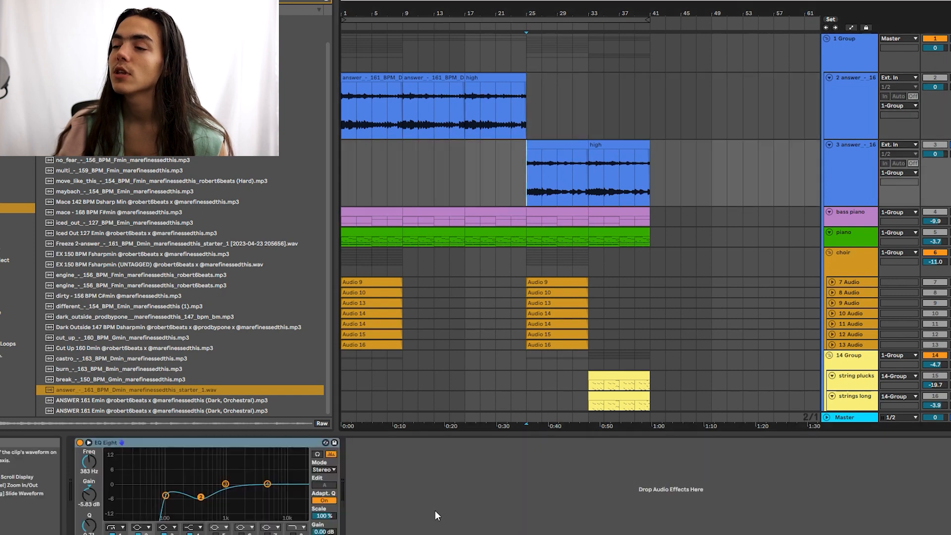
{"action": "left_click", "coordinate": [547, 146]}
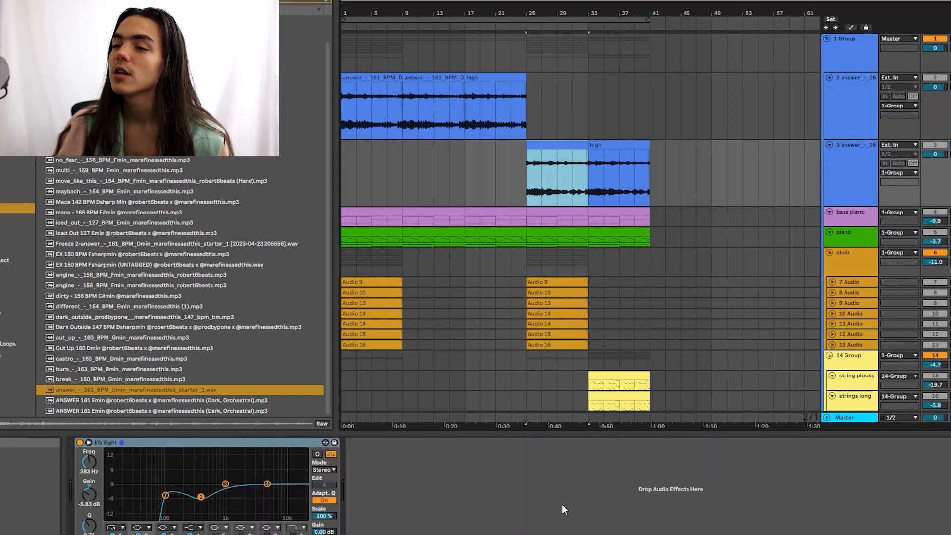
{"action": "left_click", "coordinate": [416, 517]}
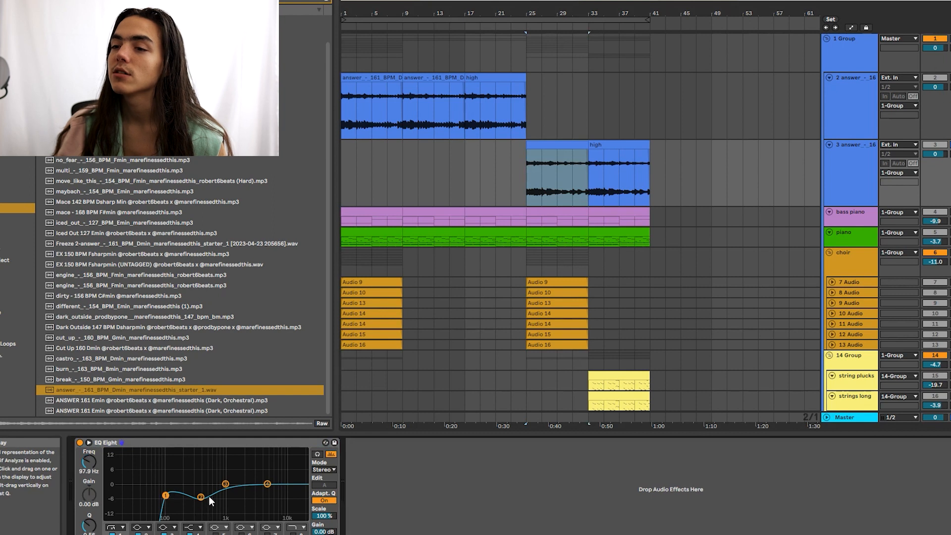
{"action": "left_click", "coordinate": [556, 148]}
{"action": "left_click", "coordinate": [605, 145]}
Step: Inspect the answer clip at bars 9–17 in the sample editor
{"action": "left_click", "coordinate": [458, 78]}
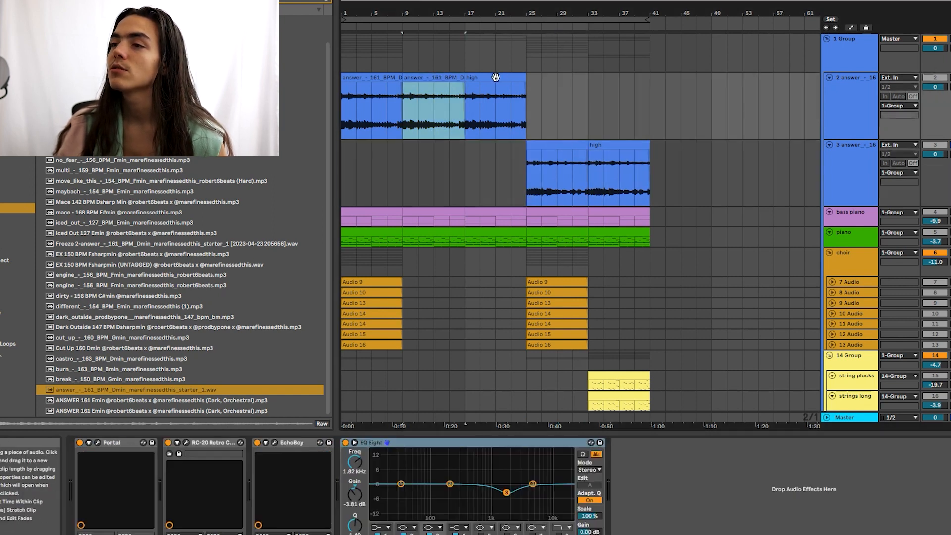
{"action": "double_click", "coordinate": [452, 77]}
{"action": "key", "text": "shift+Tab"}
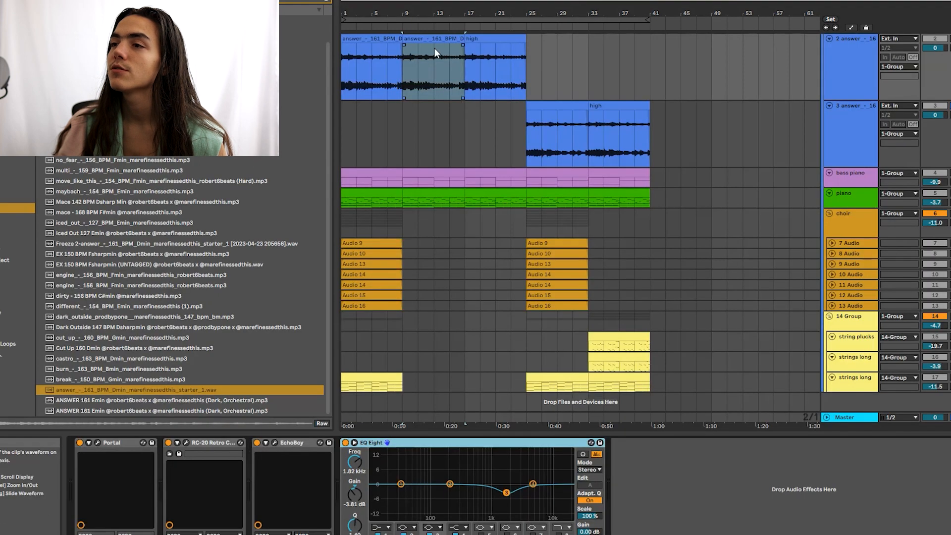
{"action": "scroll", "coordinate": [444, 104], "scroll_direction": "up", "scroll_amount": 1}
{"action": "double_click", "coordinate": [489, 75]}
{"action": "key", "text": "shift+Tab"}
{"action": "scroll", "coordinate": [518, 105], "scroll_direction": "down", "scroll_amount": 1}
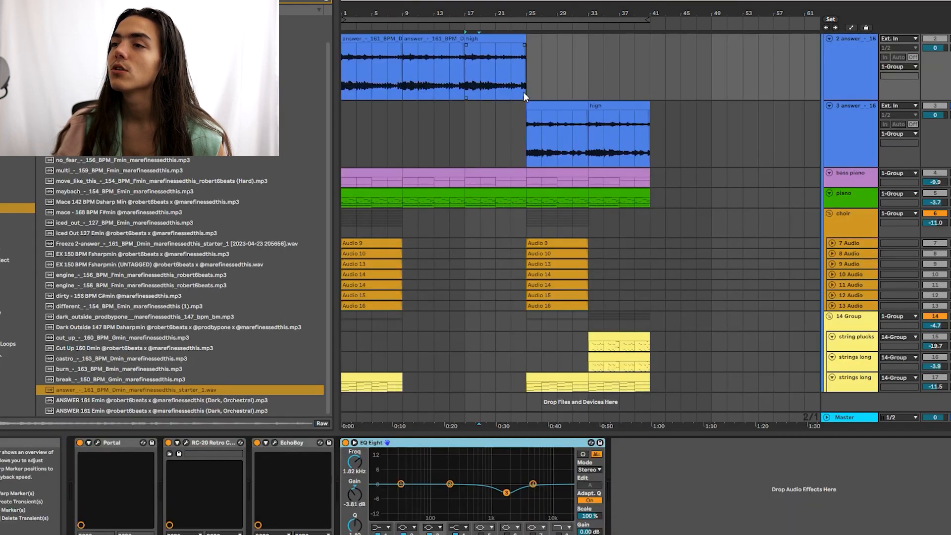
Step: Inspect track 3's high clips in the sample editor and park the playback point at bar 37
{"action": "left_click", "coordinate": [493, 60]}
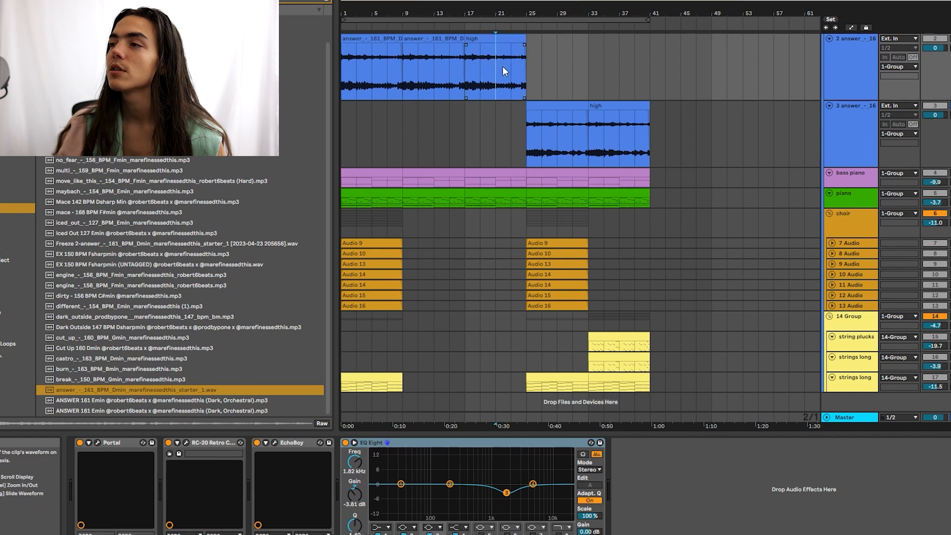
{"action": "scroll", "coordinate": [569, 182], "scroll_direction": "up", "scroll_amount": 1}
{"action": "left_click", "coordinate": [569, 181]}
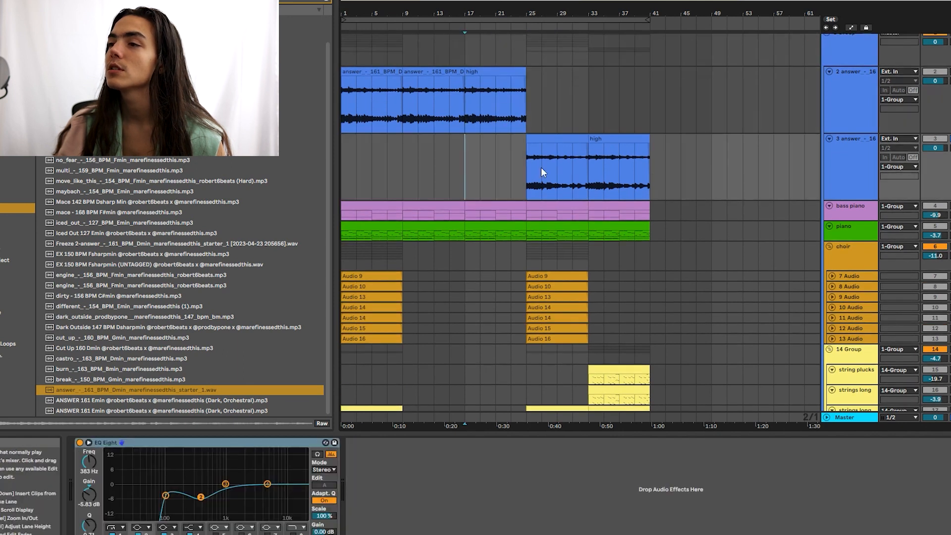
{"action": "left_click", "coordinate": [562, 138]}
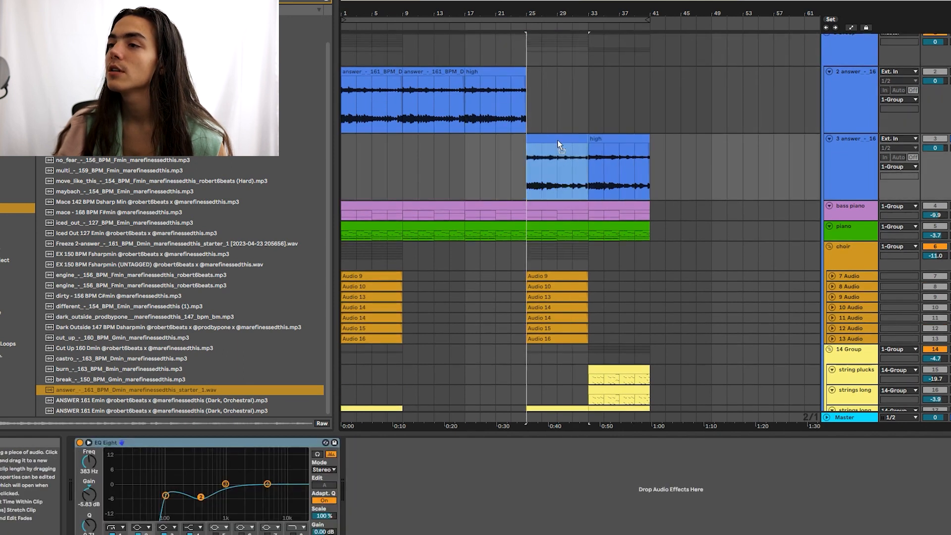
{"action": "double_click", "coordinate": [627, 138], "text": "shift"}
{"action": "key", "text": "shift+Tab"}
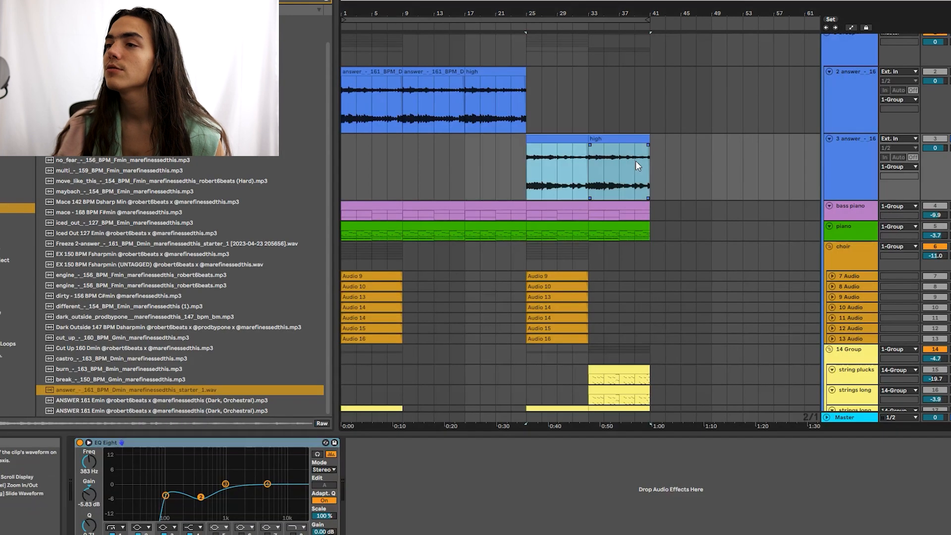
{"action": "left_click", "coordinate": [623, 120]}
{"action": "double_click", "coordinate": [626, 133]}
{"action": "key", "text": "shift+Tab"}
{"action": "left_click", "coordinate": [614, 130]}
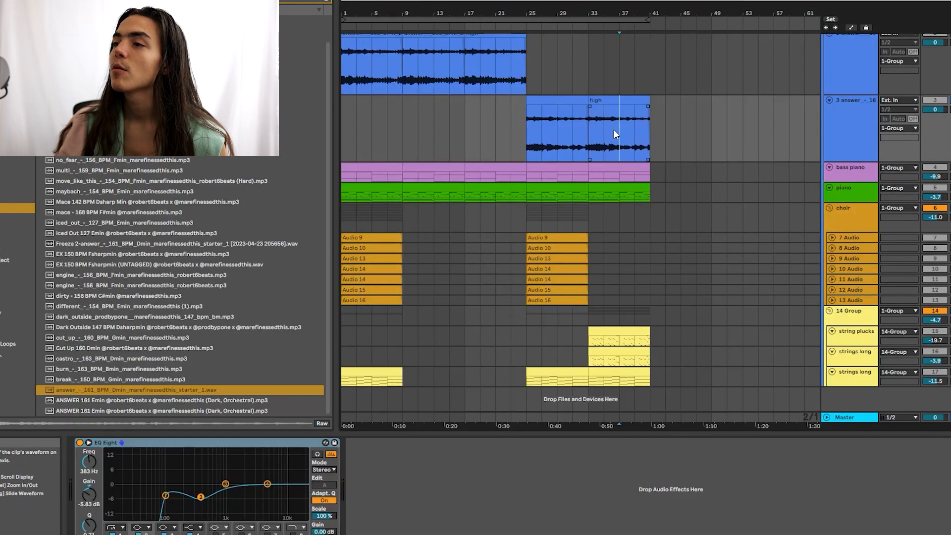
Step: Play the beat from the high clip at bar 25, then collapse all tracks to compact height
{"action": "left_click", "coordinate": [526, 120]}
{"action": "key", "text": "space"}
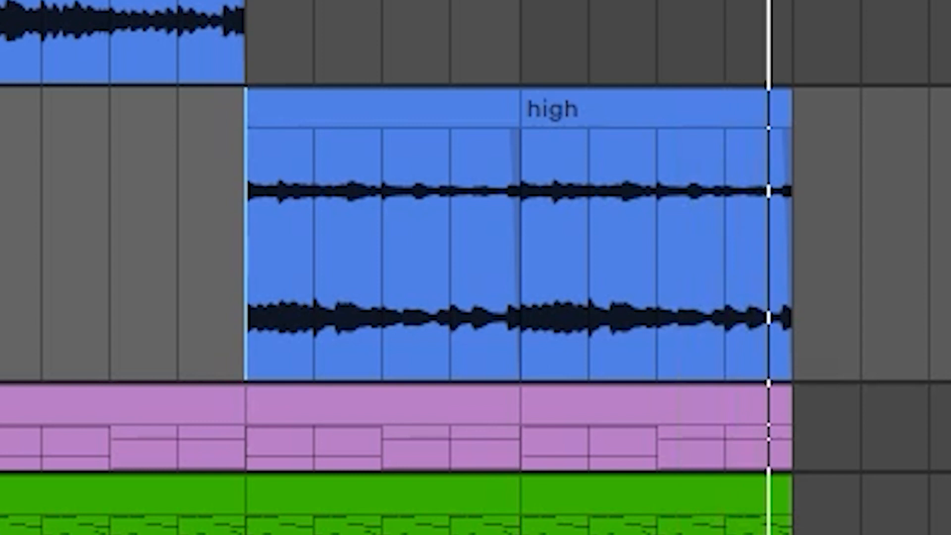
{"action": "left_click", "coordinate": [855, 100]}
{"action": "key", "text": "ctrl+a"}
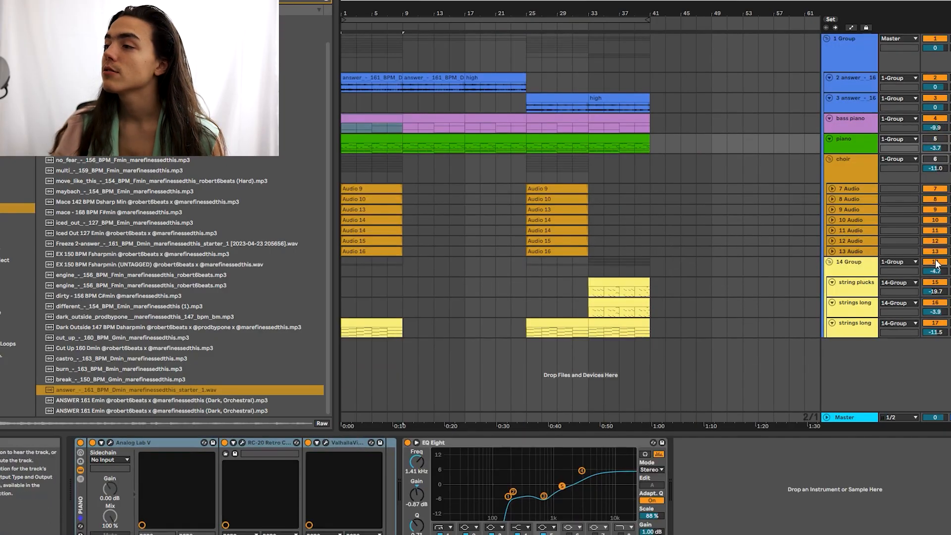
Step: Look through the device chains of both answer tracks and the bass piano track
{"action": "left_click", "coordinate": [854, 123]}
{"action": "left_click", "coordinate": [847, 83]}
{"action": "left_click", "coordinate": [848, 102]}
{"action": "left_click", "coordinate": [848, 123]}
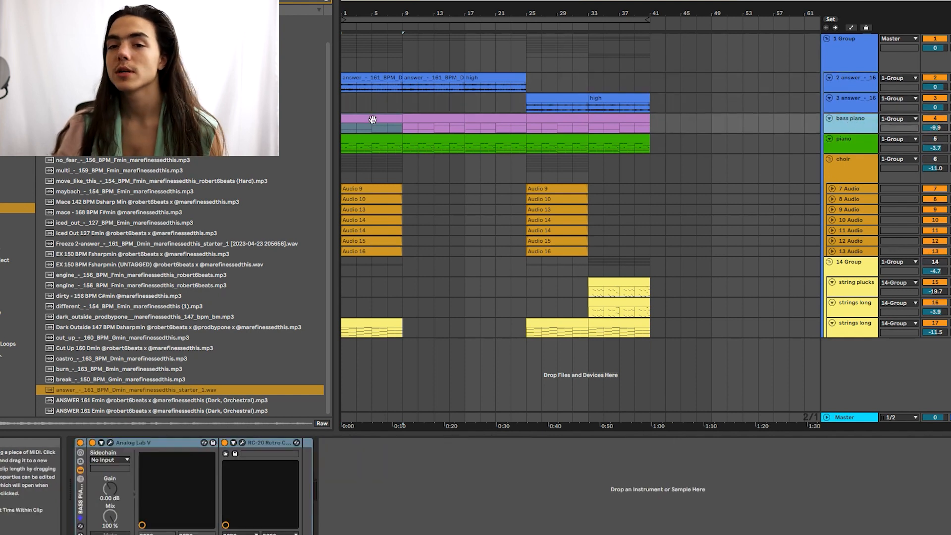
{"action": "left_click", "coordinate": [867, 86]}
{"action": "left_click", "coordinate": [863, 99]}
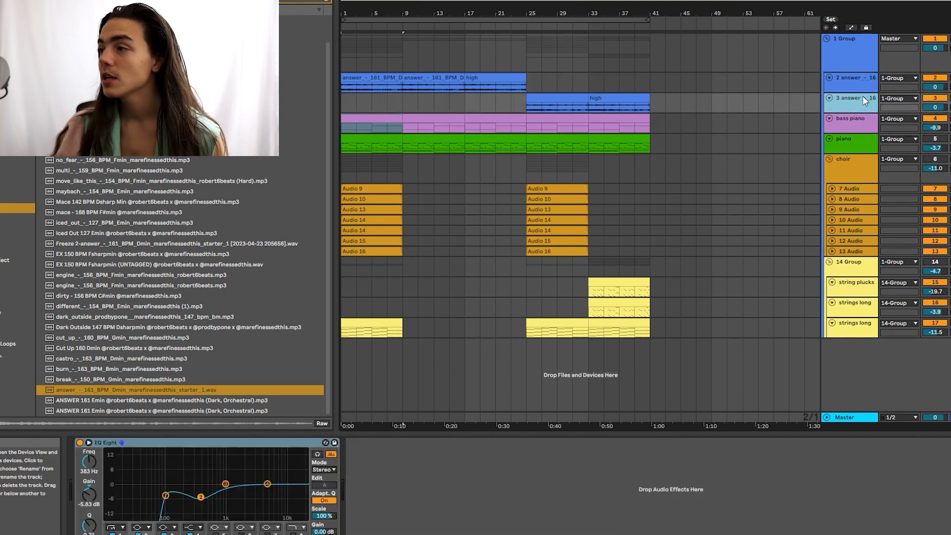
{"action": "left_click", "coordinate": [867, 126]}
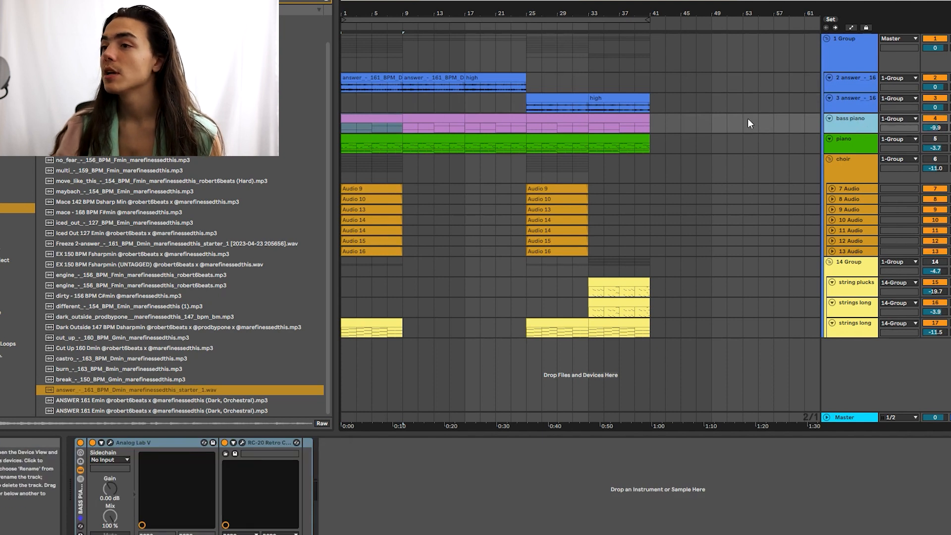
Step: Open the bass piano clip's notes and audition its octave E and B bass part
{"action": "left_click", "coordinate": [379, 116]}
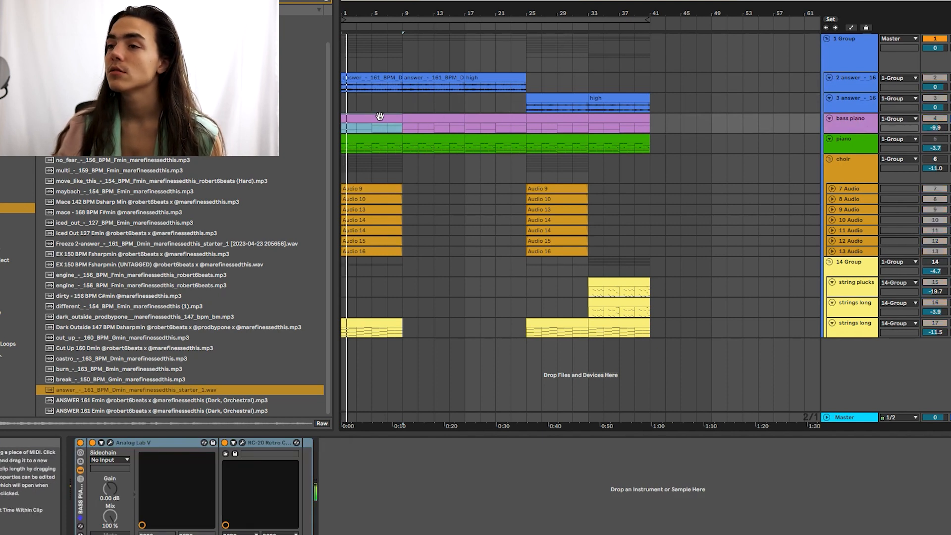
{"action": "double_click", "coordinate": [380, 116]}
{"action": "left_click", "coordinate": [566, 188]}
{"action": "scroll", "coordinate": [672, 192], "scroll_direction": "up", "scroll_amount": 3}
{"action": "scroll", "coordinate": [759, 178], "scroll_direction": "up", "scroll_amount": 1}
{"action": "left_click", "coordinate": [759, 179]}
{"action": "key", "text": "shift+Tab"}
{"action": "key", "text": "shift+Tab"}
{"action": "left_click", "coordinate": [481, 227]}
{"action": "key", "text": "space"}
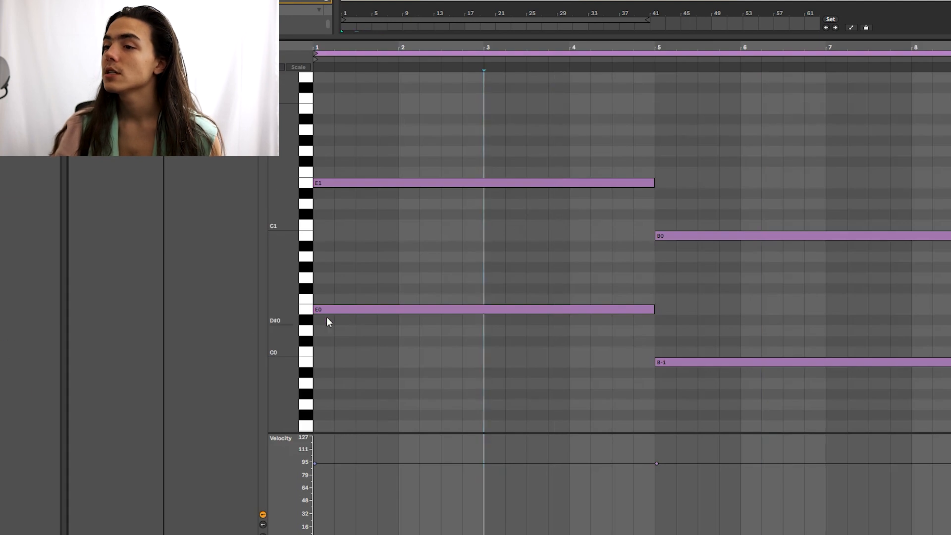
{"action": "key", "text": "shift+Tab"}
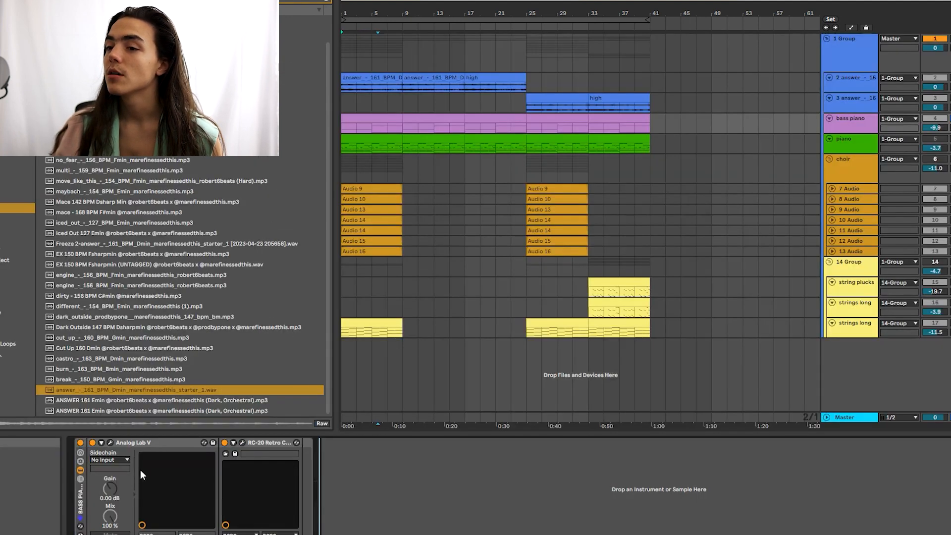
Step: Check the bass piano's Analog Lab V synth and RC-20 colour effect windows
{"action": "left_click", "coordinate": [110, 442]}
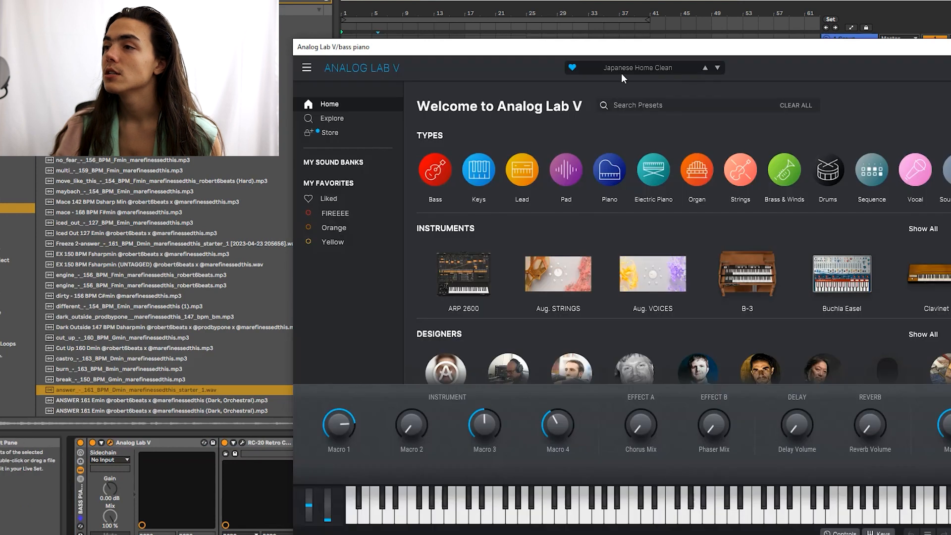
{"action": "left_click", "coordinate": [950, 47]}
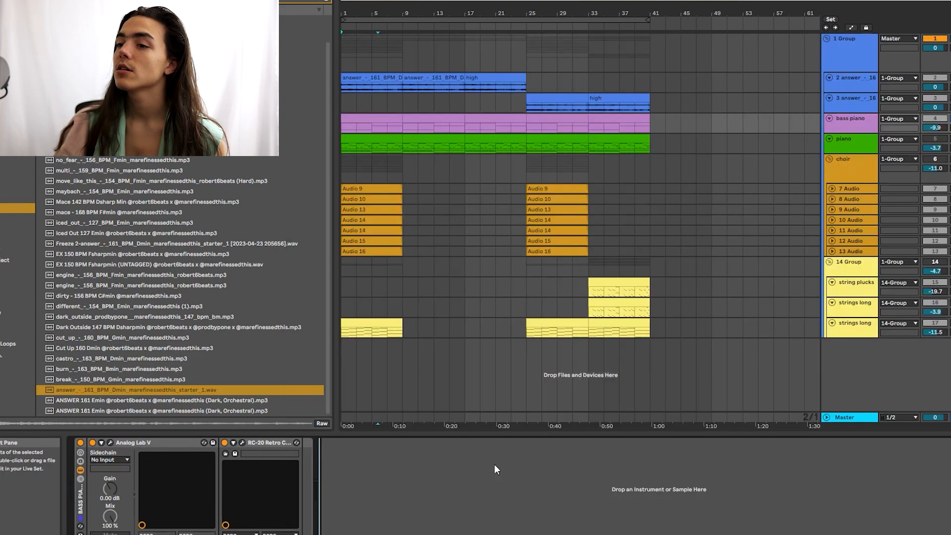
{"action": "left_click", "coordinate": [242, 444]}
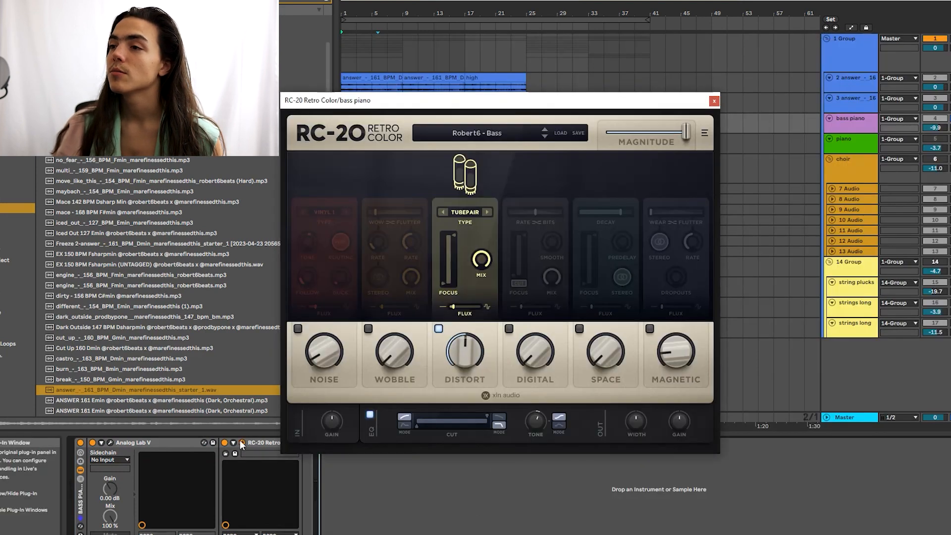
{"action": "left_click", "coordinate": [242, 443]}
{"action": "left_click", "coordinate": [856, 150]}
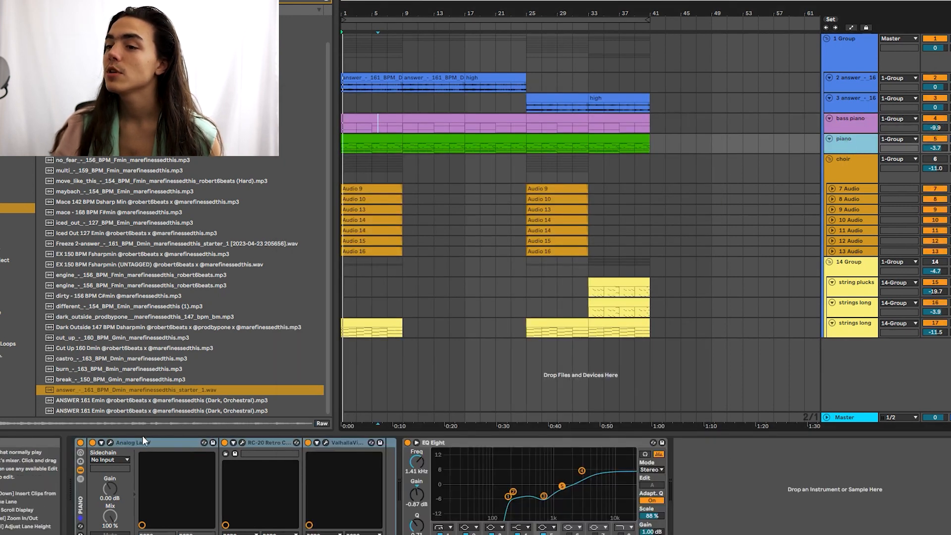
Step: Check the piano's RC-20 and Valhalla reverb windows, then select its EQ device
{"action": "left_click", "coordinate": [899, 485]}
{"action": "left_click", "coordinate": [242, 443]}
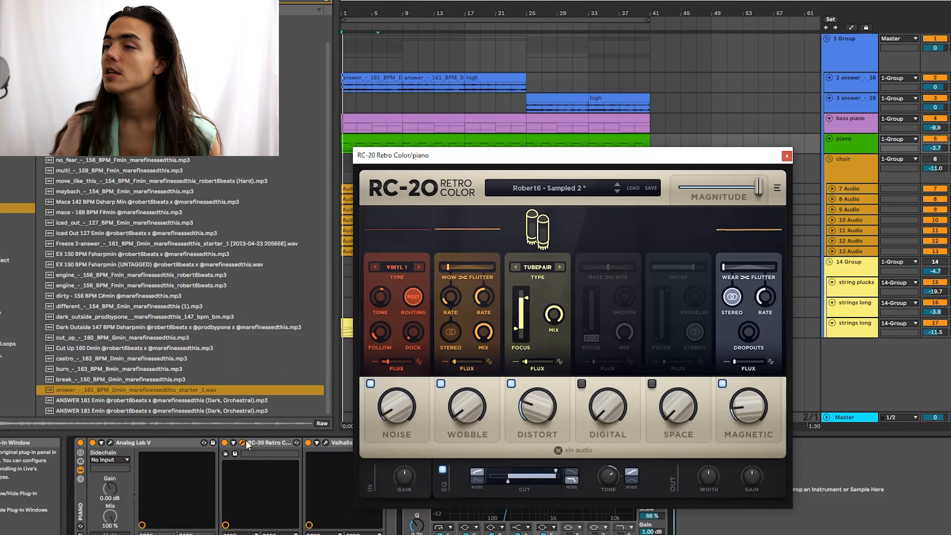
{"action": "left_click", "coordinate": [243, 443]}
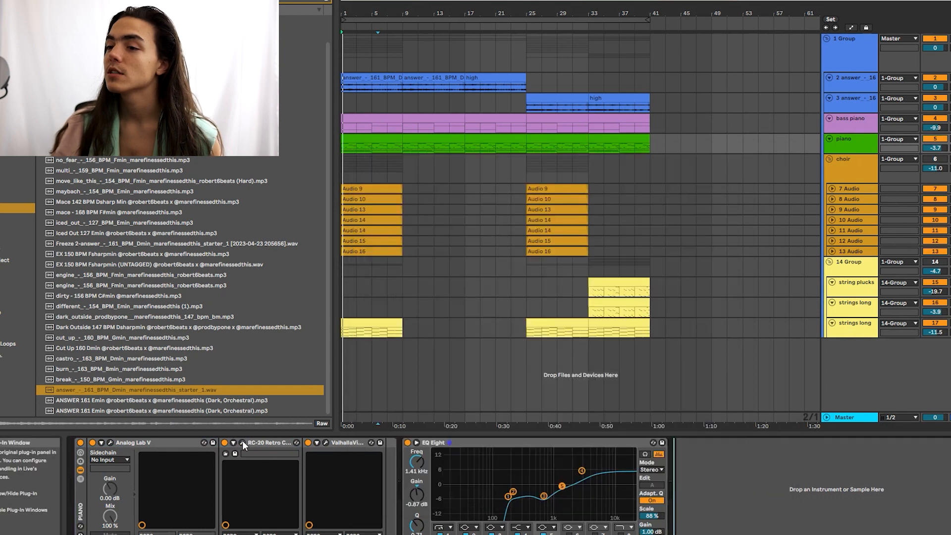
{"action": "left_click", "coordinate": [325, 443]}
{"action": "left_click", "coordinate": [325, 442]}
{"action": "left_click", "coordinate": [459, 446]}
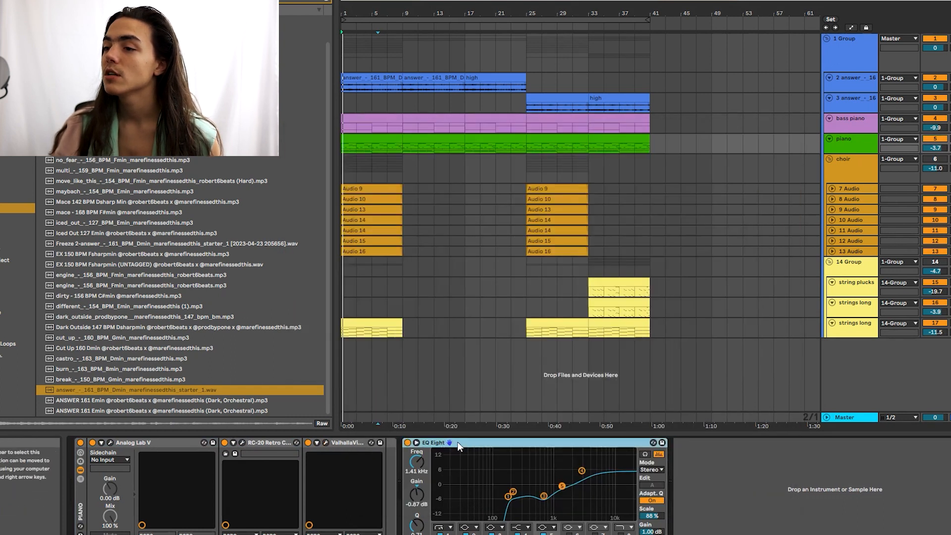
Step: Open the piano clip's notes and delete the later section of the second piano clip
{"action": "left_click", "coordinate": [380, 139]}
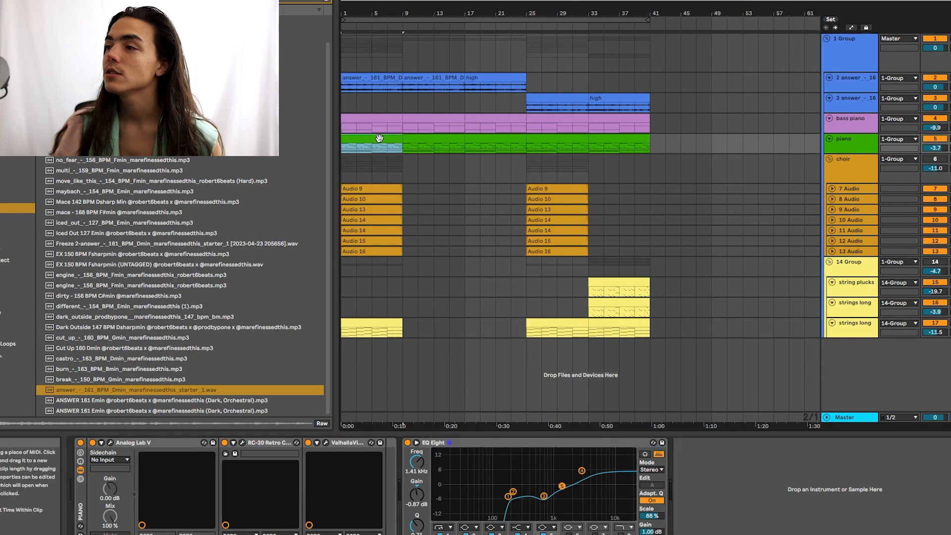
{"action": "double_click", "coordinate": [352, 248]}
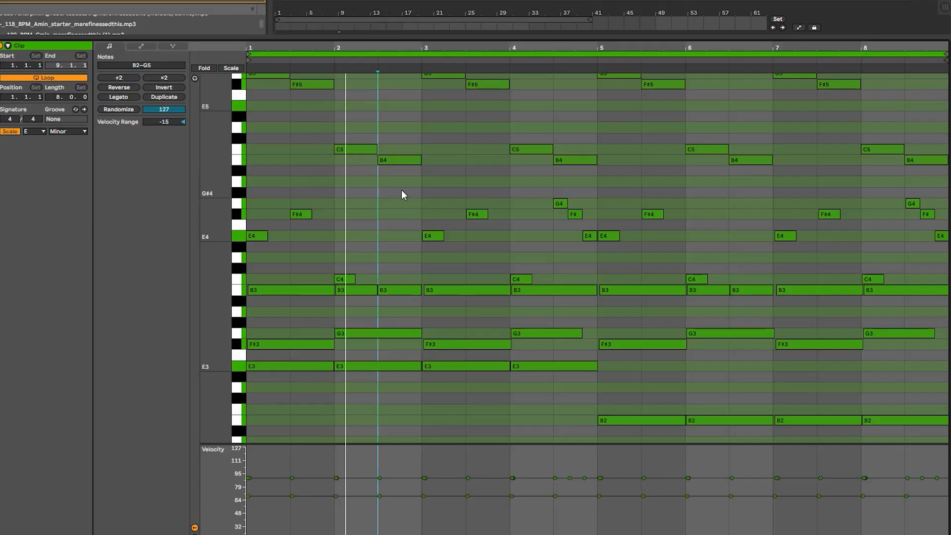
{"action": "scroll", "coordinate": [446, 180], "scroll_direction": "up", "scroll_amount": 3}
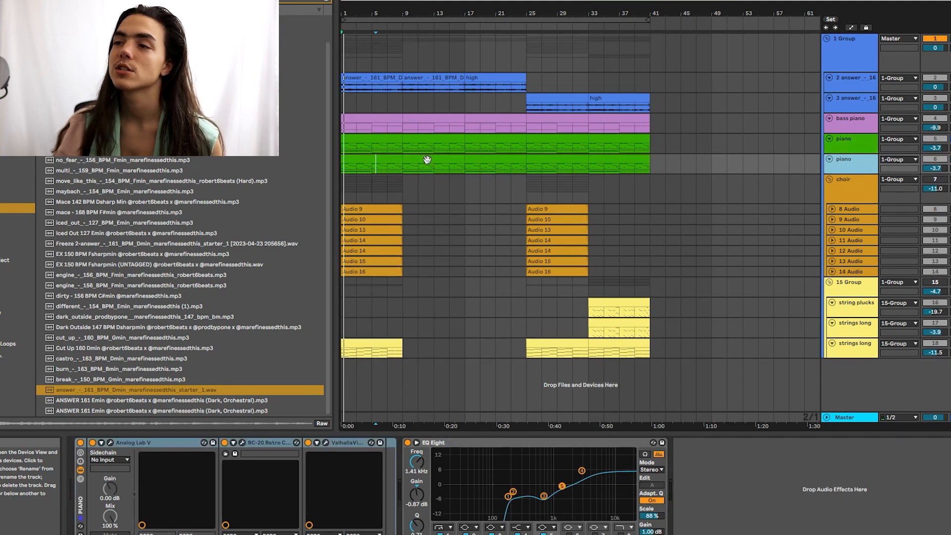
{"action": "left_click_drag", "start_coordinate": [449, 167], "coordinate": [493, 166]}
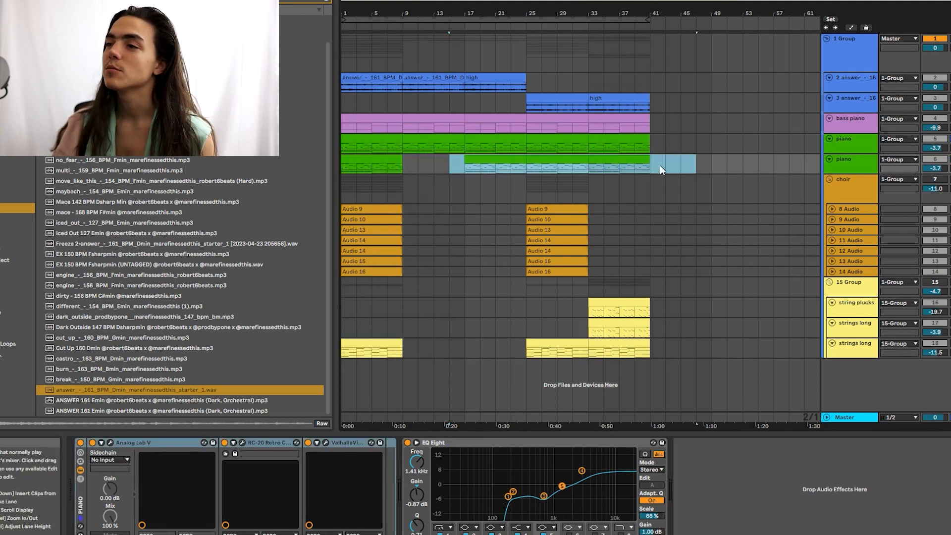
{"action": "key", "text": "Delete"}
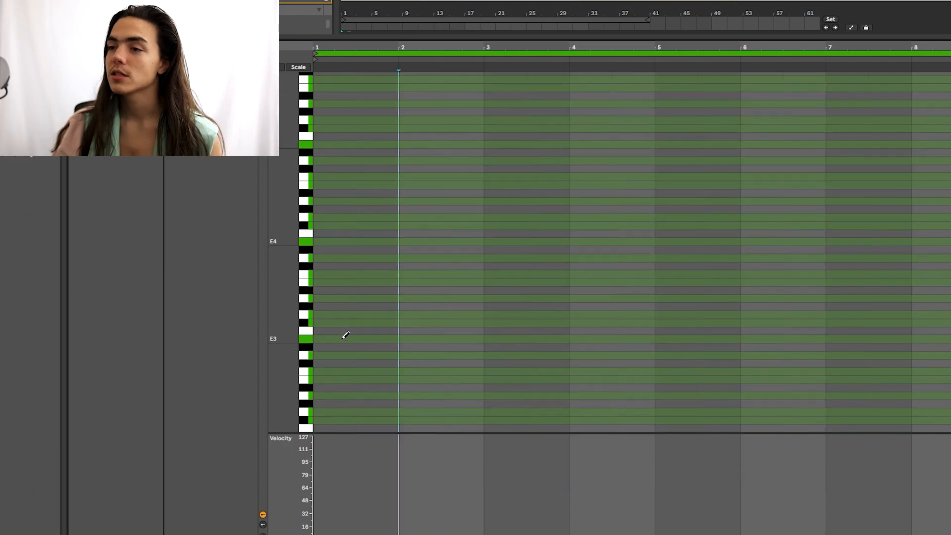
Step: Draw an E3–G3 chord with a higher note in bar 1, lengthened to a full bar
{"action": "left_click", "coordinate": [346, 336]}
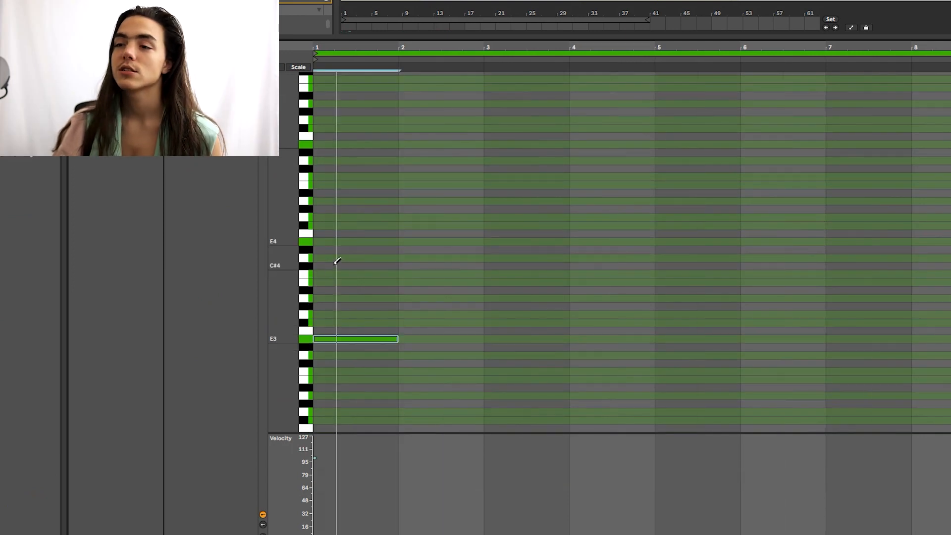
{"action": "left_click", "coordinate": [329, 314]}
{"action": "left_click", "coordinate": [353, 272]}
{"action": "scroll", "coordinate": [407, 227], "scroll_direction": "down", "scroll_amount": 3}
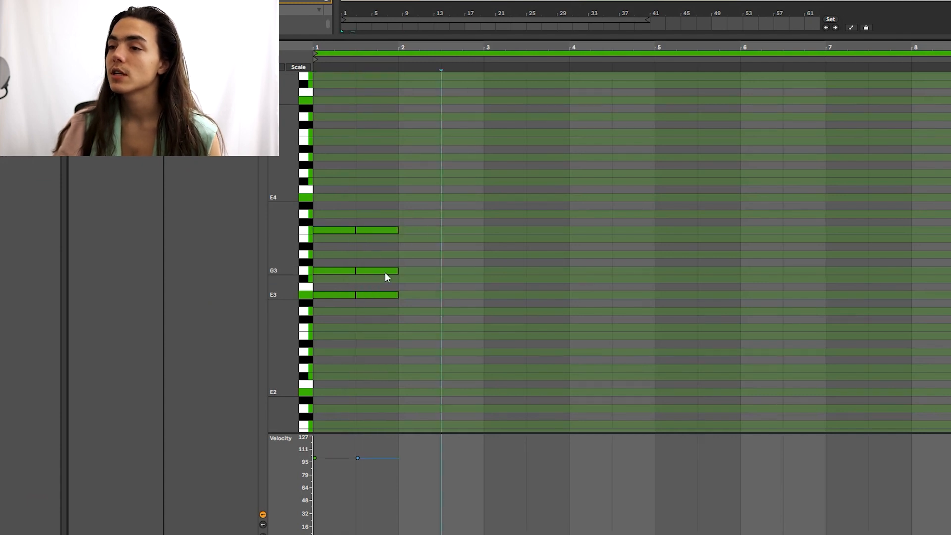
{"action": "left_click", "coordinate": [438, 245]}
{"action": "key", "text": "space"}
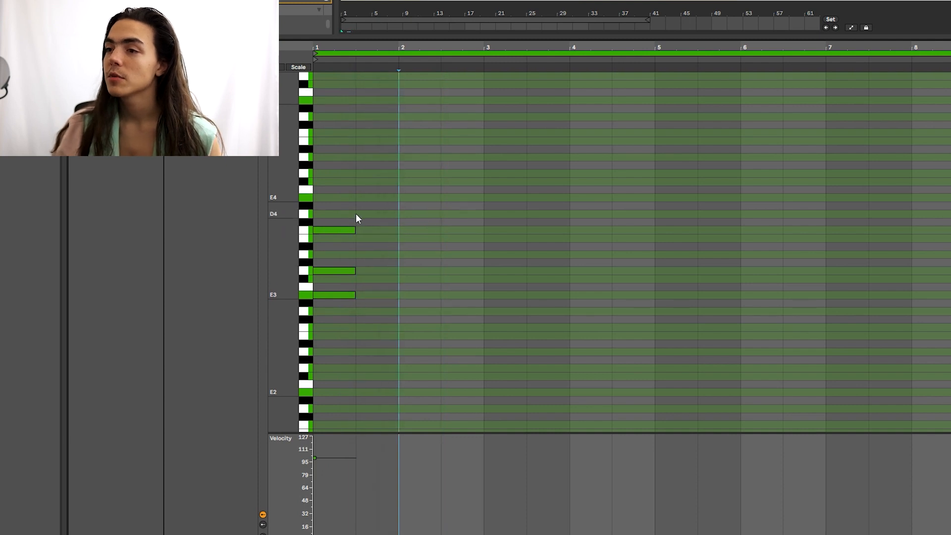
{"action": "left_click_drag", "start_coordinate": [356, 230], "coordinate": [398, 230]}
{"action": "left_click", "coordinate": [371, 246]}
Step: Duplicate the bar 1 chord into bar 2
{"action": "key", "text": "ctrl+a"}
{"action": "key", "text": "ctrl+d"}
{"action": "key", "text": "space"}
{"action": "left_click_drag", "start_coordinate": [430, 239], "coordinate": [433, 212]}
{"action": "key", "text": "Up"}
{"action": "key", "text": "Up"}
{"action": "key", "text": "Up"}
{"action": "key", "text": "Down"}
{"action": "left_click", "coordinate": [395, 186]}
Step: Revoice the bar 2 chord, raising E4 to F#4 and lowering G3 to F#3
{"action": "left_click", "coordinate": [431, 207]}
{"action": "left_click", "coordinate": [369, 201]}
{"action": "left_click", "coordinate": [465, 144]}
{"action": "key", "text": "ctrl+1"}
{"action": "left_click", "coordinate": [379, 170]}
{"action": "left_click", "coordinate": [439, 166]}
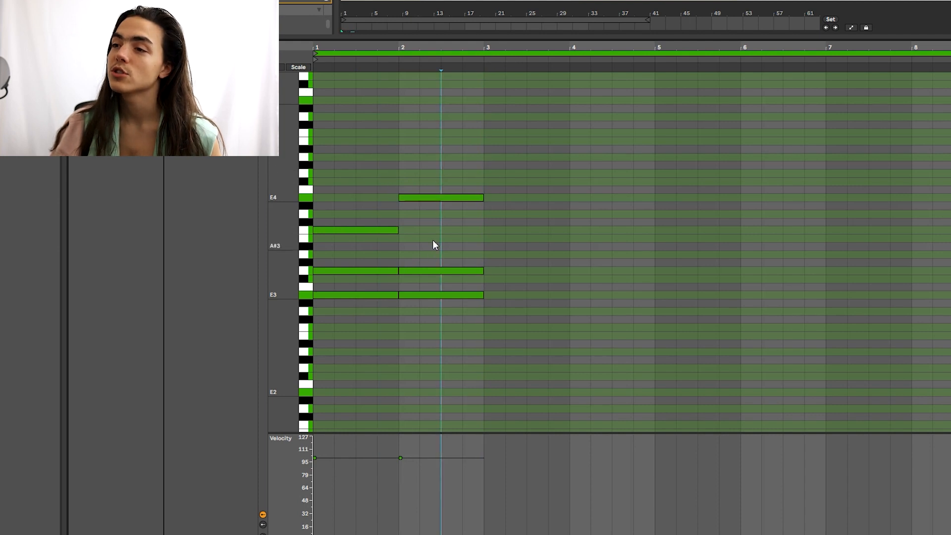
{"action": "left_click", "coordinate": [430, 197]}
{"action": "key", "text": "Up"}
{"action": "key", "text": "Up"}
{"action": "left_click", "coordinate": [430, 271]}
{"action": "key", "text": "space"}
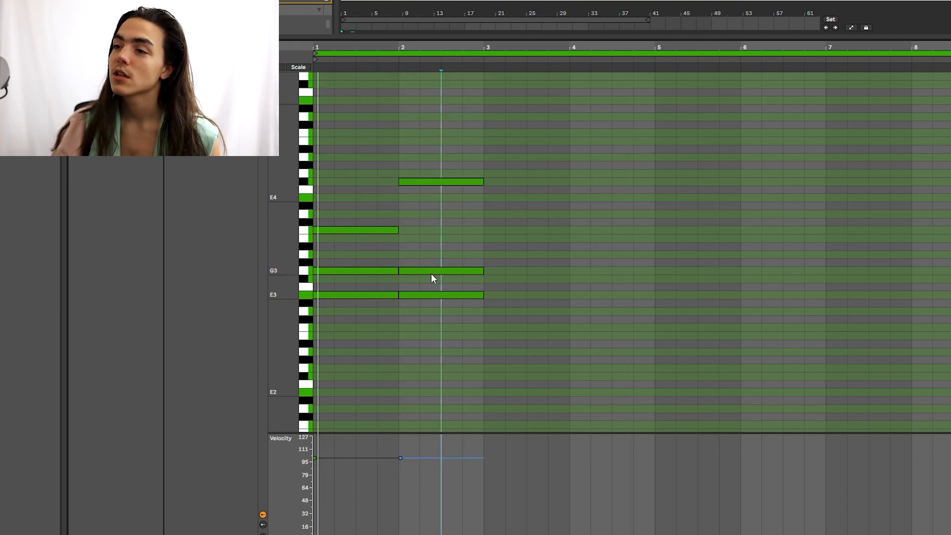
{"action": "key", "text": "Down"}
{"action": "left_click", "coordinate": [445, 231]}
Step: Copy the two chords into bars 3 and 4 and audition them
{"action": "left_click", "coordinate": [545, 221]}
{"action": "left_click", "coordinate": [503, 237]}
{"action": "left_click", "coordinate": [527, 222]}
{"action": "left_click", "coordinate": [421, 218]}
{"action": "key", "text": "space"}
{"action": "left_click", "coordinate": [463, 216]}
{"action": "left_click", "coordinate": [547, 218]}
{"action": "left_click", "coordinate": [441, 234]}
{"action": "key", "text": "ctrl+d"}
{"action": "left_click", "coordinate": [557, 209]}
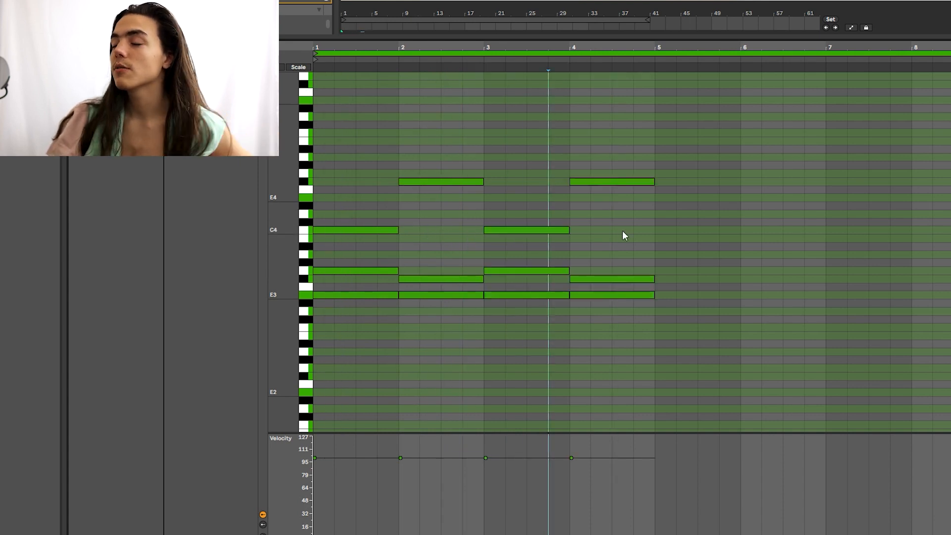
{"action": "left_click", "coordinate": [621, 229]}
{"action": "key", "text": "space"}
Step: Audition the progression, then delete the six notes in bars 3–4
{"action": "left_click", "coordinate": [549, 200]}
{"action": "left_click", "coordinate": [614, 200]}
{"action": "key", "text": "space"}
{"action": "left_click_drag", "start_coordinate": [442, 182], "coordinate": [442, 240]}
{"action": "left_click", "coordinate": [426, 204]}
{"action": "left_click", "coordinate": [383, 200]}
{"action": "key", "text": "space"}
{"action": "left_click", "coordinate": [540, 174]}
{"action": "left_click", "coordinate": [530, 187]}
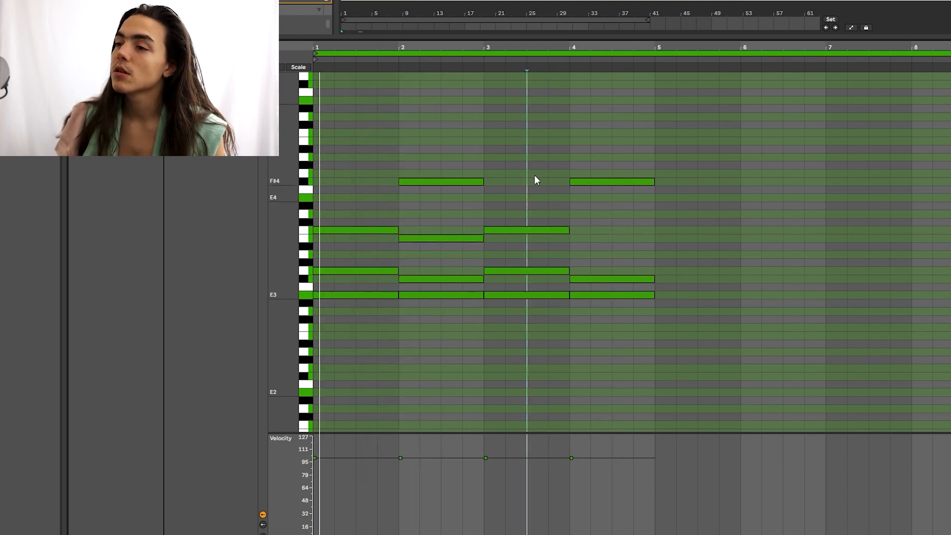
{"action": "left_click_drag", "start_coordinate": [562, 147], "coordinate": [728, 340]}
{"action": "key", "text": "Delete"}
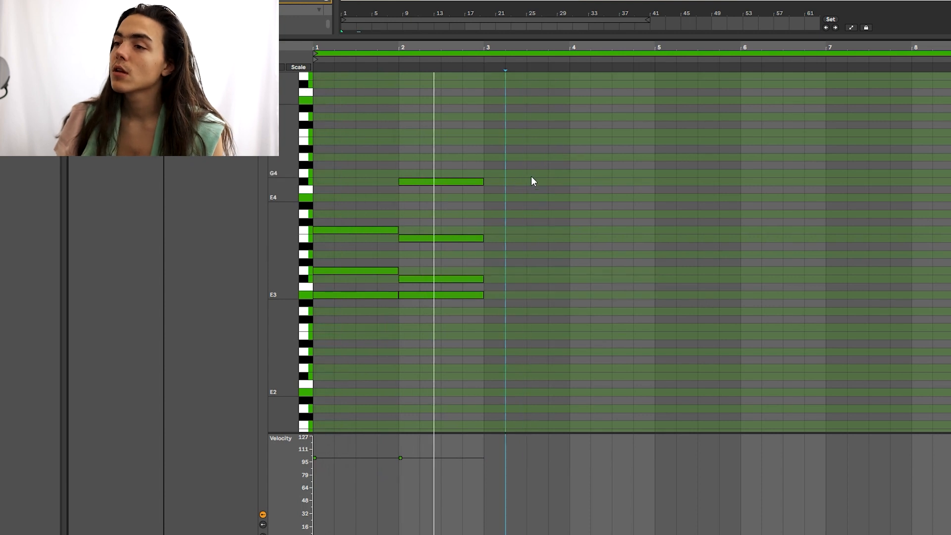
Step: Delay the starts of the upper notes in bars 1 and 2 slightly
{"action": "scroll", "coordinate": [399, 180], "scroll_direction": "up", "scroll_amount": 10}
{"action": "left_click_drag", "start_coordinate": [392, 182], "coordinate": [410, 220]}
{"action": "left_click", "coordinate": [391, 239]}
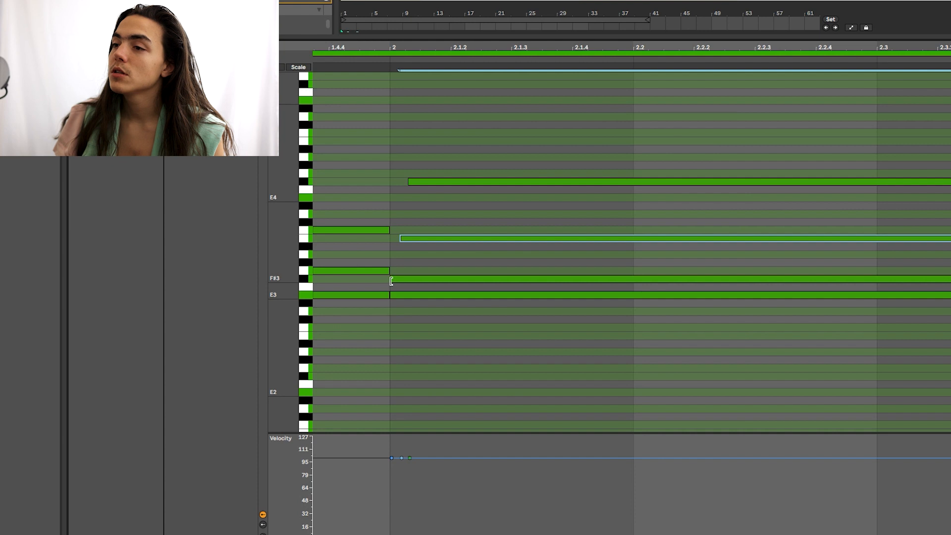
{"action": "left_click_drag", "start_coordinate": [391, 281], "coordinate": [395, 281]}
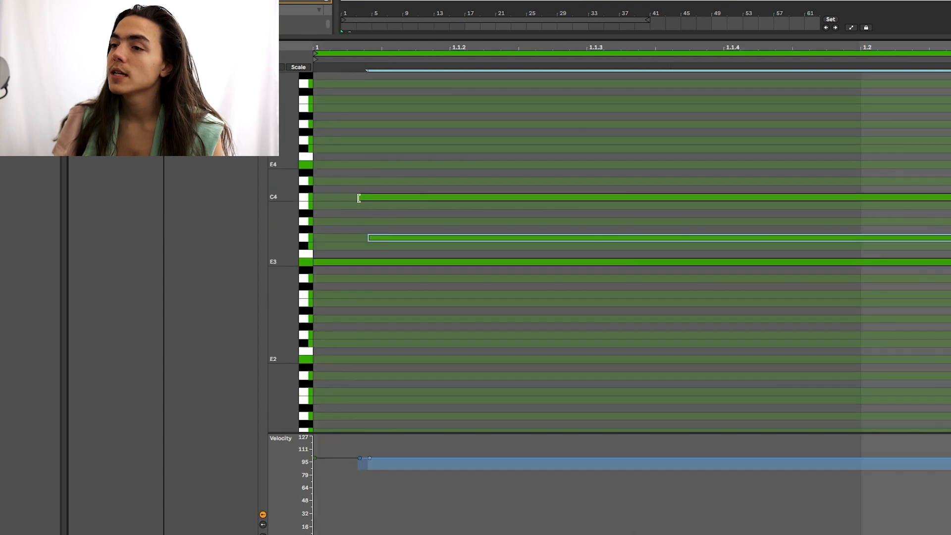
{"action": "left_click_drag", "start_coordinate": [358, 198], "coordinate": [380, 198]}
{"action": "left_click", "coordinate": [385, 159]}
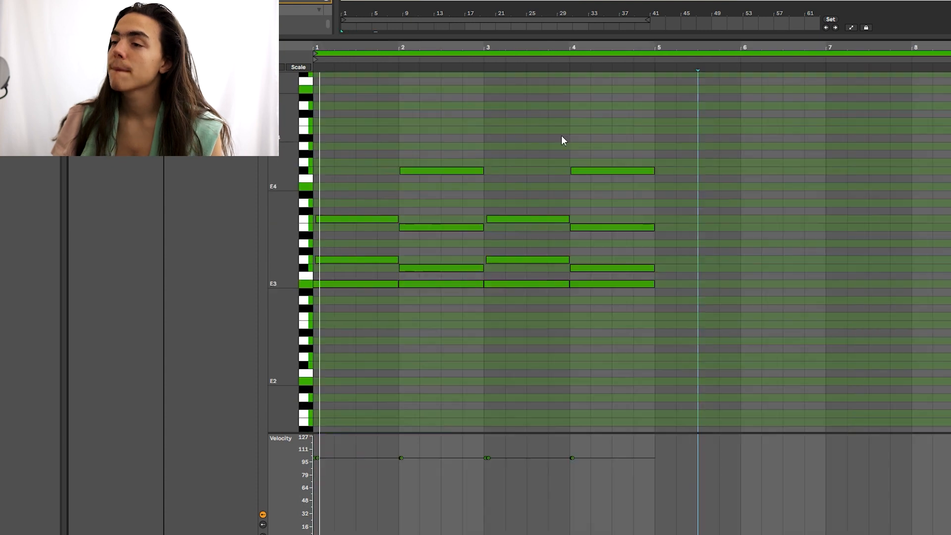
{"action": "left_click", "coordinate": [556, 130]}
Step: Copy the four E3 root notes and shift the copies down an octave to E2
{"action": "scroll", "coordinate": [545, 140], "scroll_direction": "down", "scroll_amount": 3}
{"action": "scroll", "coordinate": [545, 141], "scroll_direction": "up", "scroll_amount": 2}
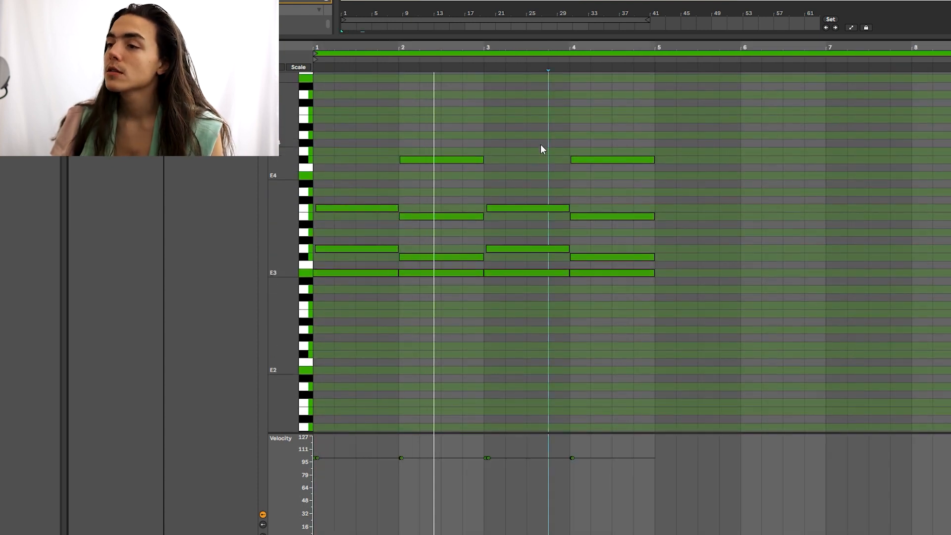
{"action": "scroll", "coordinate": [539, 145], "scroll_direction": "up", "scroll_amount": 3}
{"action": "left_click_drag", "start_coordinate": [357, 314], "coordinate": [588, 295]}
{"action": "left_click", "coordinate": [597, 319]}
{"action": "left_click_drag", "start_coordinate": [696, 313], "coordinate": [373, 305]}
{"action": "key", "text": "ctrl+c"}
{"action": "key", "text": "ctrl+v"}
{"action": "key", "text": "shift+Down"}
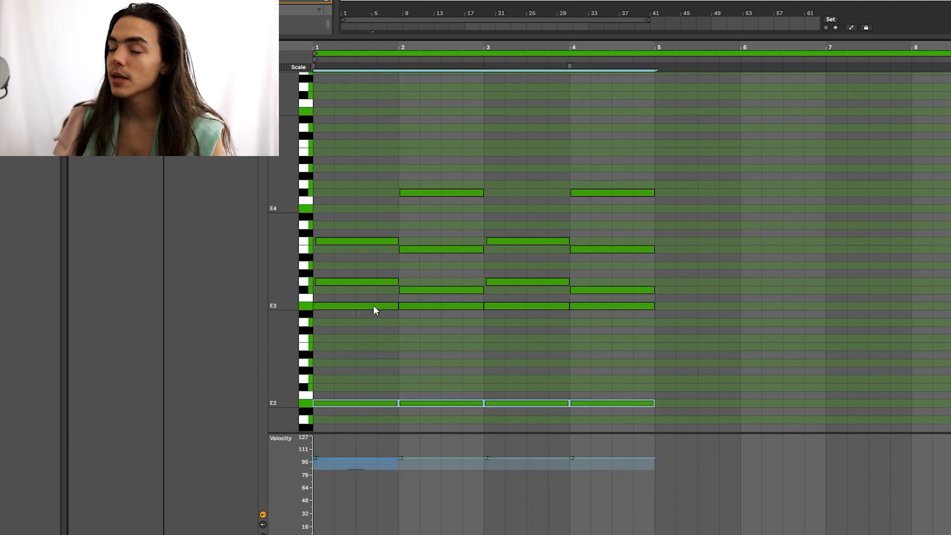
Step: Drop the low root copies to E1 and lower their velocity to about 55
{"action": "key", "text": "space"}
{"action": "key", "text": "shift+Down"}
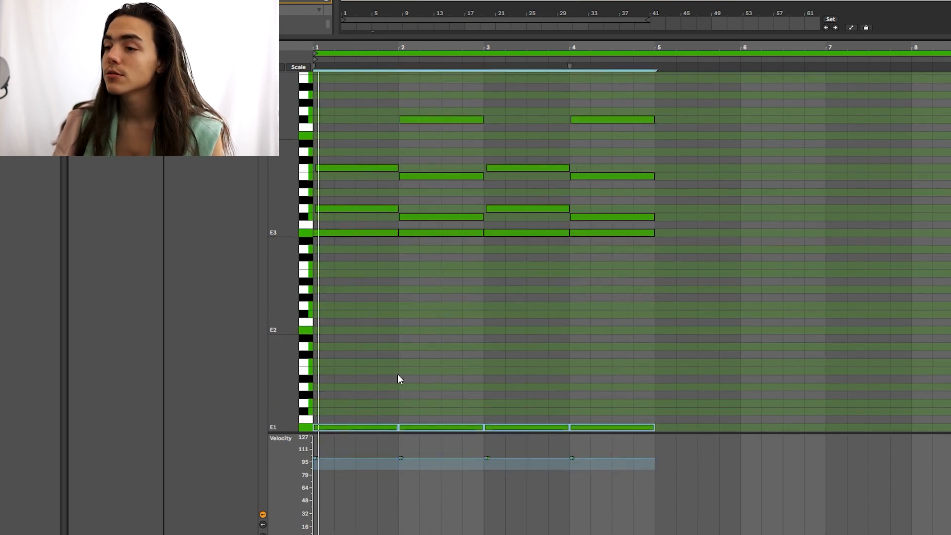
{"action": "scroll", "coordinate": [381, 399], "scroll_direction": "down", "scroll_amount": 3}
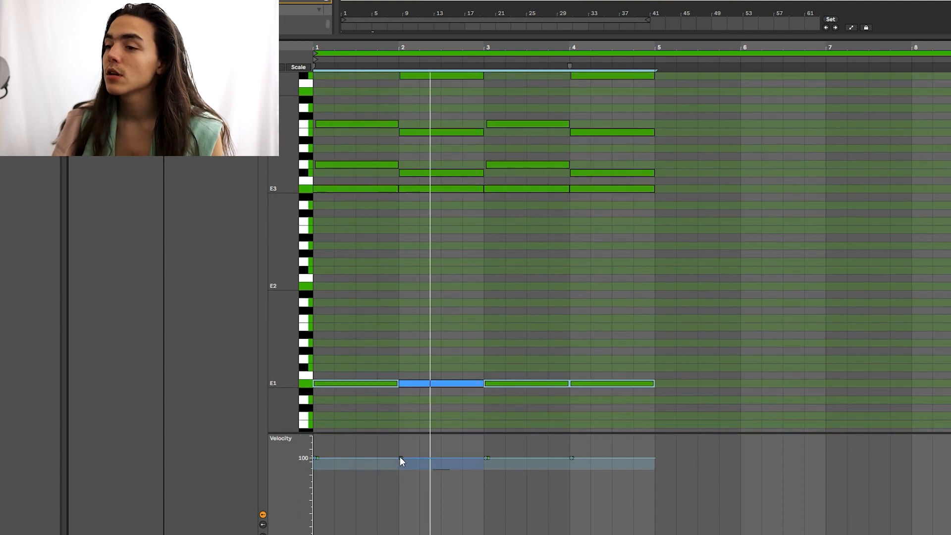
{"action": "left_click_drag", "start_coordinate": [366, 385], "coordinate": [365, 407]}
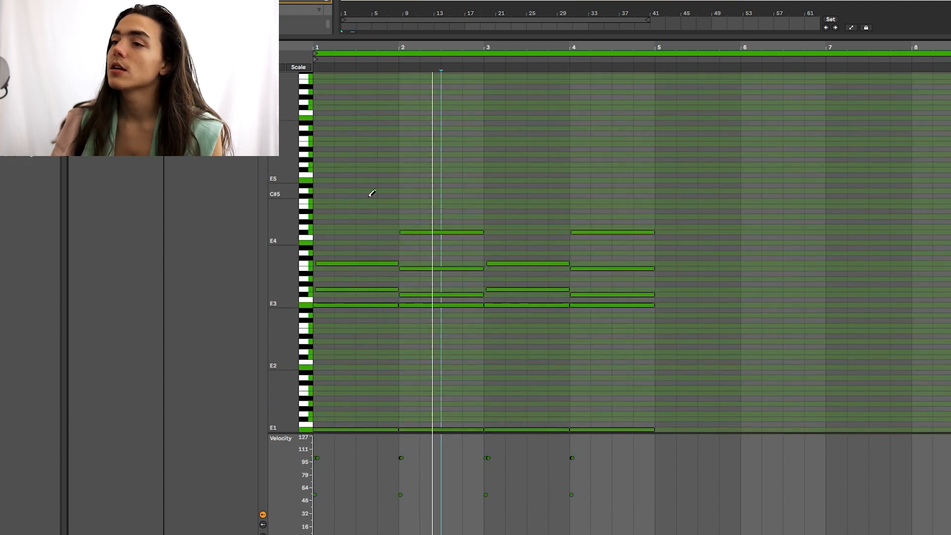
{"action": "scroll", "coordinate": [311, 193], "scroll_direction": "up", "scroll_amount": 3}
{"action": "scroll", "coordinate": [319, 190], "scroll_direction": "up", "scroll_amount": 5}
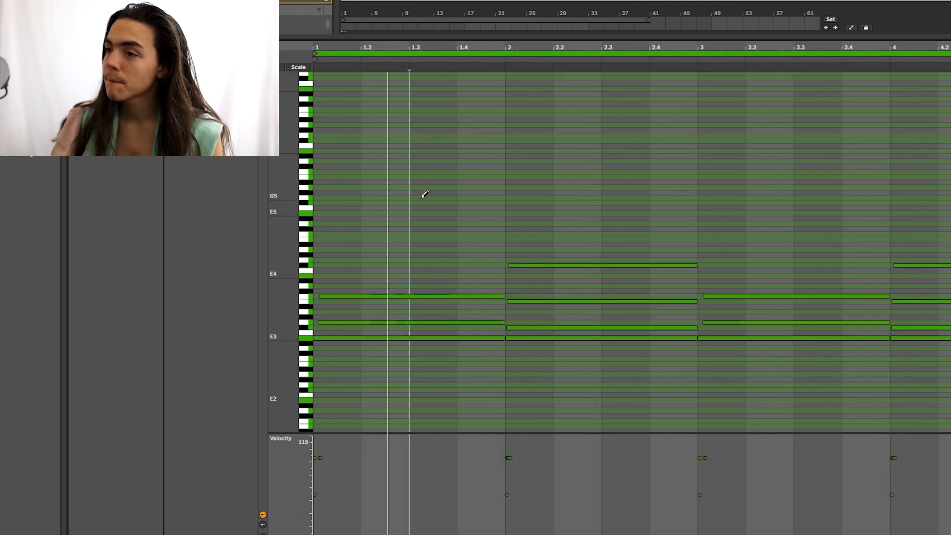
Step: Add a G5 note from beat 1.3 to bar 2, duplicate it, and lower one copy a semitone
{"action": "left_click", "coordinate": [430, 197]}
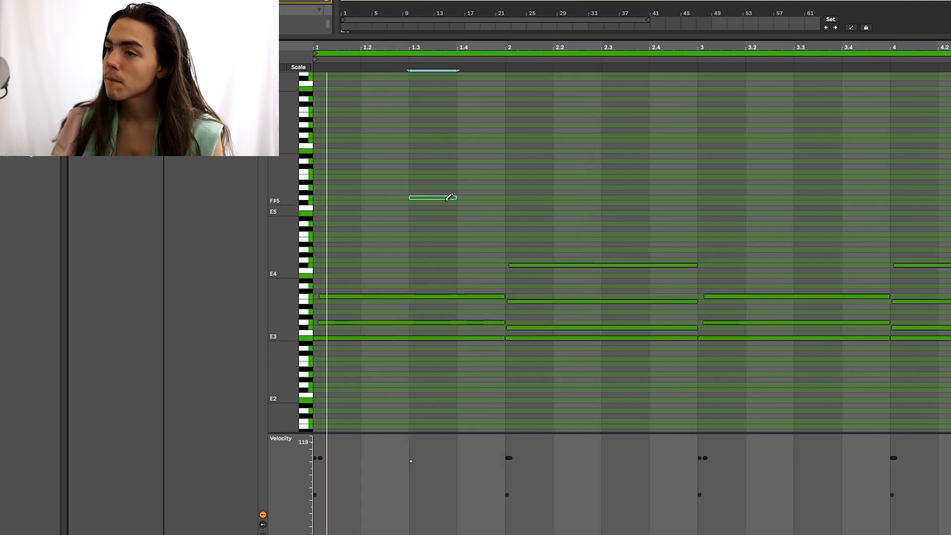
{"action": "mouse_move", "coordinate": [449, 197]}
{"action": "left_mouse_down"}
{"action": "mouse_move", "coordinate": [498, 178]}
{"action": "mouse_move", "coordinate": [87, 228]}
{"action": "left_mouse_up"}
{"action": "left_click", "coordinate": [505, 179]}
{"action": "key", "text": "ctrl+d"}
{"action": "double_click", "coordinate": [590, 157]}
{"action": "left_click_drag", "start_coordinate": [590, 157], "coordinate": [720, 203]}
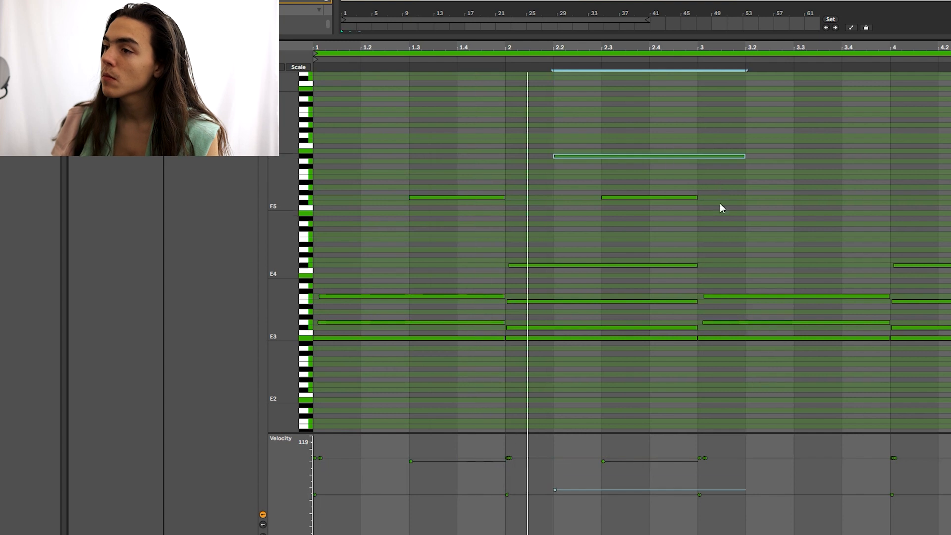
{"action": "double_click", "coordinate": [665, 157]}
{"action": "key", "text": "space"}
{"action": "key", "text": "space"}
{"action": "left_click", "coordinate": [664, 196]}
{"action": "key", "text": "Down"}
Step: Duplicate the two high notes from bars 1–3 into bars 3–5
{"action": "left_click", "coordinate": [616, 156]}
{"action": "scroll", "coordinate": [616, 156], "scroll_direction": "down", "scroll_amount": 4}
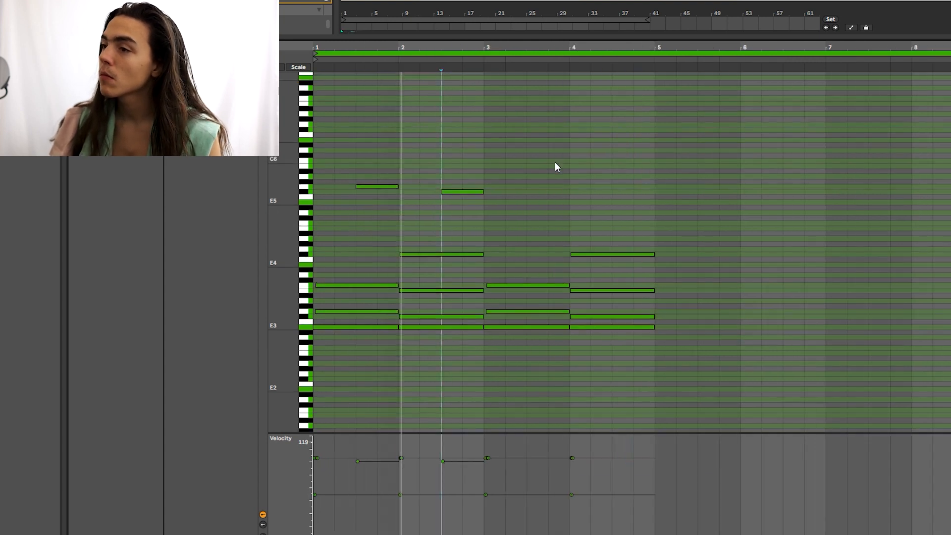
{"action": "left_click", "coordinate": [499, 163]}
{"action": "mouse_move", "coordinate": [486, 171]}
{"action": "left_mouse_down"}
{"action": "mouse_move", "coordinate": [459, 187]}
{"action": "mouse_move", "coordinate": [318, 199]}
{"action": "left_mouse_up"}
{"action": "key", "text": "ctrl+d"}
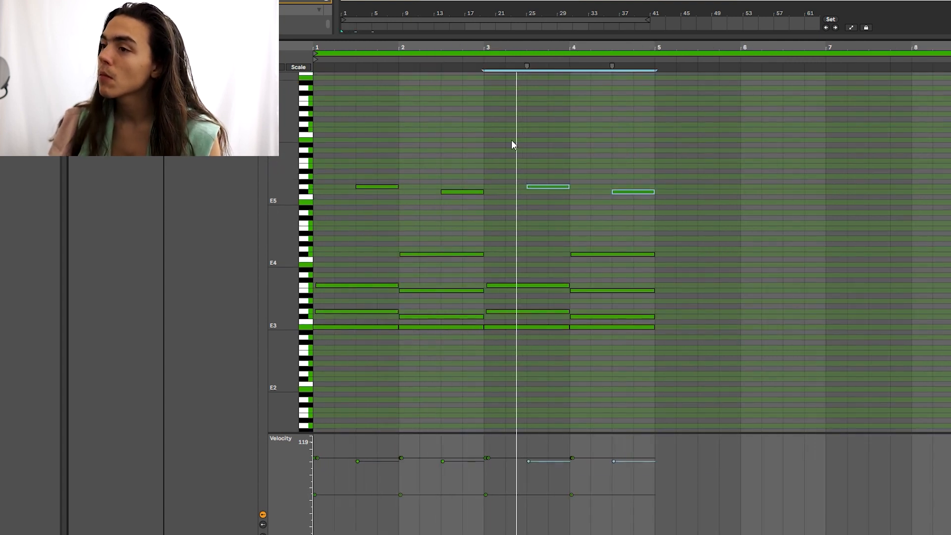
{"action": "left_click", "coordinate": [590, 161]}
{"action": "key", "text": "space"}
{"action": "key", "text": "space"}
Step: Replace a short F#4 note on bar 1 with a short C5 note
{"action": "left_click", "coordinate": [339, 228]}
{"action": "key", "text": "space"}
{"action": "key", "text": "space"}
{"action": "left_click", "coordinate": [320, 255]}
{"action": "left_click", "coordinate": [320, 224]}
Step: Duplicate the short C5-range notes through bars 2–4
{"action": "key", "text": "space"}
{"action": "key", "text": "space"}
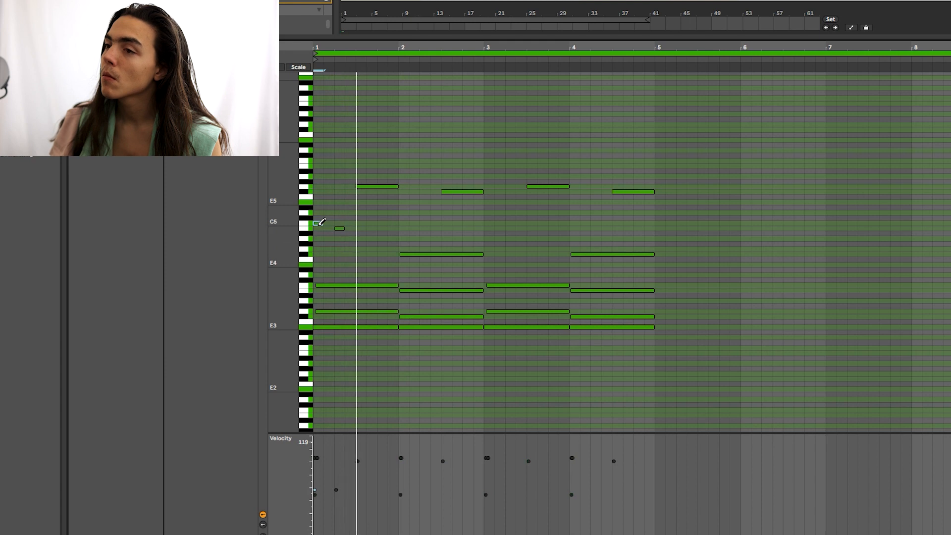
{"action": "key", "text": "space"}
{"action": "key", "text": "space"}
{"action": "key", "text": "b"}
{"action": "left_click_drag", "start_coordinate": [397, 221], "coordinate": [172, 248]}
{"action": "key", "text": "ctrl+d"}
{"action": "left_click_drag", "start_coordinate": [484, 221], "coordinate": [136, 235]}
{"action": "key", "text": "ctrl+d"}
Step: Add two more short notes and duplicate the four-bar pattern into bars 5–8
{"action": "key", "text": "space"}
{"action": "key", "text": "space"}
{"action": "key", "text": "b"}
{"action": "left_click", "coordinate": [455, 243]}
{"action": "left_click", "coordinate": [536, 145]}
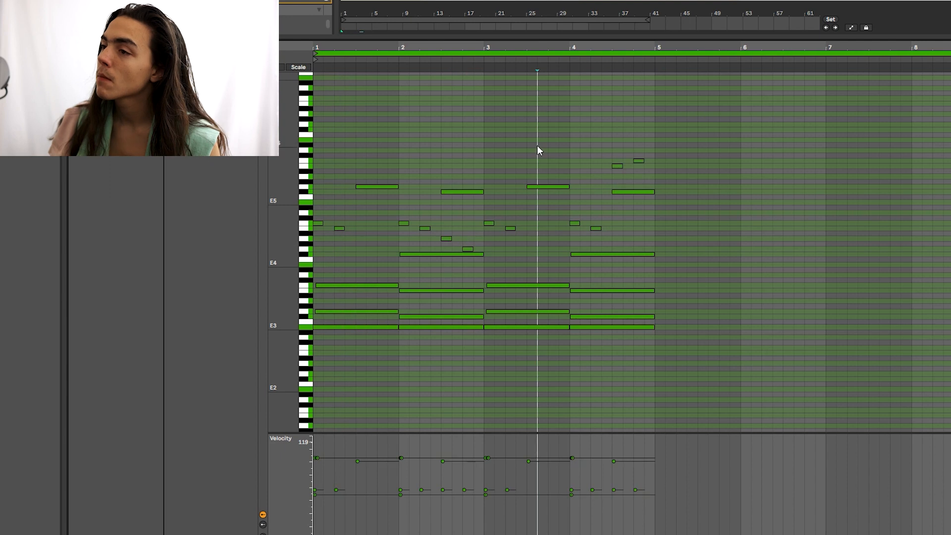
{"action": "key", "text": "space"}
{"action": "left_click", "coordinate": [699, 169]}
{"action": "key", "text": "ctrl+d"}
{"action": "left_click", "coordinate": [689, 138]}
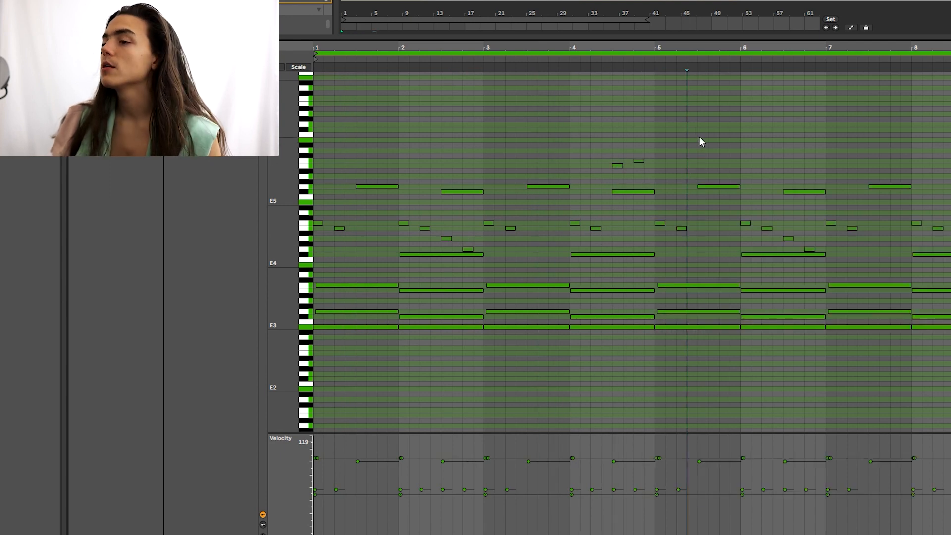
Step: Audition the eight-bar pattern from several start points in bars 2–3
{"action": "left_click", "coordinate": [549, 127]}
{"action": "scroll", "coordinate": [551, 127], "scroll_direction": "down", "scroll_amount": 2}
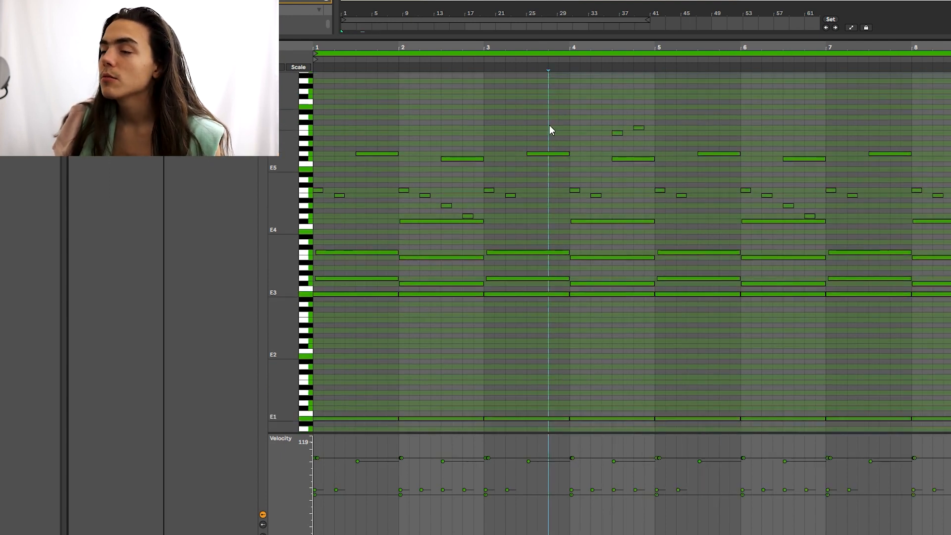
{"action": "scroll", "coordinate": [384, 151], "scroll_direction": "up", "scroll_amount": 1}
{"action": "left_click", "coordinate": [399, 139]}
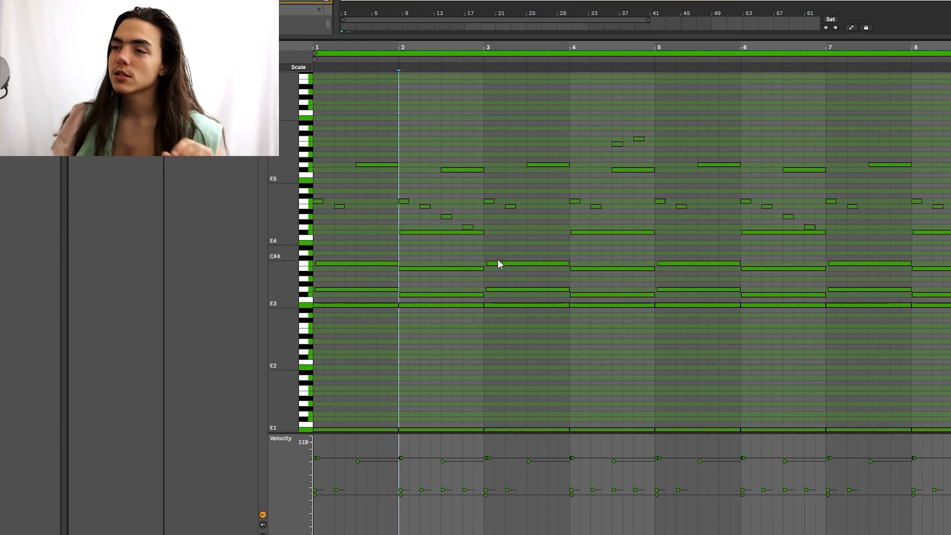
{"action": "scroll", "coordinate": [515, 249], "scroll_direction": "up", "scroll_amount": 3}
{"action": "left_click", "coordinate": [516, 245]}
{"action": "scroll", "coordinate": [510, 179], "scroll_direction": "down", "scroll_amount": 10}
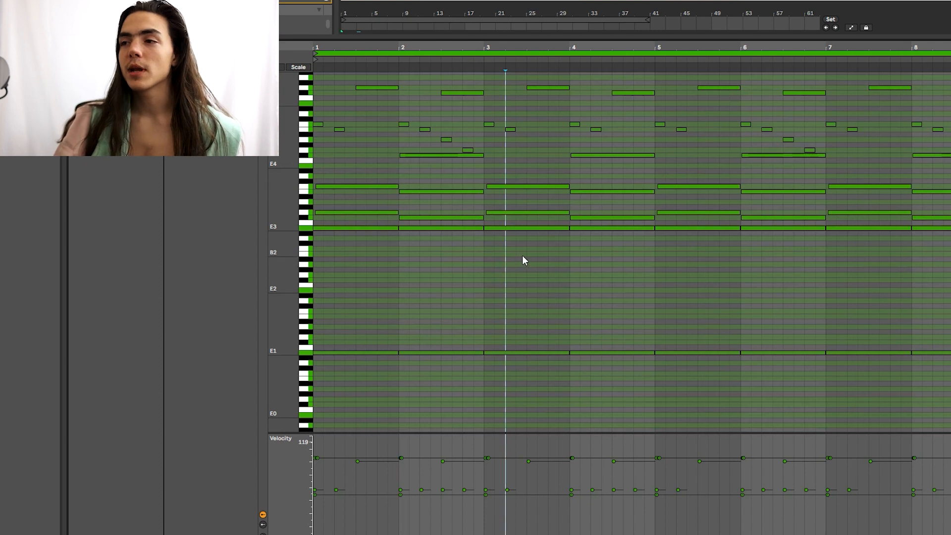
{"action": "left_click", "coordinate": [442, 266]}
{"action": "scroll", "coordinate": [503, 267], "scroll_direction": "up", "scroll_amount": 1}
{"action": "left_click", "coordinate": [528, 278]}
{"action": "scroll", "coordinate": [519, 312], "scroll_direction": "up", "scroll_amount": 3}
{"action": "left_click", "coordinate": [547, 329]}
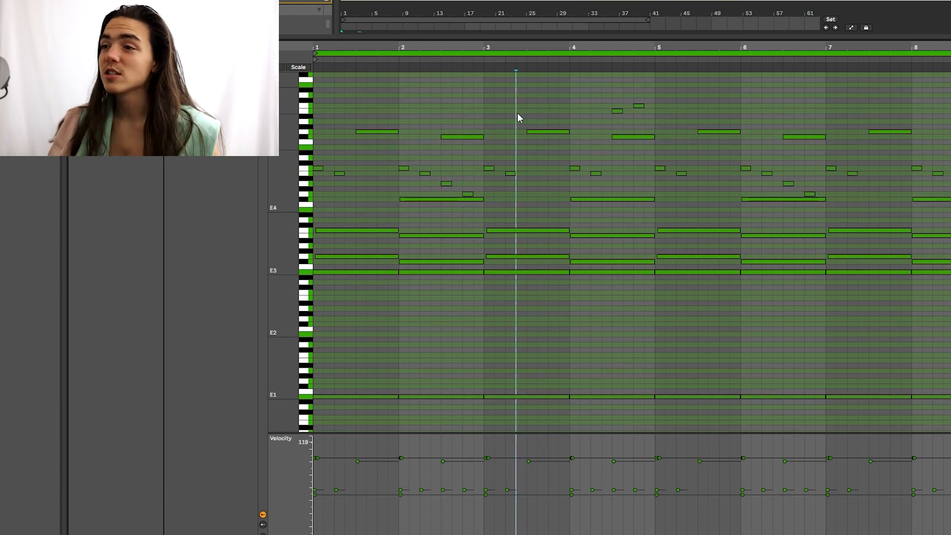
{"action": "scroll", "coordinate": [533, 124], "scroll_direction": "up", "scroll_amount": 3}
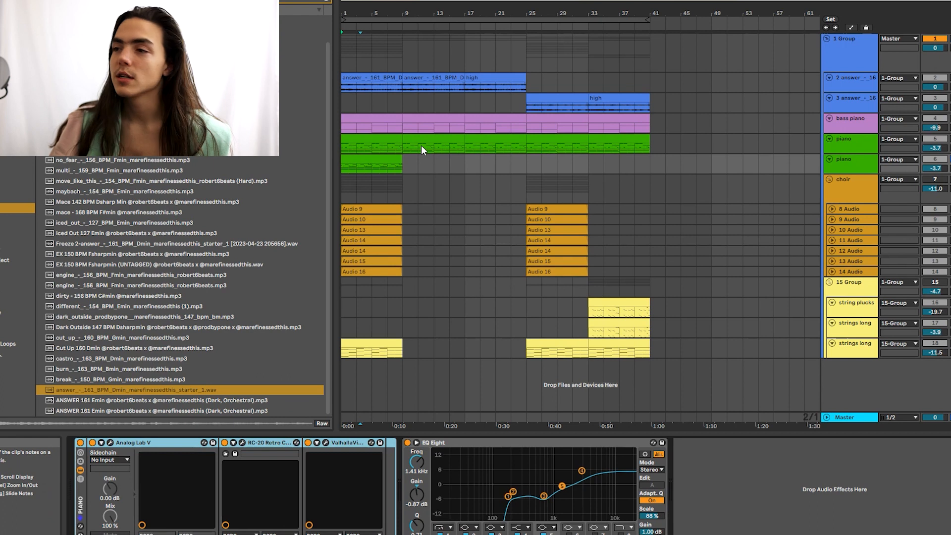
Step: Audition the short bars 1–9 piano clip against the main piano clip ending at bar 41
{"action": "left_click", "coordinate": [385, 160]}
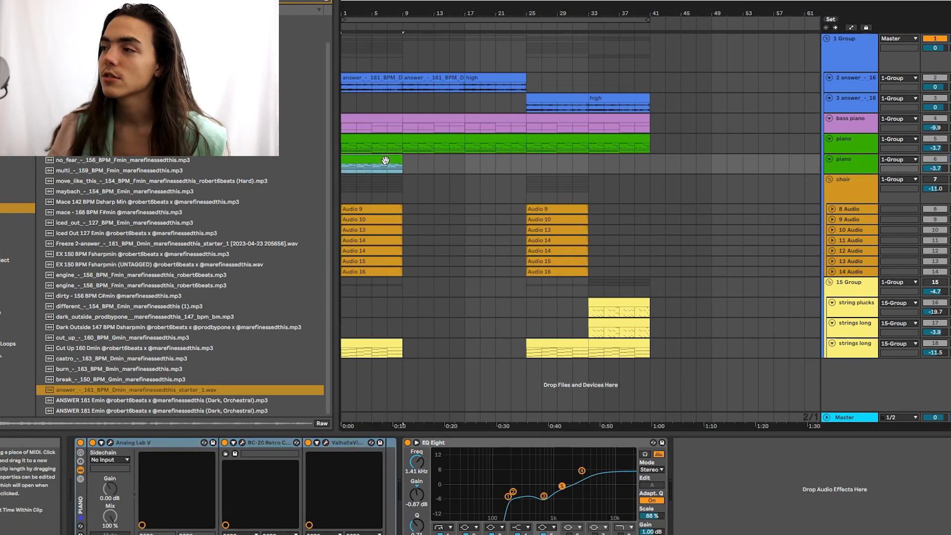
{"action": "key", "text": "space"}
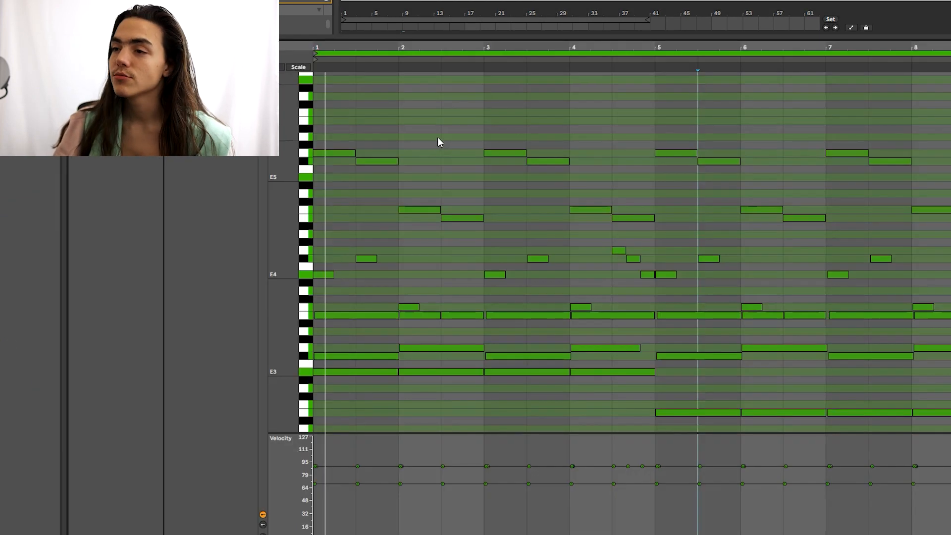
{"action": "scroll", "coordinate": [437, 136], "scroll_direction": "down", "scroll_amount": 2}
{"action": "scroll", "coordinate": [438, 137], "scroll_direction": "down", "scroll_amount": 2}
{"action": "scroll", "coordinate": [438, 136], "scroll_direction": "up", "scroll_amount": 2}
{"action": "left_click", "coordinate": [439, 129]}
{"action": "left_click", "coordinate": [557, 158]}
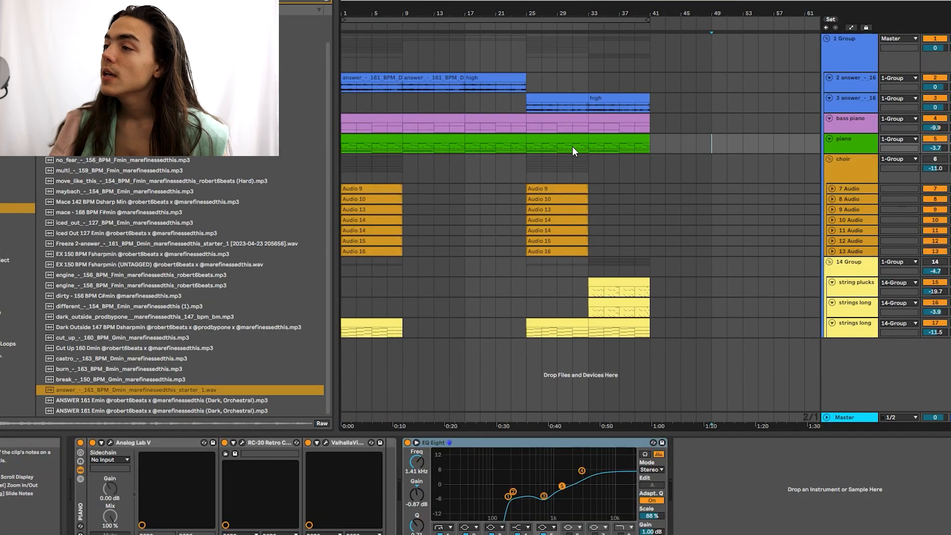
{"action": "left_click", "coordinate": [653, 142]}
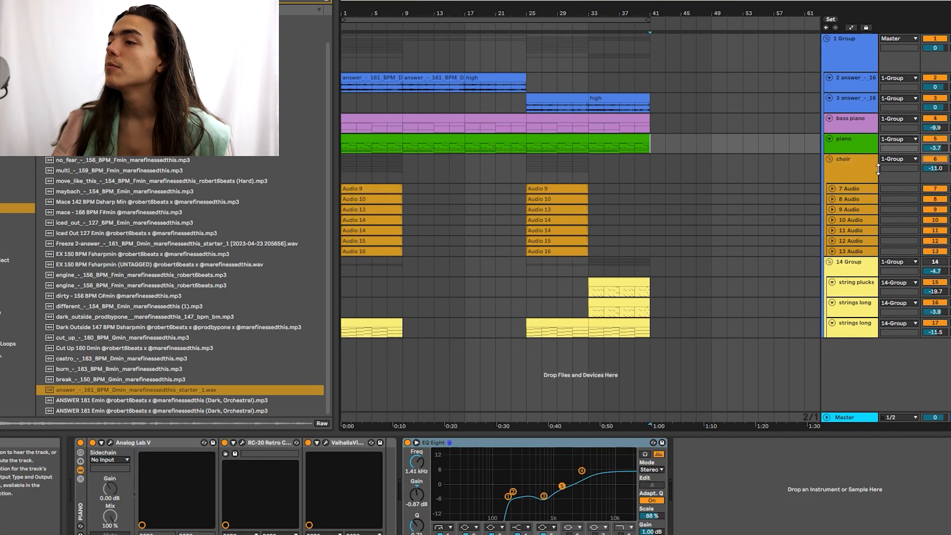
Step: Expand the choir group, play its vocal clips, and select the 7 Audio track
{"action": "left_click", "coordinate": [857, 188]}
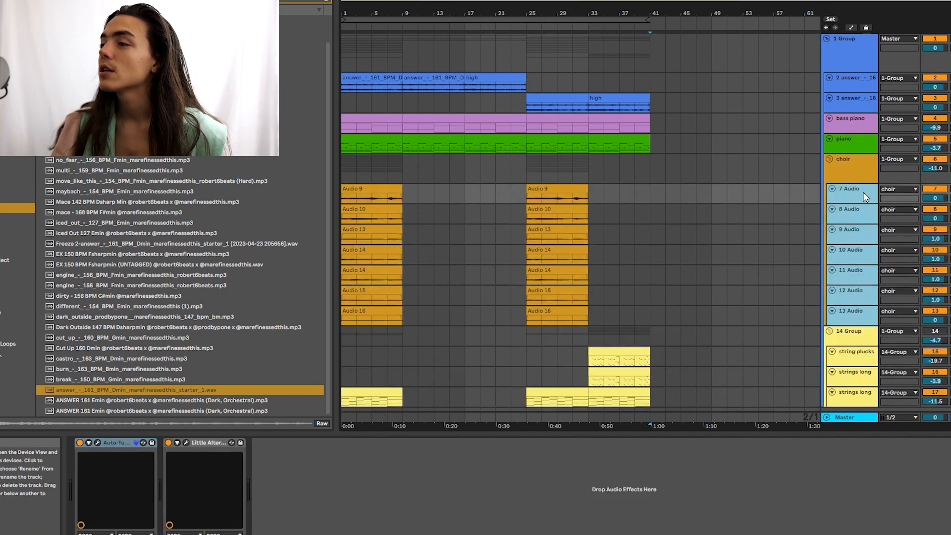
{"action": "left_click", "coordinate": [434, 168]}
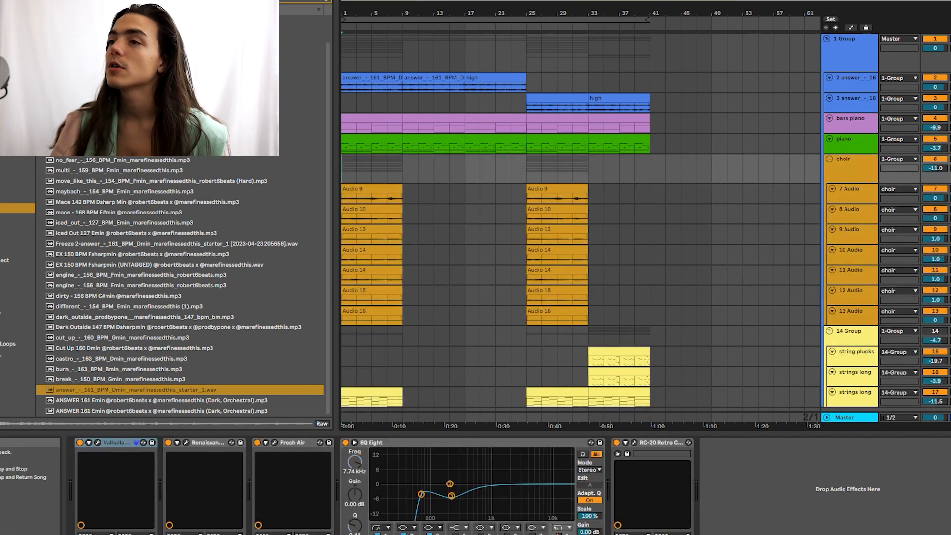
{"action": "key", "text": "space"}
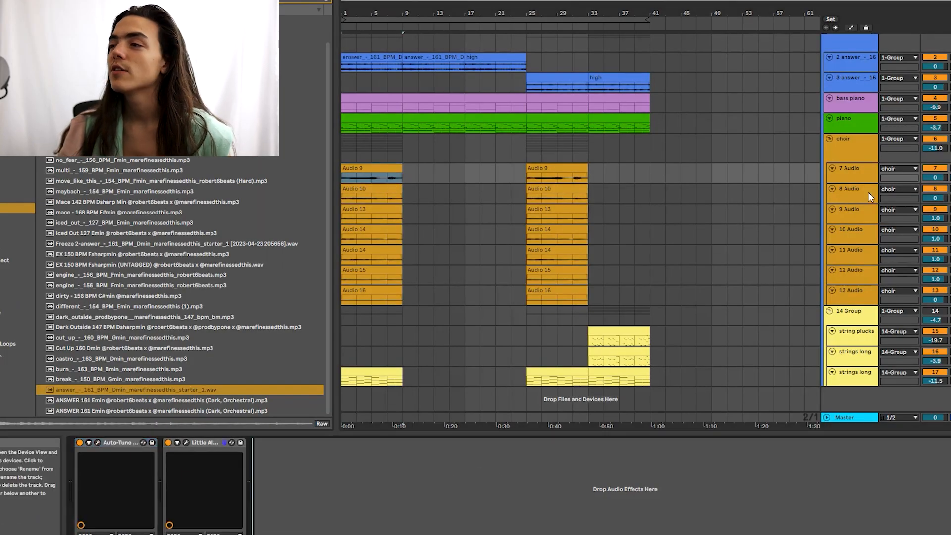
{"action": "left_click", "coordinate": [862, 177]}
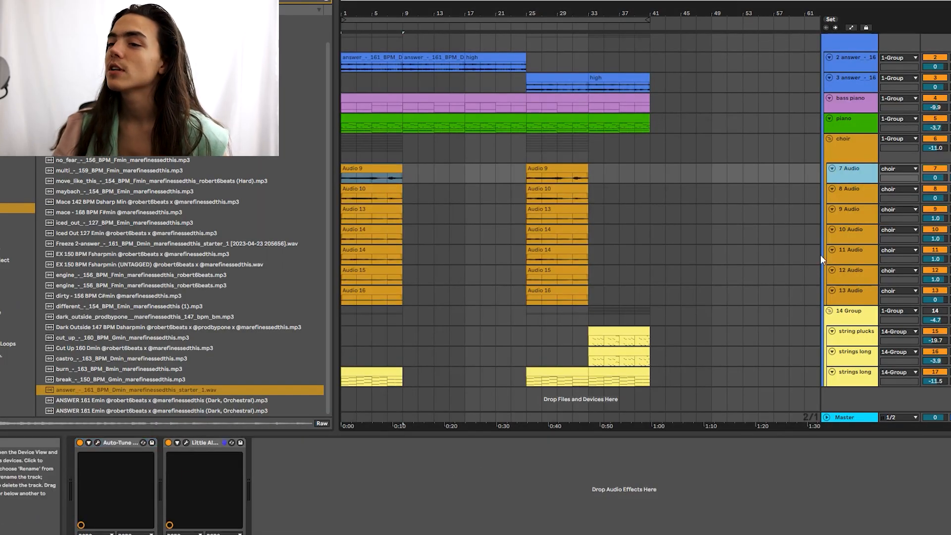
Step: Open Little AlterBoy from the 7 Audio device chain to view pitch 12.0, formant 5.9
{"action": "left_click", "coordinate": [461, 488]}
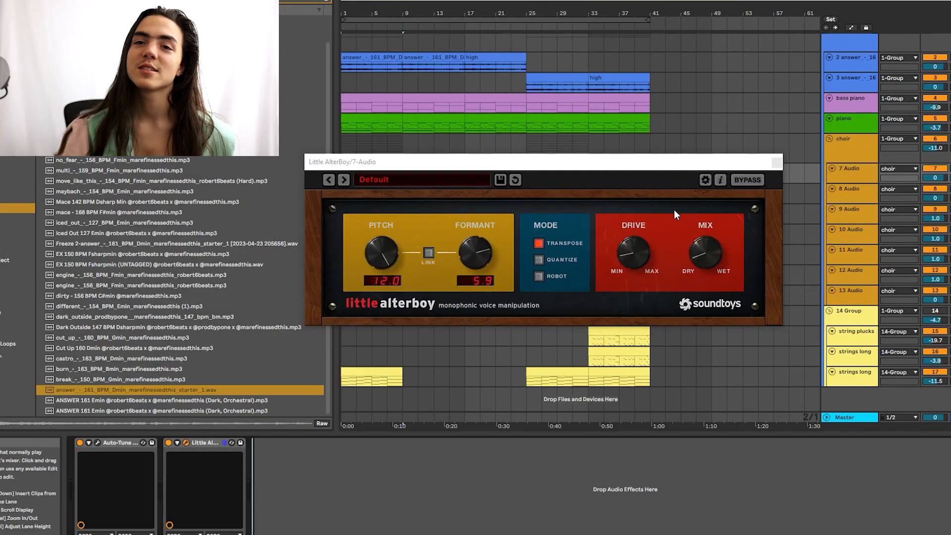
Step: A/B Little AlterBoy on and off, set its MIX to 12 o'clock, and close the window
{"action": "left_click", "coordinate": [661, 200]}
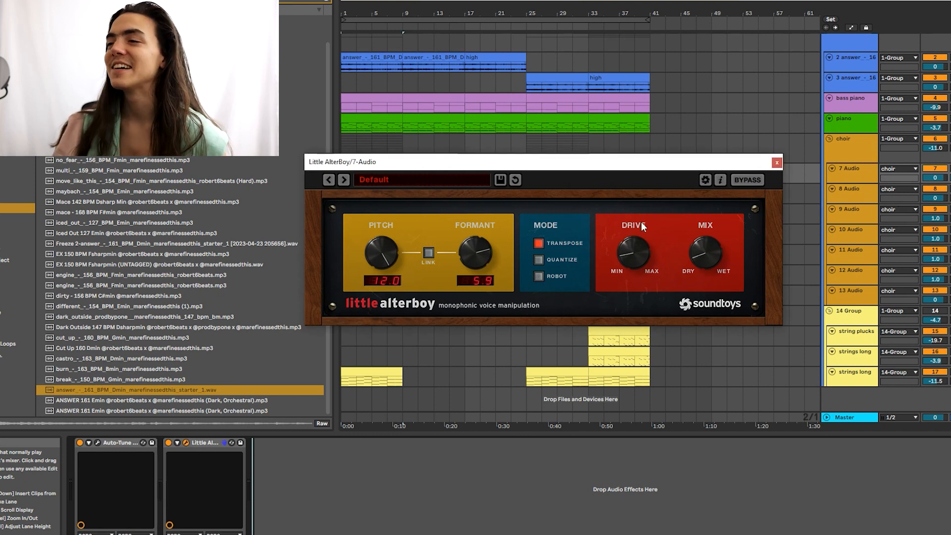
{"action": "left_click", "coordinate": [169, 442]}
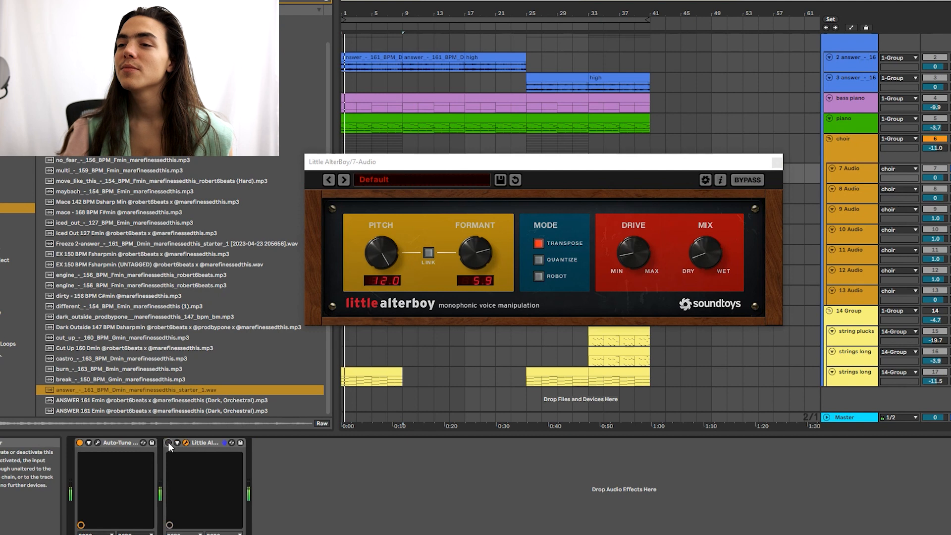
{"action": "left_click", "coordinate": [168, 442]}
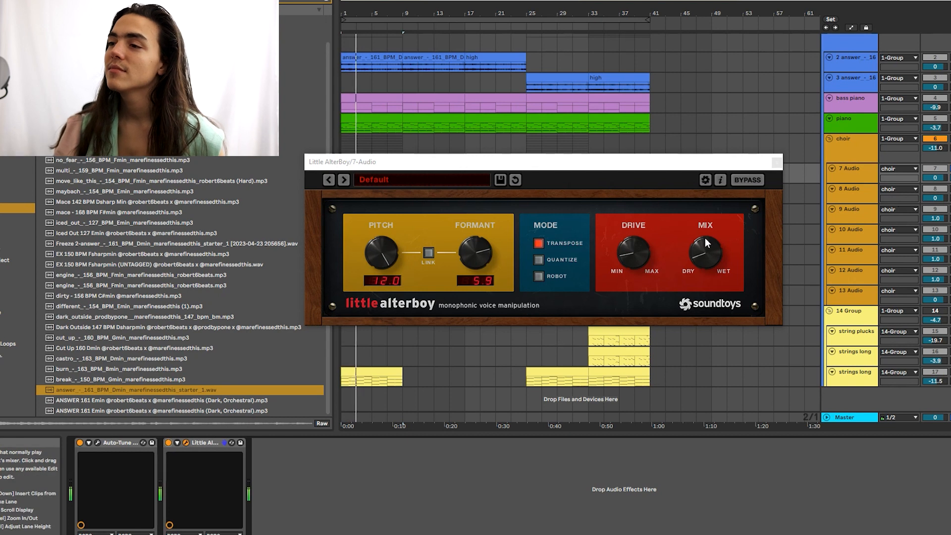
{"action": "left_click_drag", "start_coordinate": [702, 257], "coordinate": [723, 231]}
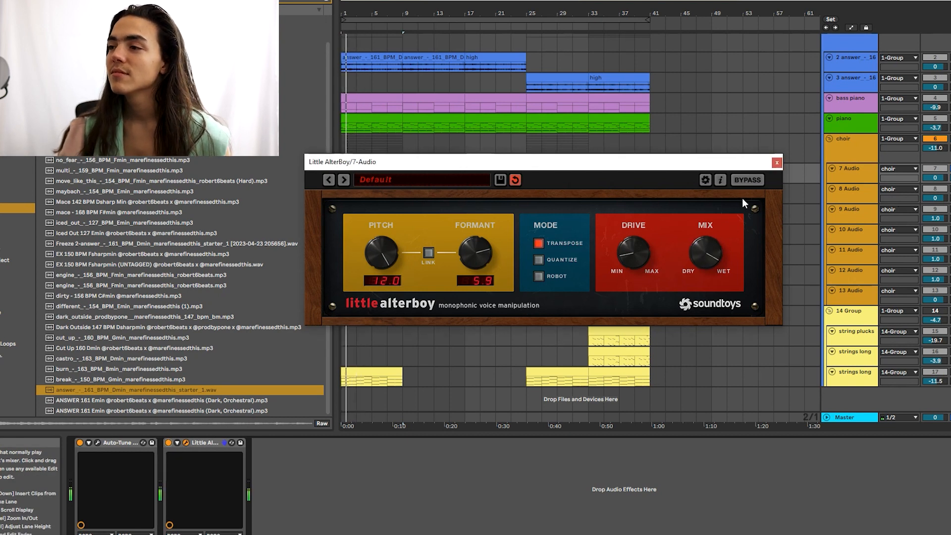
{"action": "left_click", "coordinate": [777, 163]}
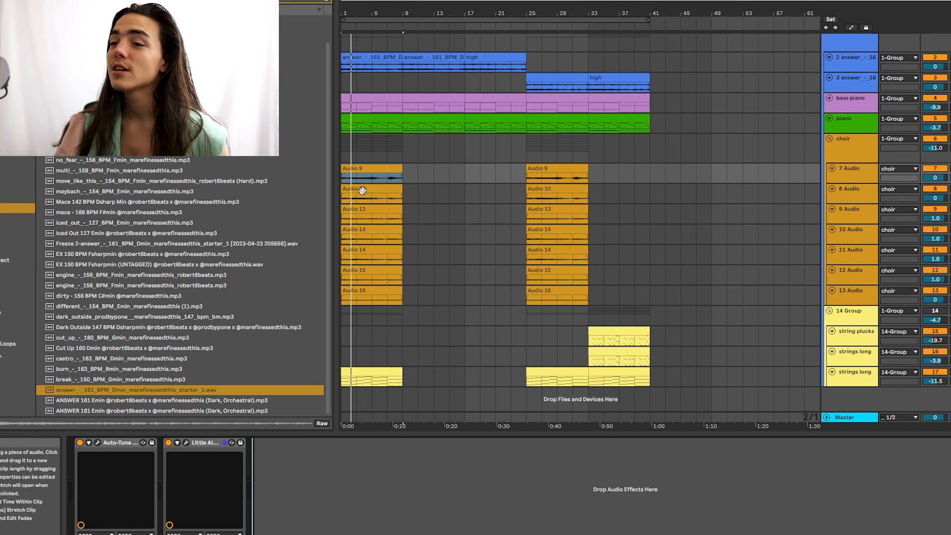
Step: Stop playback and step down through the choir audio tracks to 13 Audio
{"action": "key", "text": "Down"}
{"action": "key", "text": "space"}
{"action": "left_click", "coordinate": [412, 227]}
{"action": "left_click", "coordinate": [413, 218]}
{"action": "left_click", "coordinate": [415, 252]}
{"action": "left_click", "coordinate": [416, 274]}
{"action": "left_click", "coordinate": [418, 292]}
Step: Select the 8, 9 and 10 Audio choir tracks and the Audio 13 clip
{"action": "scroll", "coordinate": [389, 165], "scroll_direction": "up", "scroll_amount": 1}
{"action": "left_click", "coordinate": [856, 210]}
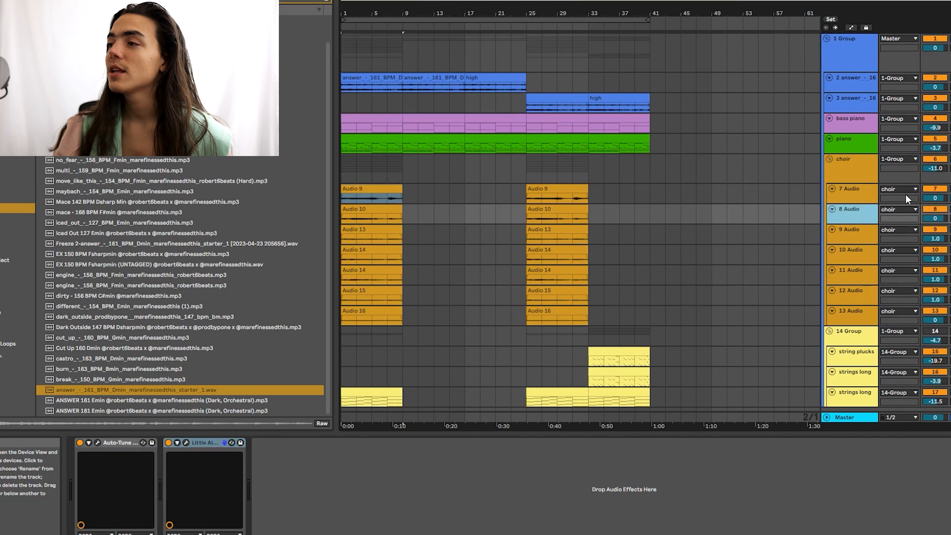
{"action": "left_click", "coordinate": [879, 229]}
{"action": "left_click", "coordinate": [868, 250]}
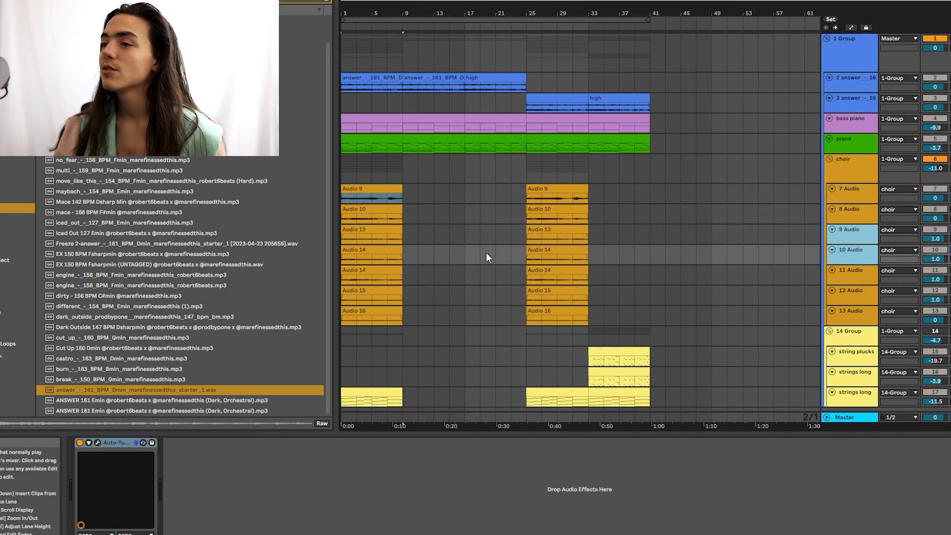
{"action": "left_click", "coordinate": [388, 233]}
Step: Play the arrangement, select the 9, 11 and 12 Audio layers, and solo the choir group
{"action": "key", "text": "space"}
{"action": "left_click", "coordinate": [851, 233]}
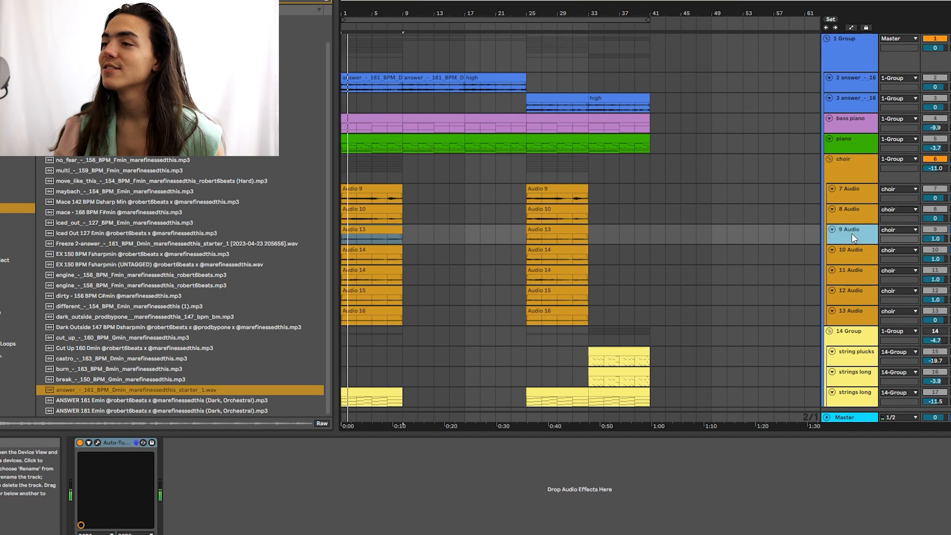
{"action": "left_click", "coordinate": [859, 272]}
{"action": "left_click", "coordinate": [860, 291], "text": "shift"}
{"action": "left_click", "coordinate": [384, 291]}
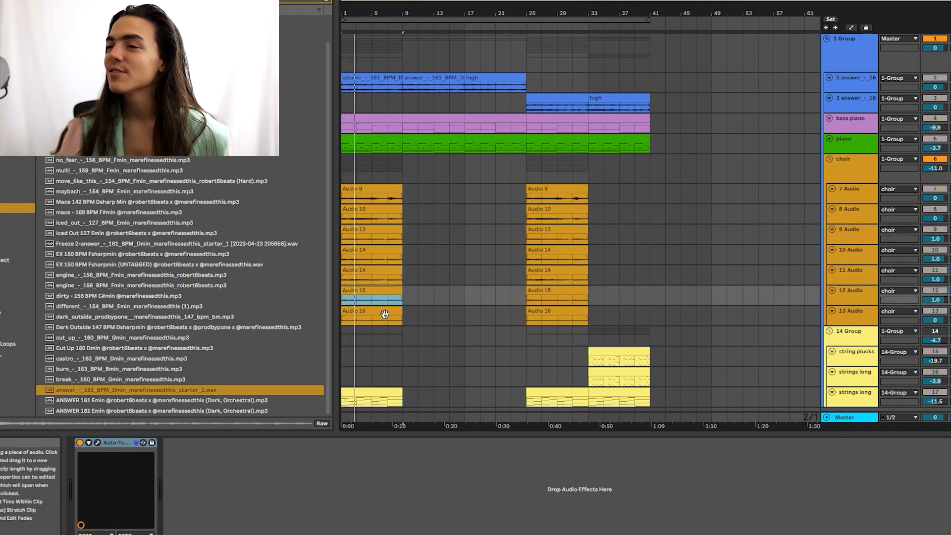
{"action": "left_click", "coordinate": [384, 312], "text": "shift"}
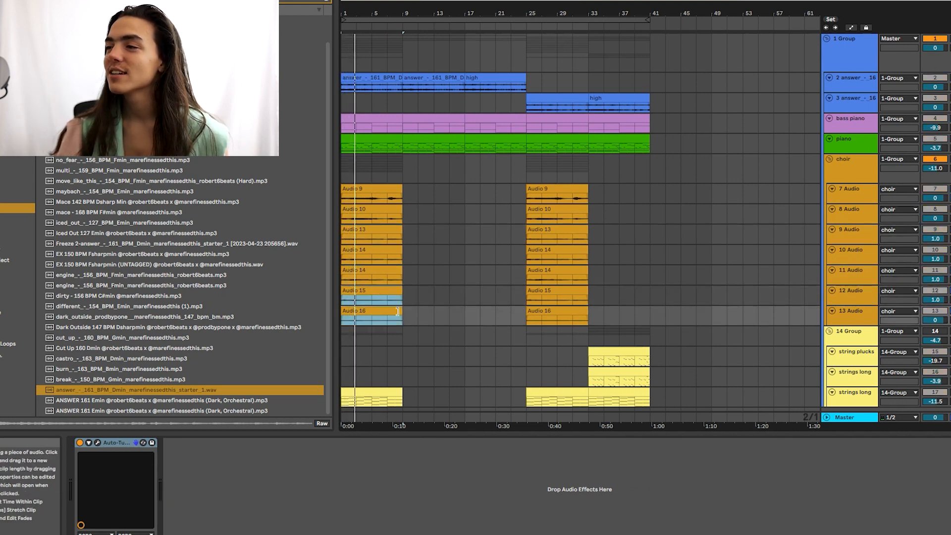
Step: Restart playback and step back up through the choir layers from 12 Audio to 7 Audio
{"action": "left_click", "coordinate": [854, 292]}
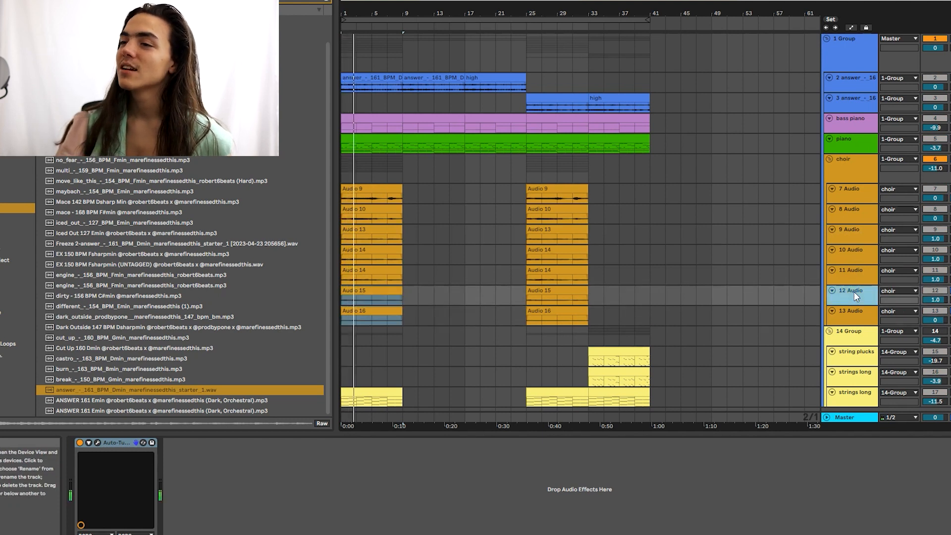
{"action": "left_click", "coordinate": [859, 273]}
{"action": "left_click", "coordinate": [857, 251], "text": "shift"}
{"action": "key", "text": "space"}
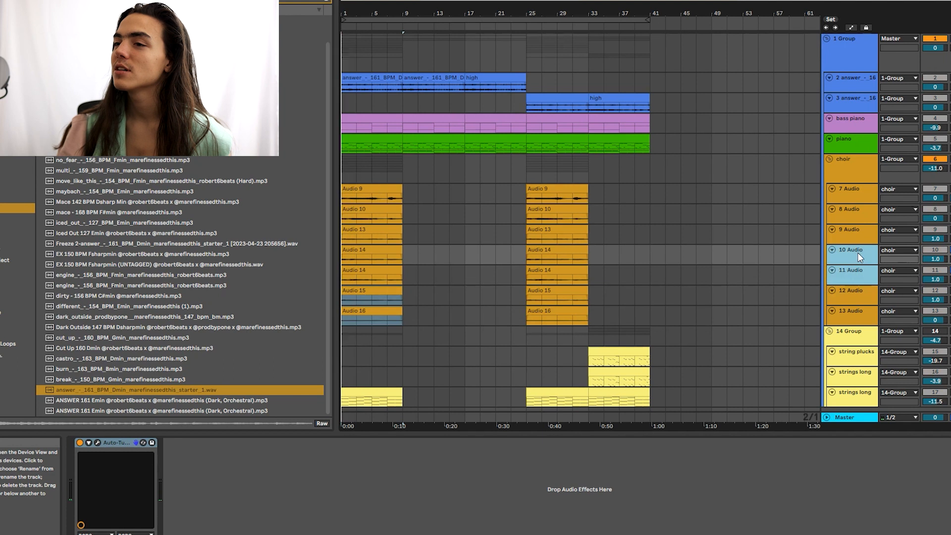
{"action": "left_click", "coordinate": [856, 229]}
{"action": "left_click", "coordinate": [857, 212], "text": "shift"}
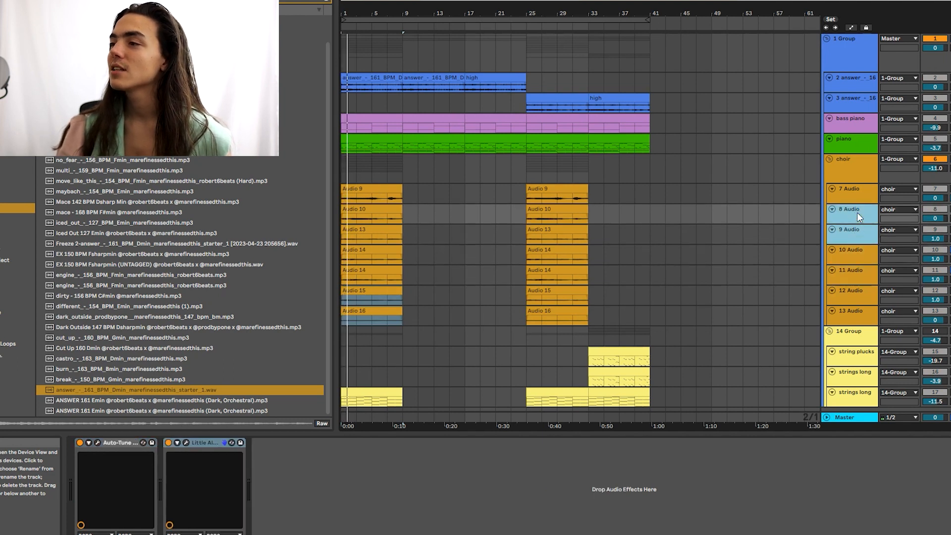
{"action": "left_click", "coordinate": [856, 194], "text": "shift"}
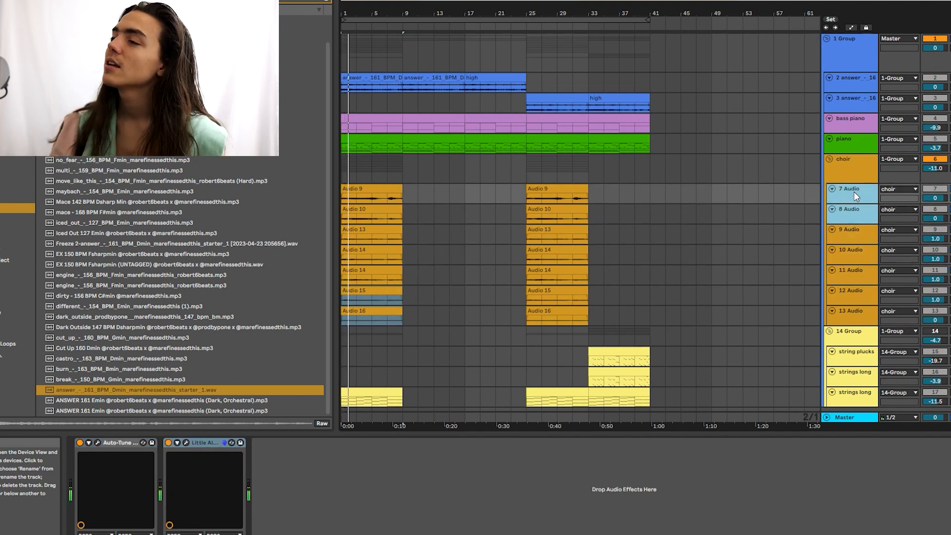
Step: Stop playback and inspect the choir group's ValhallaVintageVerb reverb settings
{"action": "key", "text": "space"}
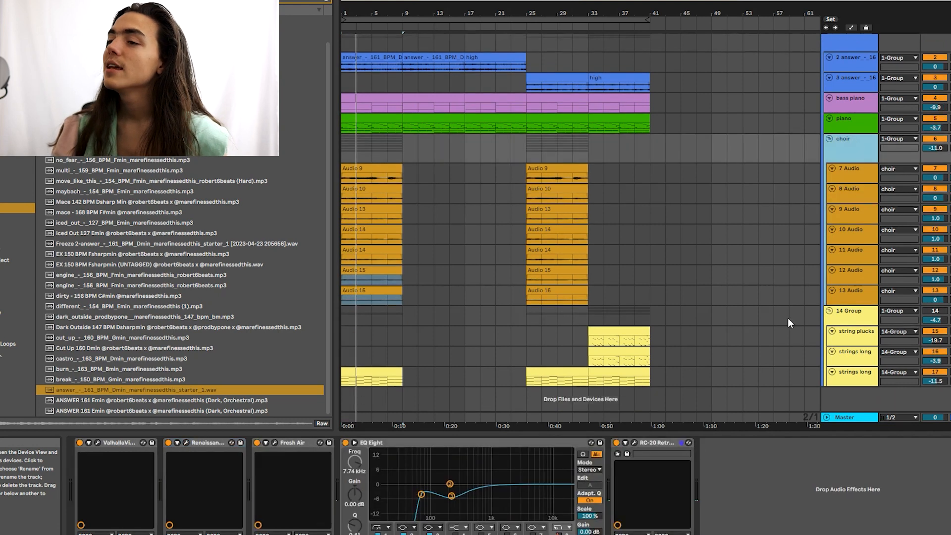
{"action": "left_click", "coordinate": [482, 440]}
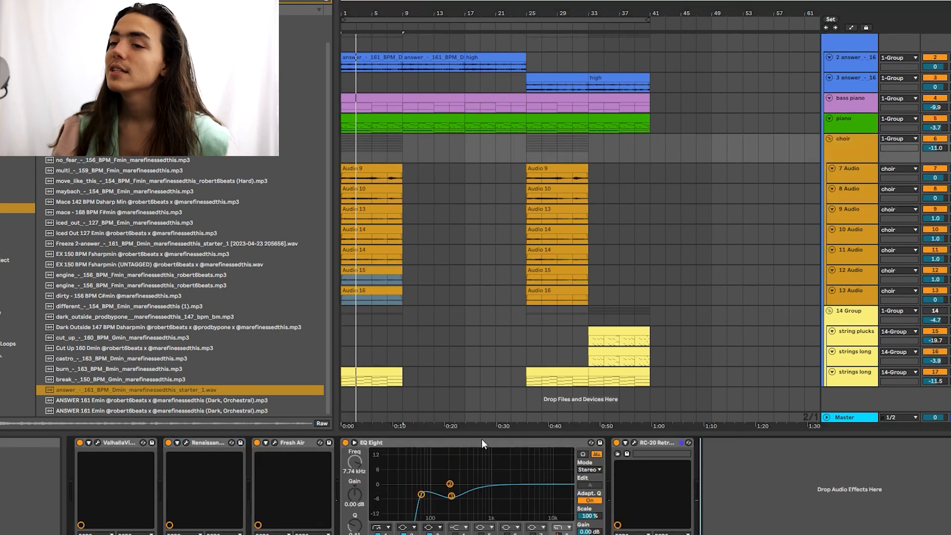
{"action": "left_click", "coordinate": [97, 443]}
{"action": "left_click", "coordinate": [98, 443]}
{"action": "left_click", "coordinate": [827, 173]}
{"action": "left_click", "coordinate": [845, 147]}
{"action": "left_click", "coordinate": [688, 439]}
{"action": "left_click", "coordinate": [98, 443]}
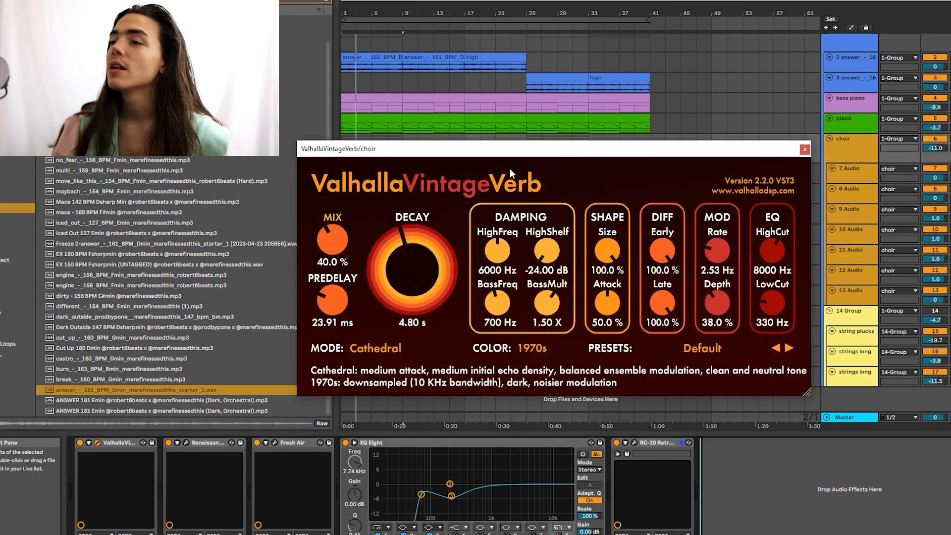
{"action": "left_click", "coordinate": [804, 149]}
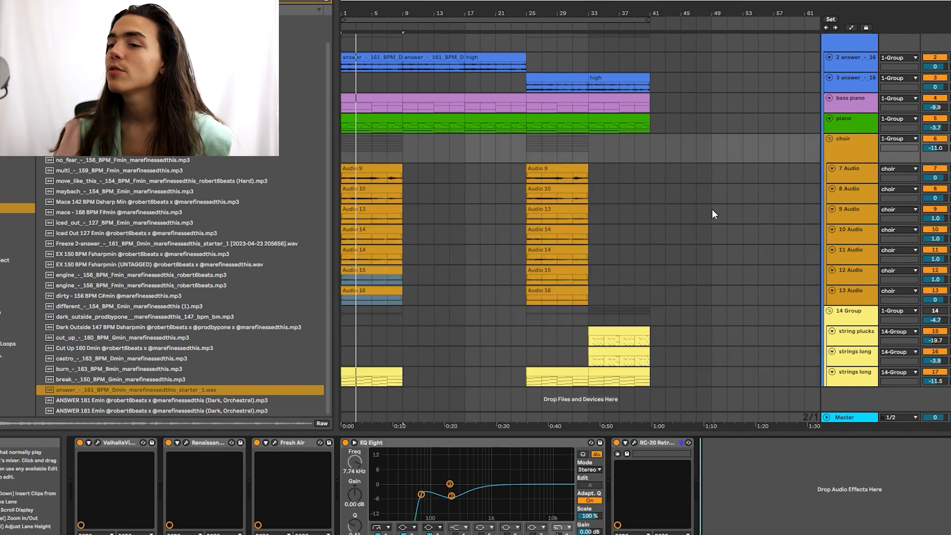
Step: Review the choir group's Renaissance Axx and Fresh Air settings
{"action": "left_click", "coordinate": [185, 442]}
{"action": "left_click", "coordinate": [186, 442]}
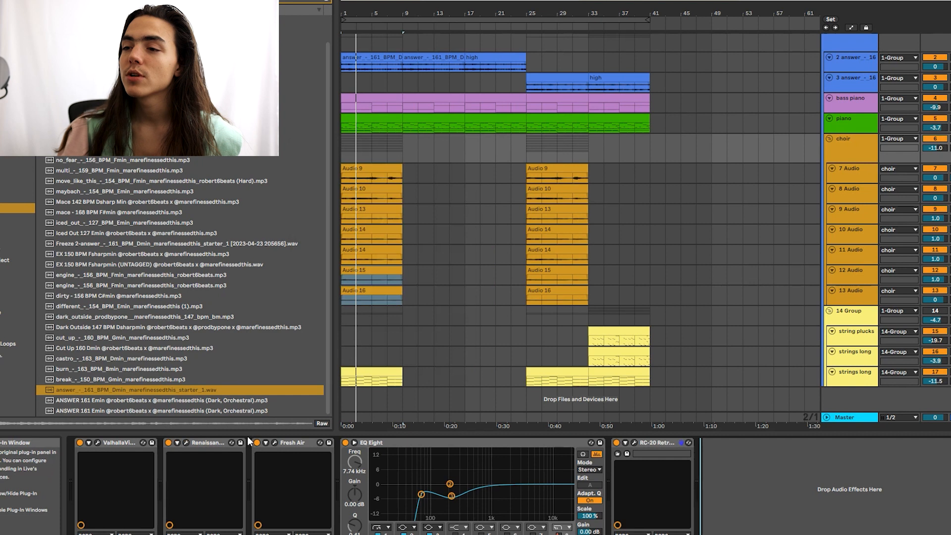
{"action": "left_click", "coordinate": [274, 441]}
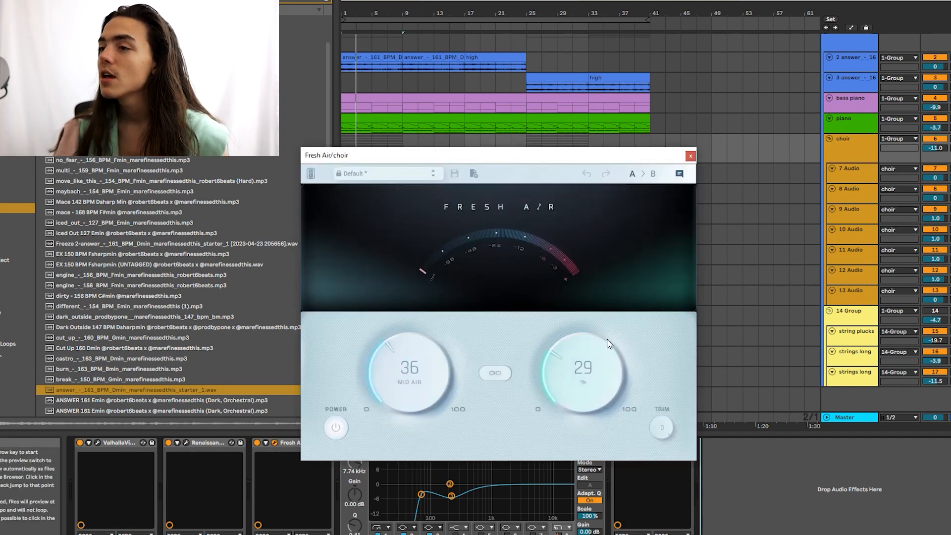
{"action": "left_click", "coordinate": [690, 155]}
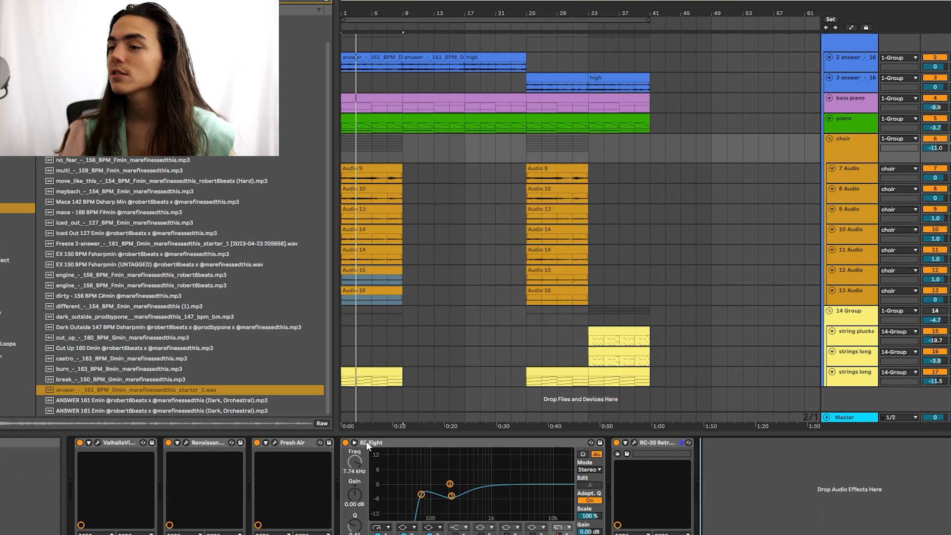
Step: Inspect the RC-20 Retro Color settings, repositioning its window to see it fully, then close it
{"action": "left_click", "coordinate": [634, 442]}
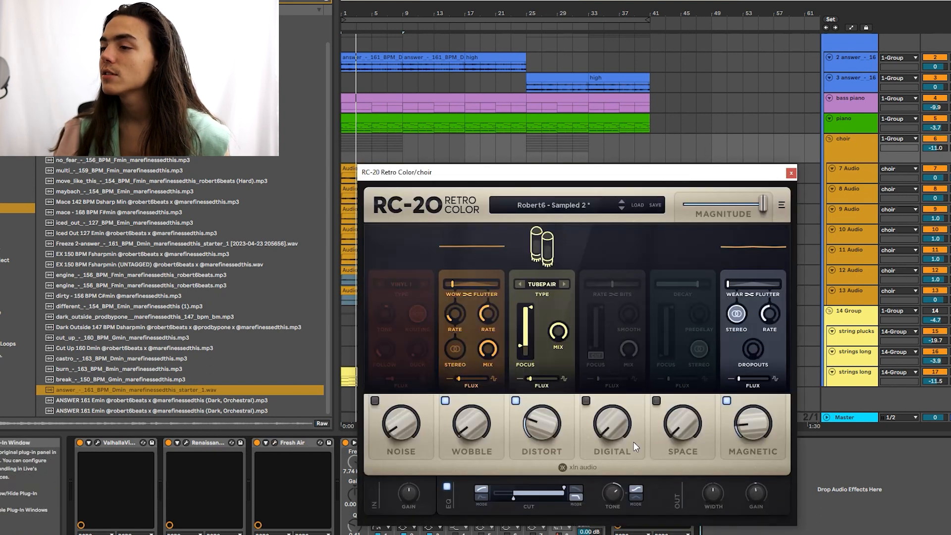
{"action": "left_click_drag", "start_coordinate": [700, 178], "coordinate": [421, 354]}
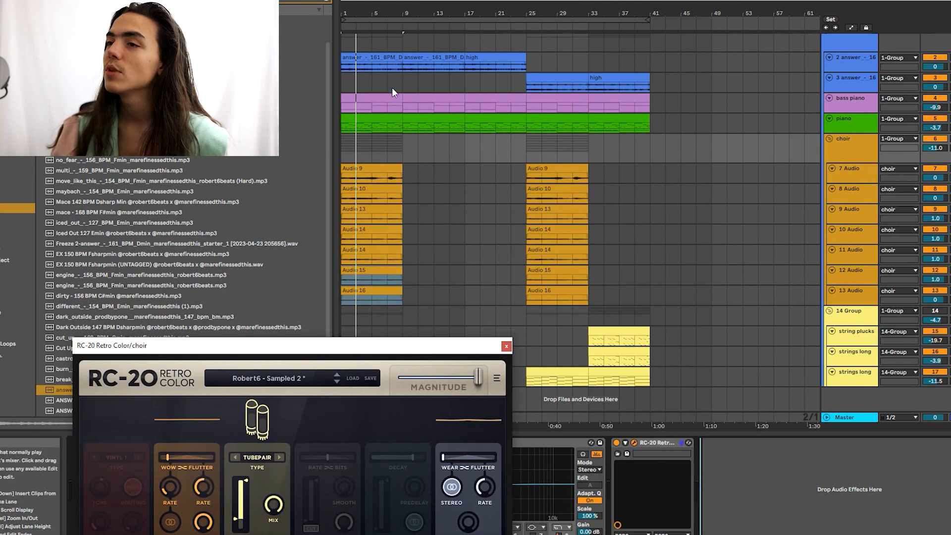
{"action": "left_click_drag", "start_coordinate": [417, 345], "coordinate": [563, 141]}
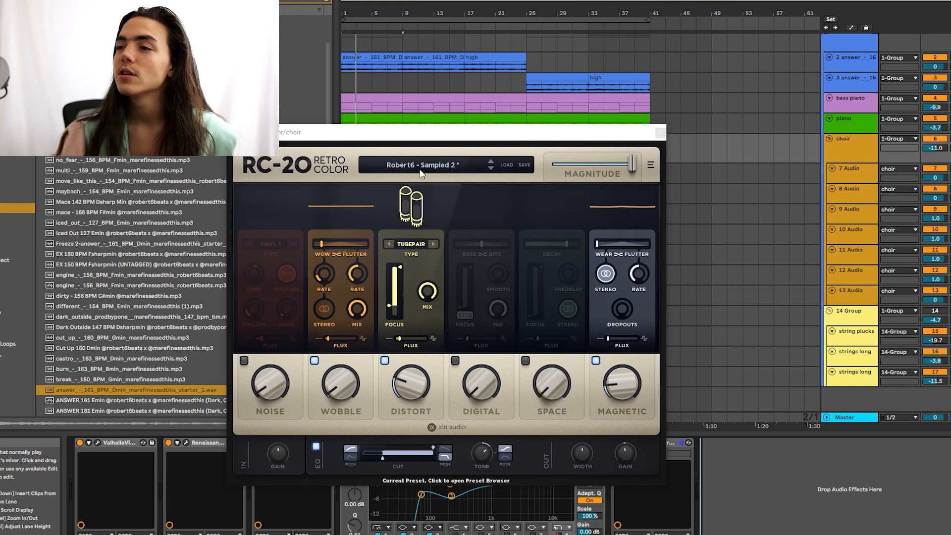
{"action": "left_click", "coordinate": [660, 133]}
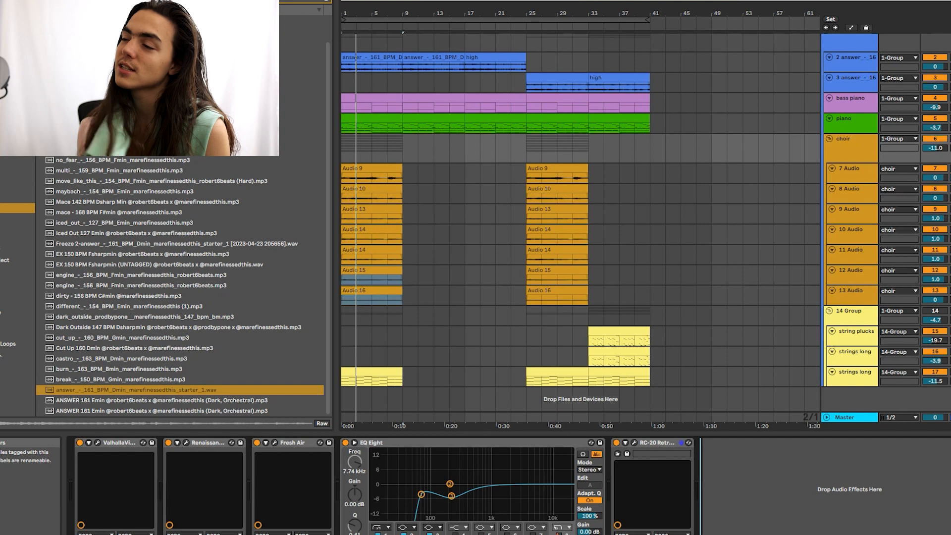
Step: Select the 14 Group strings, string plucks and both strings long tracks, and restart playback
{"action": "left_click", "coordinate": [848, 311]}
{"action": "left_click", "coordinate": [927, 312]}
{"action": "left_click", "coordinate": [846, 332]}
{"action": "left_click", "coordinate": [852, 374], "text": "shift"}
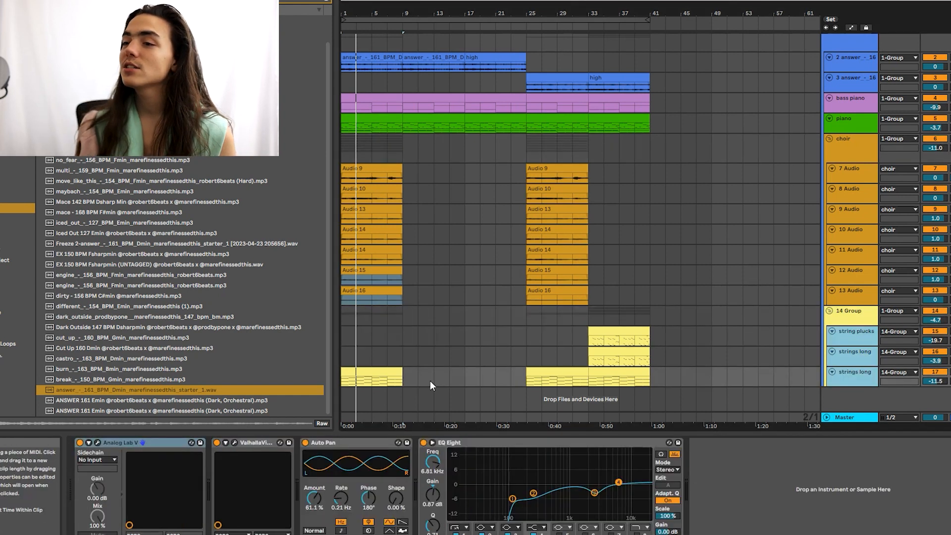
{"action": "key", "text": "space"}
Step: View the strings long clip's chord notes from bar 3.5, then close Analog Lab V
{"action": "double_click", "coordinate": [356, 372]}
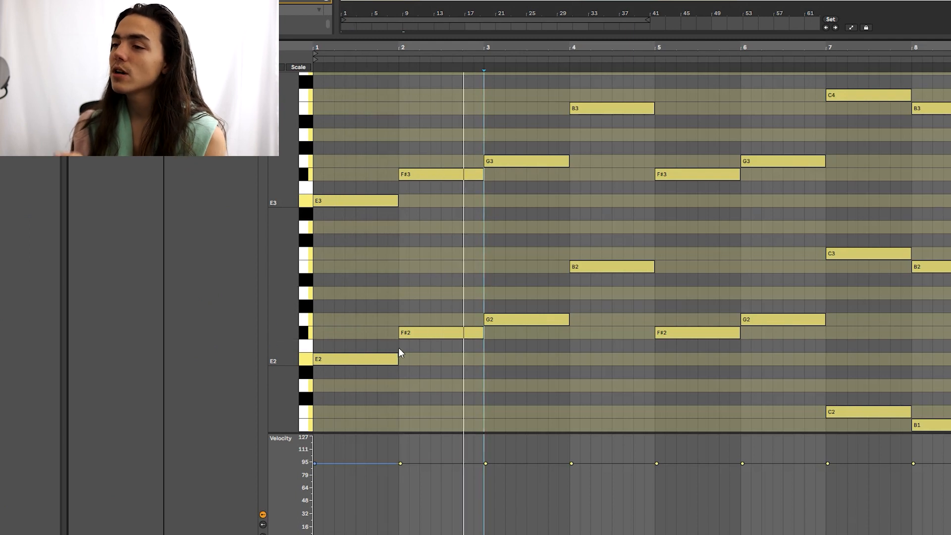
{"action": "left_click", "coordinate": [440, 315]}
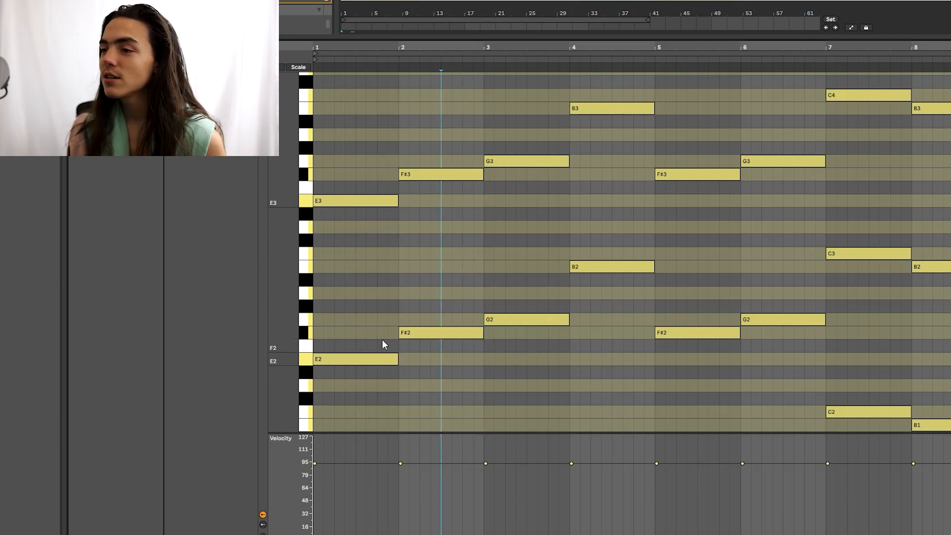
{"action": "scroll", "coordinate": [510, 233], "scroll_direction": "down", "scroll_amount": 1}
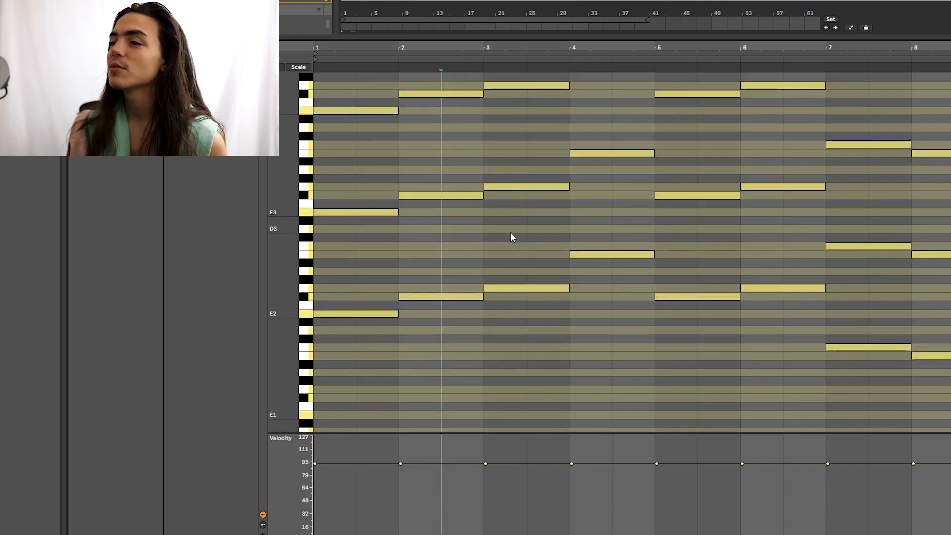
{"action": "scroll", "coordinate": [521, 226], "scroll_direction": "down", "scroll_amount": 1}
{"action": "scroll", "coordinate": [520, 187], "scroll_direction": "down", "scroll_amount": 1}
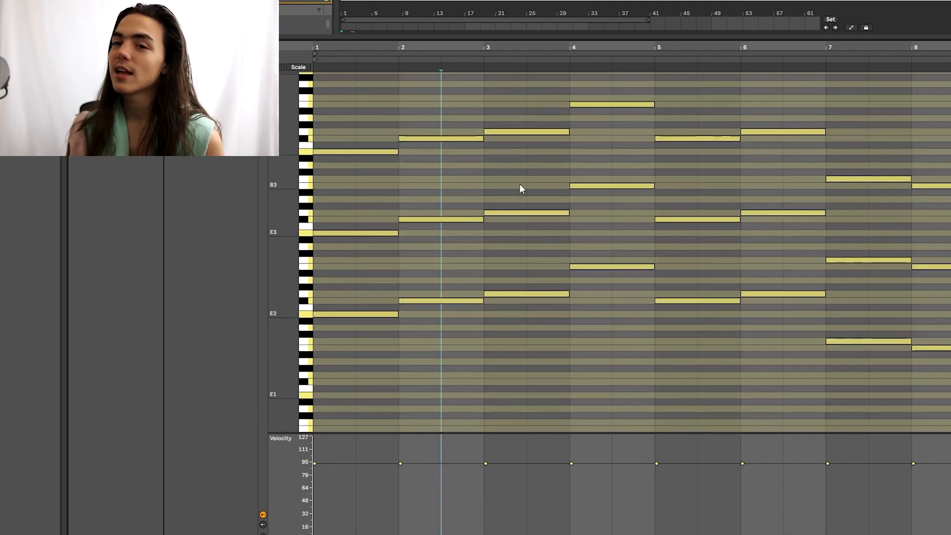
{"action": "left_click", "coordinate": [519, 182]}
{"action": "scroll", "coordinate": [495, 242], "scroll_direction": "up", "scroll_amount": 1}
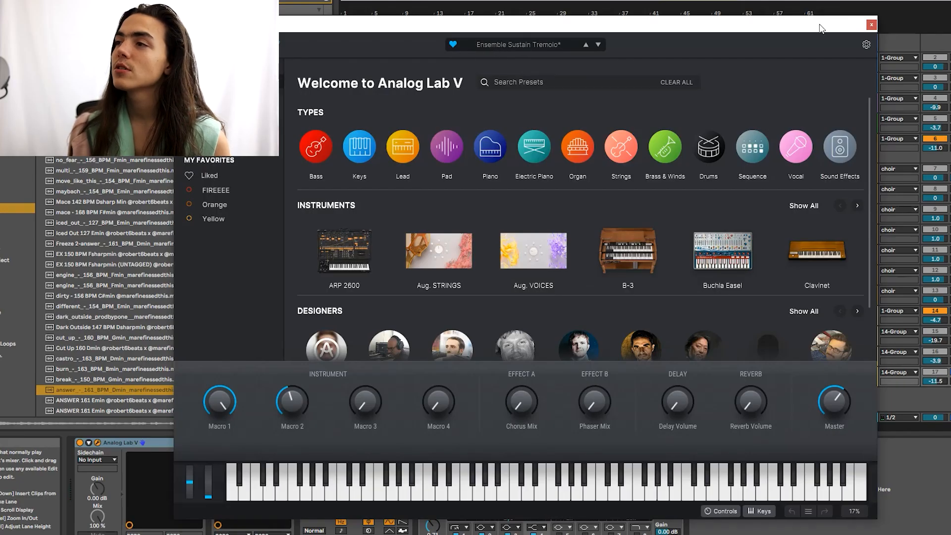
{"action": "left_click", "coordinate": [871, 25]}
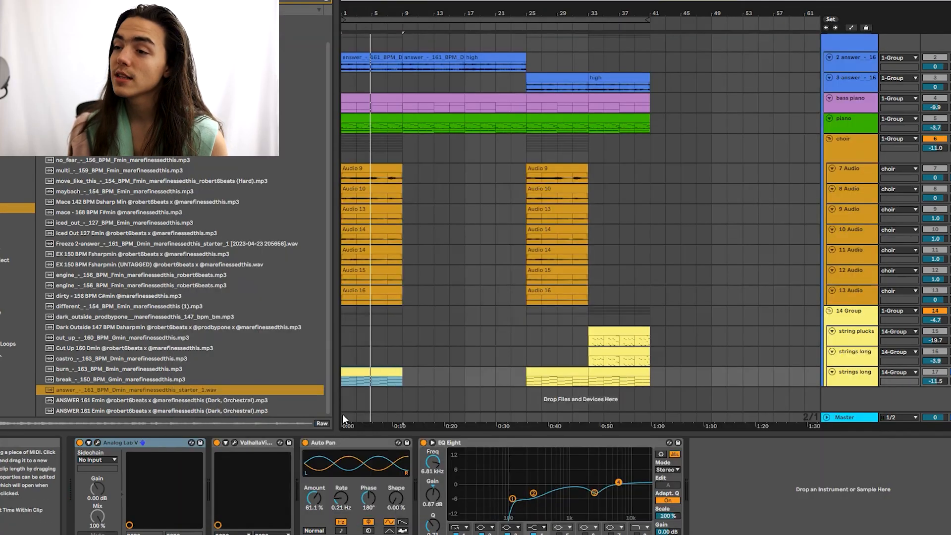
Step: Clear the strings clip selection and check the strings reverb settings
{"action": "left_click", "coordinate": [434, 376]}
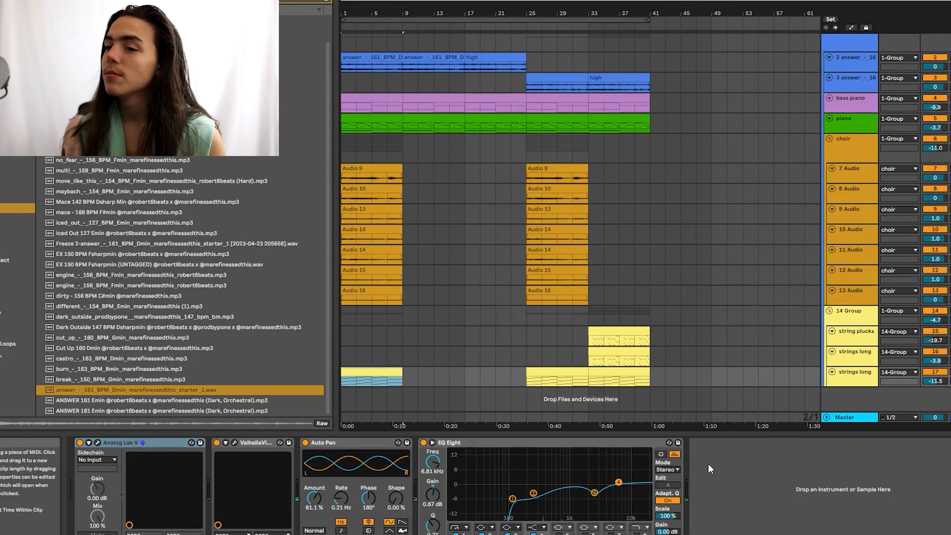
{"action": "left_click", "coordinate": [234, 442]}
{"action": "left_click", "coordinate": [234, 443]}
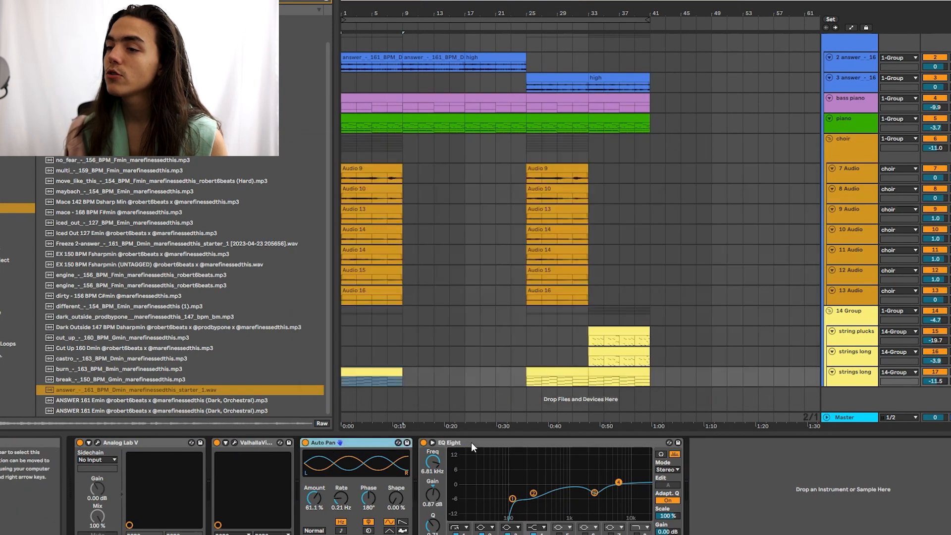
{"action": "left_click", "coordinate": [893, 490]}
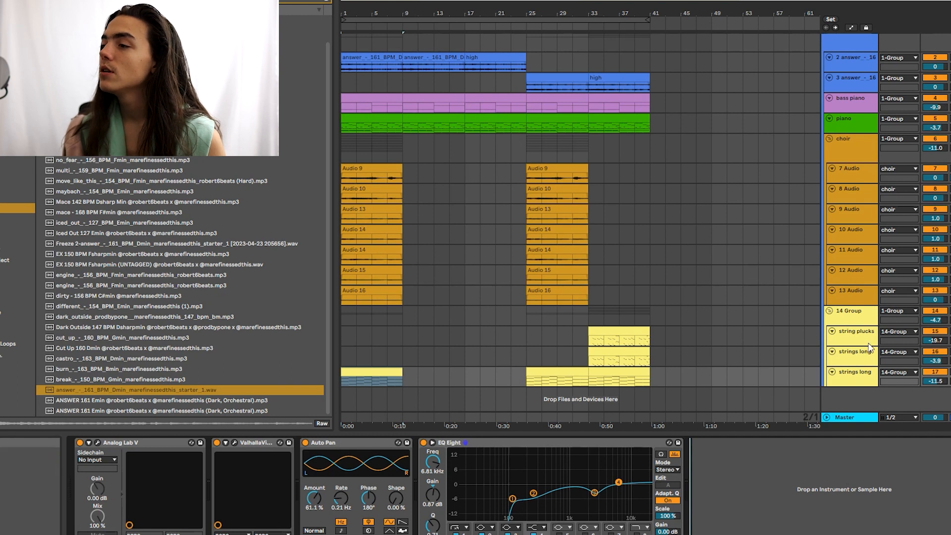
Step: Play bars 33–37 of both string parts and check the strings long Analog Lab V instrument
{"action": "left_click", "coordinate": [859, 362]}
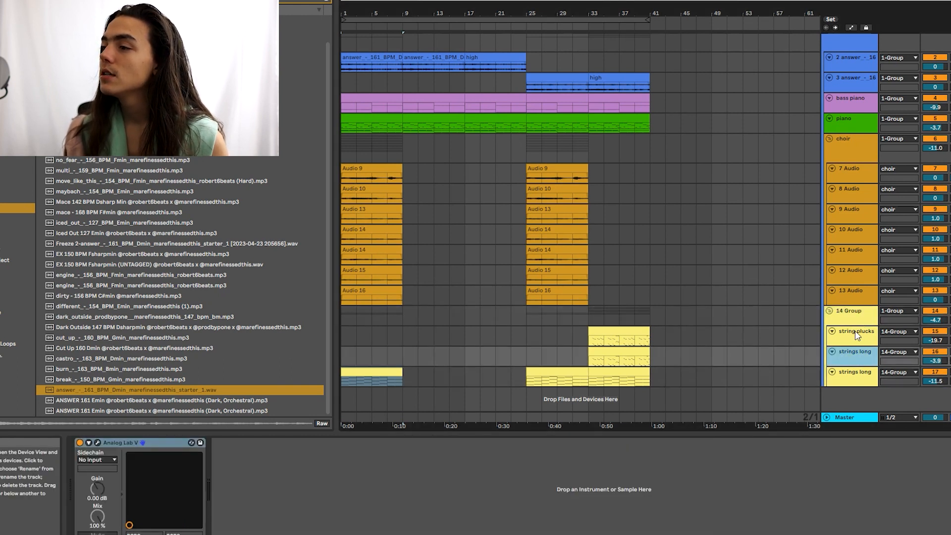
{"action": "left_click_drag", "start_coordinate": [592, 336], "coordinate": [614, 350]}
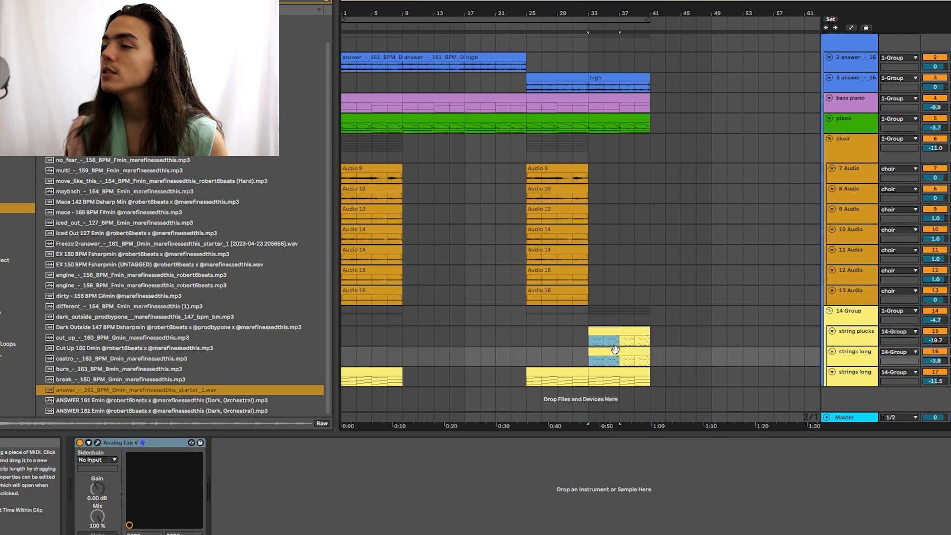
{"action": "key", "text": "space"}
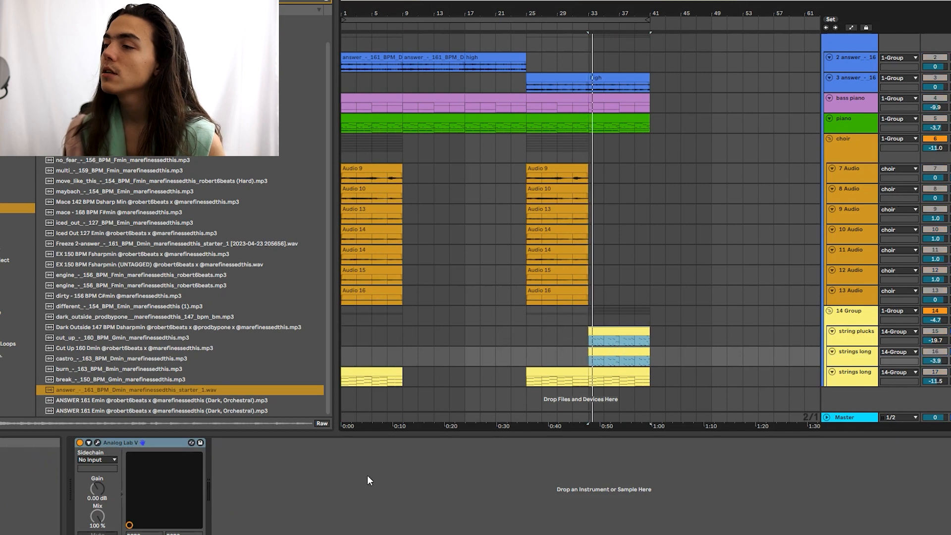
{"action": "left_click", "coordinate": [409, 479]}
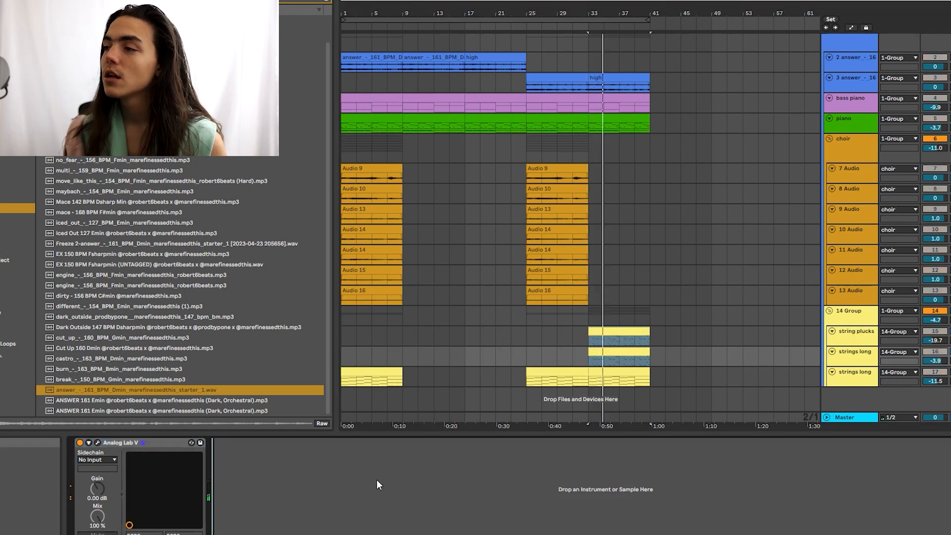
{"action": "left_click", "coordinate": [98, 442]}
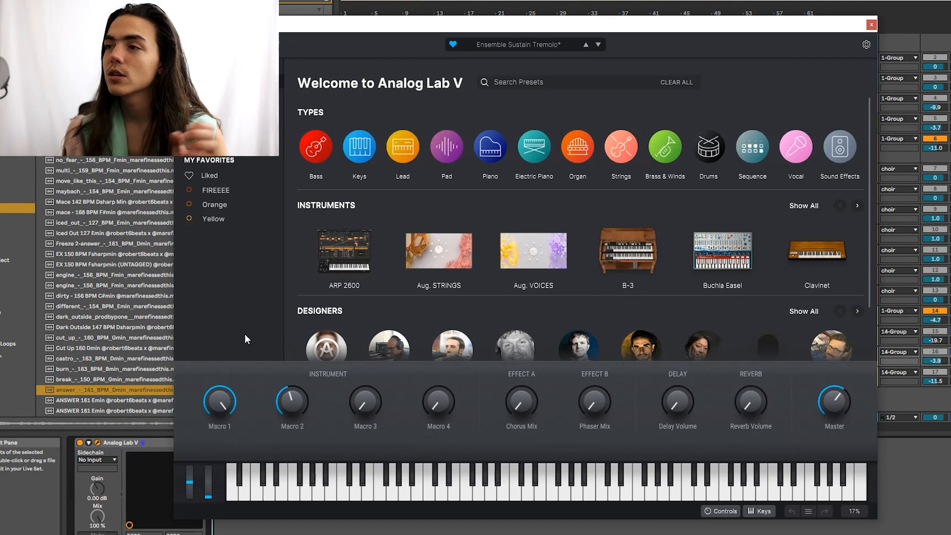
{"action": "left_click", "coordinate": [872, 25]}
Step: Set the string plucks Analog Lab V to the Impetuous preset and reselect the 14 Group track
{"action": "left_click", "coordinate": [858, 333]}
{"action": "left_click", "coordinate": [863, 353]}
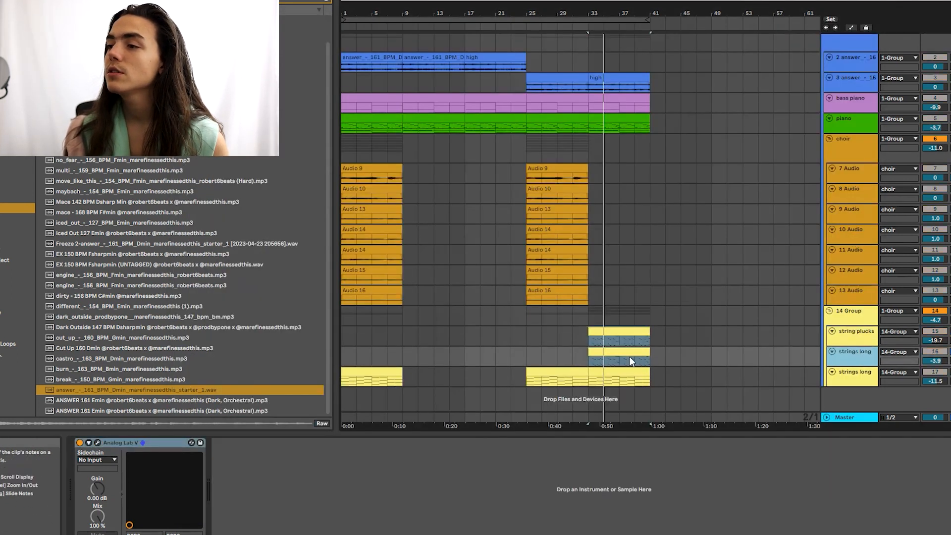
{"action": "left_click", "coordinate": [857, 334]}
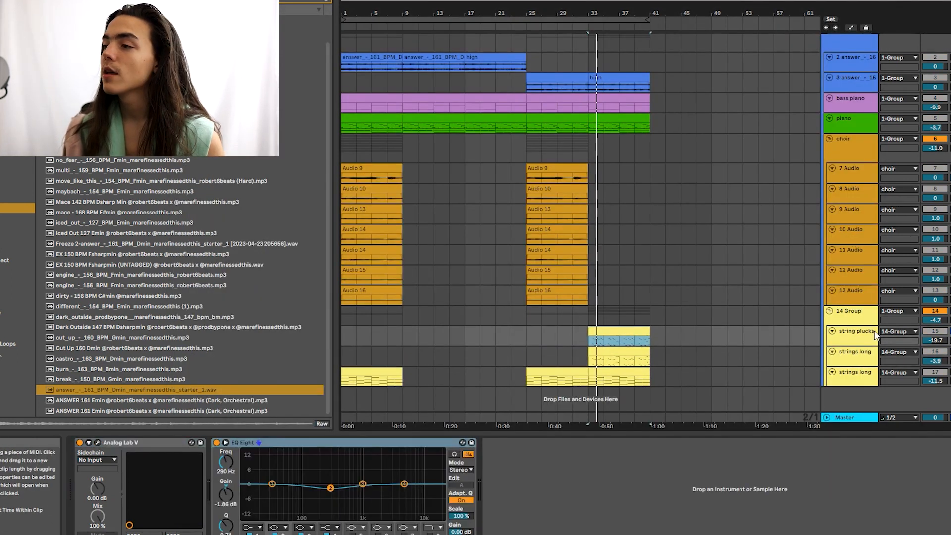
{"action": "left_click", "coordinate": [107, 441]}
{"action": "left_click", "coordinate": [311, 354]}
{"action": "scroll", "coordinate": [286, 334], "scroll_direction": "down", "scroll_amount": 3}
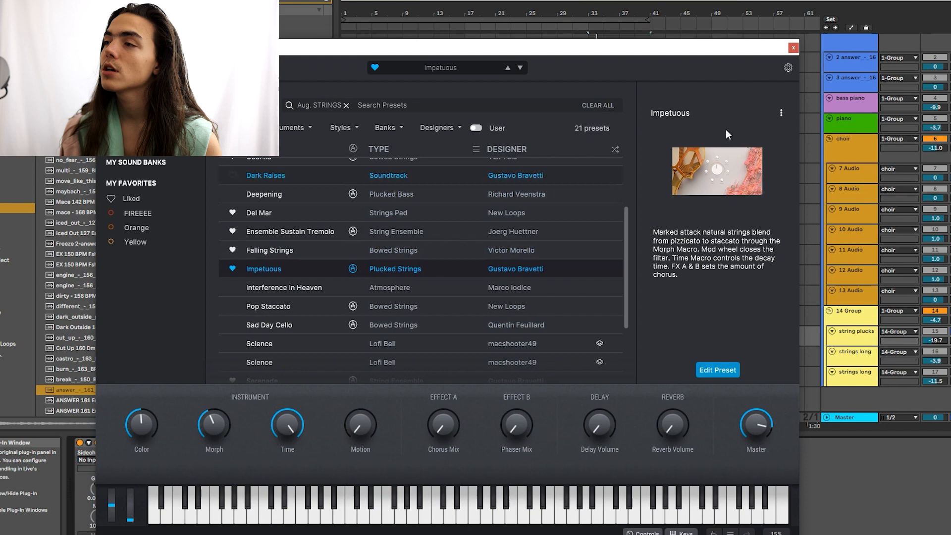
{"action": "left_click", "coordinate": [793, 48]}
{"action": "left_click", "coordinate": [849, 319]}
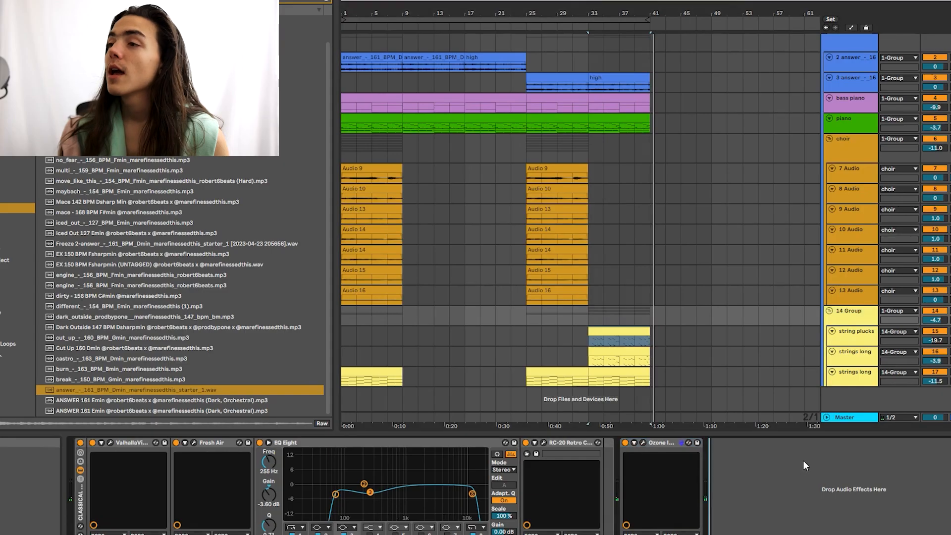
Step: Select the choir track and track 3, placing the insert point in the choir lane
{"action": "scroll", "coordinate": [694, 233], "scroll_direction": "up", "scroll_amount": 2}
{"action": "left_click", "coordinate": [619, 216]}
{"action": "left_click", "coordinate": [618, 160]}
{"action": "left_click", "coordinate": [682, 161]}
{"action": "left_click", "coordinate": [647, 158]}
{"action": "left_click", "coordinate": [677, 106]}
{"action": "left_click", "coordinate": [636, 161]}
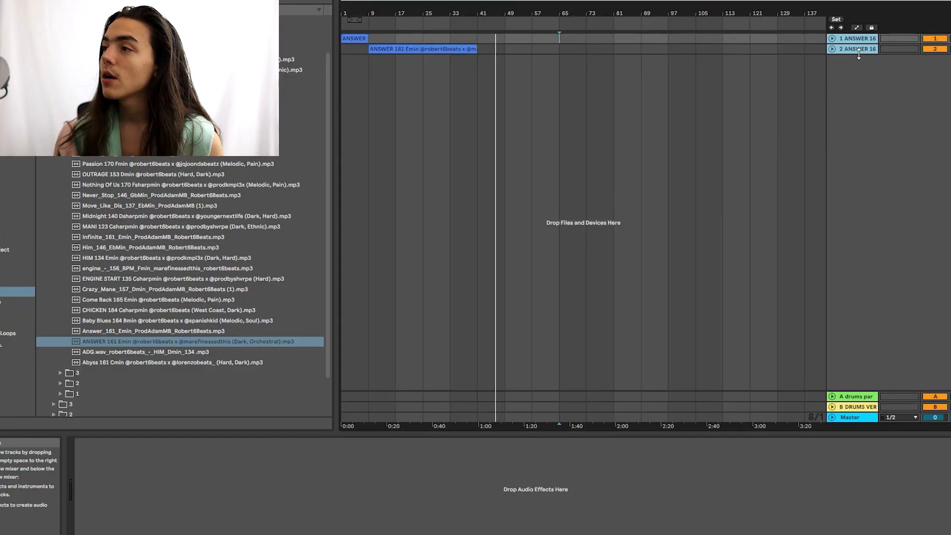
Step: Enlarge the two ANSWER lanes, group them with Ctrl+G, and load EQ Low Cut on track 3
{"action": "left_click_drag", "start_coordinate": [858, 54], "coordinate": [855, 71]}
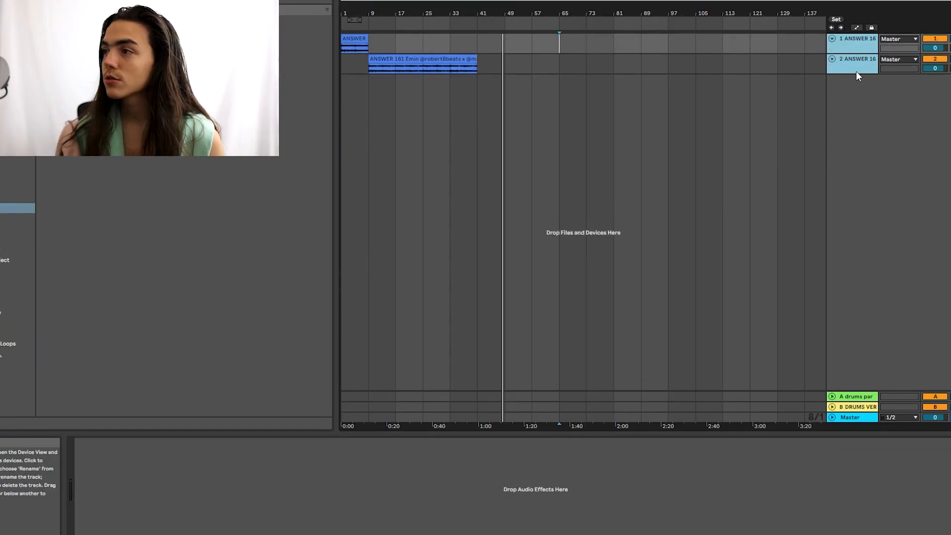
{"action": "key", "text": "ctrl+g"}
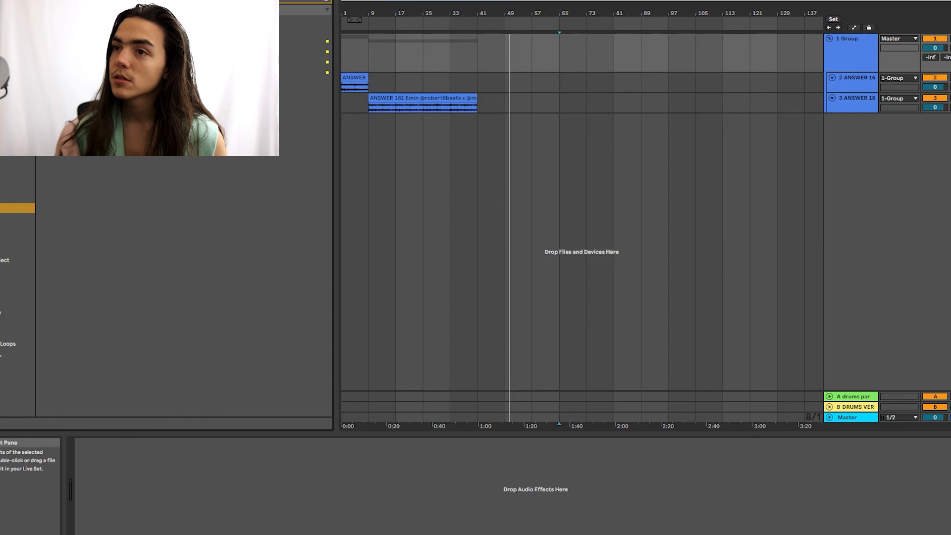
{"action": "left_click", "coordinate": [148, 72]}
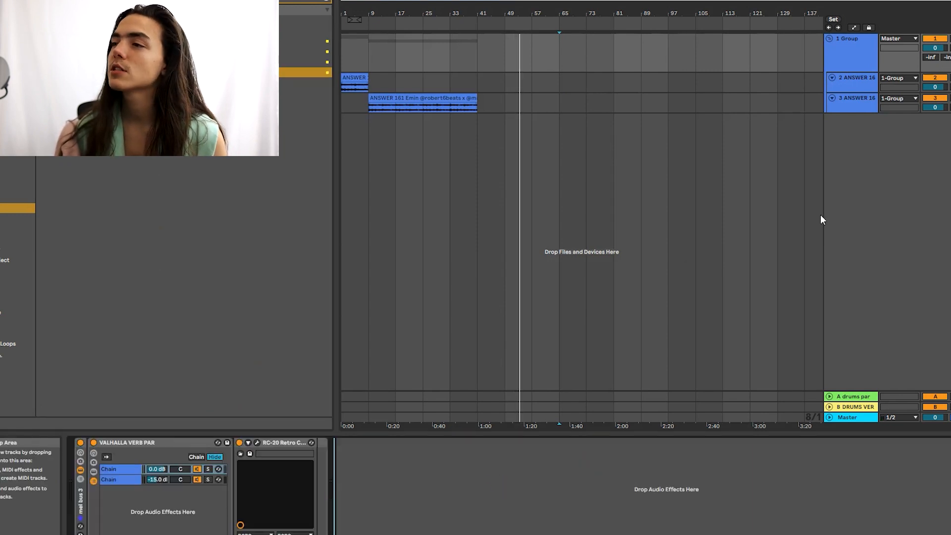
{"action": "left_click", "coordinate": [864, 104]}
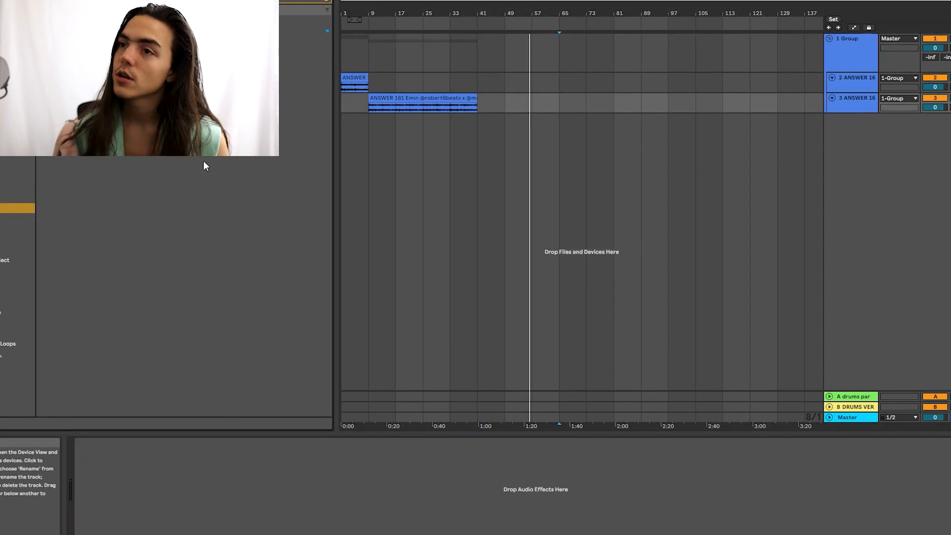
{"action": "double_click", "coordinate": [217, 31]}
Step: Expand the ANSWER tracks, zoom in on their clips, and play the beat from bar 1
{"action": "left_click", "coordinate": [870, 81], "text": "shift"}
{"action": "key", "text": "alt+plus"}
{"action": "left_click", "coordinate": [860, 91]}
{"action": "left_click", "coordinate": [400, 97]}
{"action": "left_click", "coordinate": [326, 2]}
{"action": "left_click", "coordinate": [410, 78]}
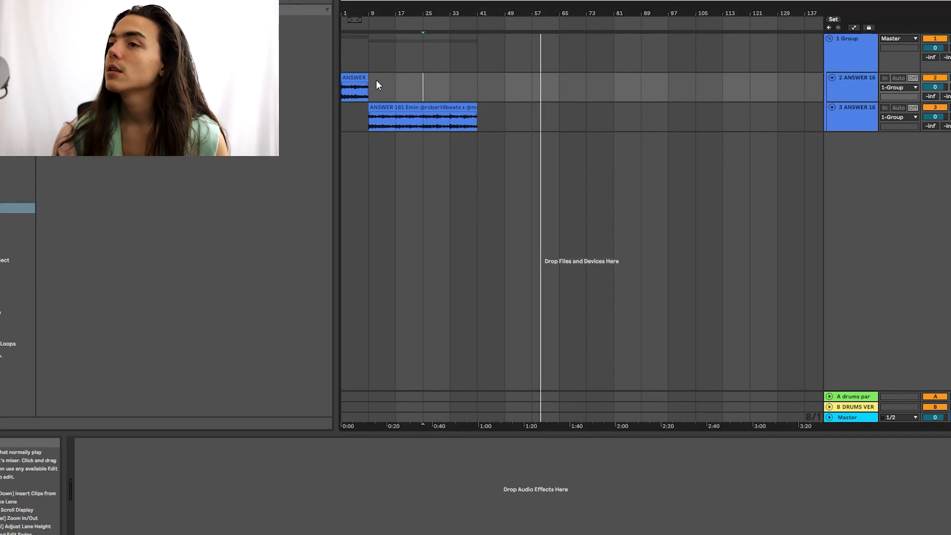
{"action": "left_click", "coordinate": [407, 76]}
{"action": "key", "text": "plus"}
{"action": "key", "text": "plus"}
{"action": "left_click", "coordinate": [395, 77]}
{"action": "key", "text": "space"}
{"action": "key", "text": "space"}
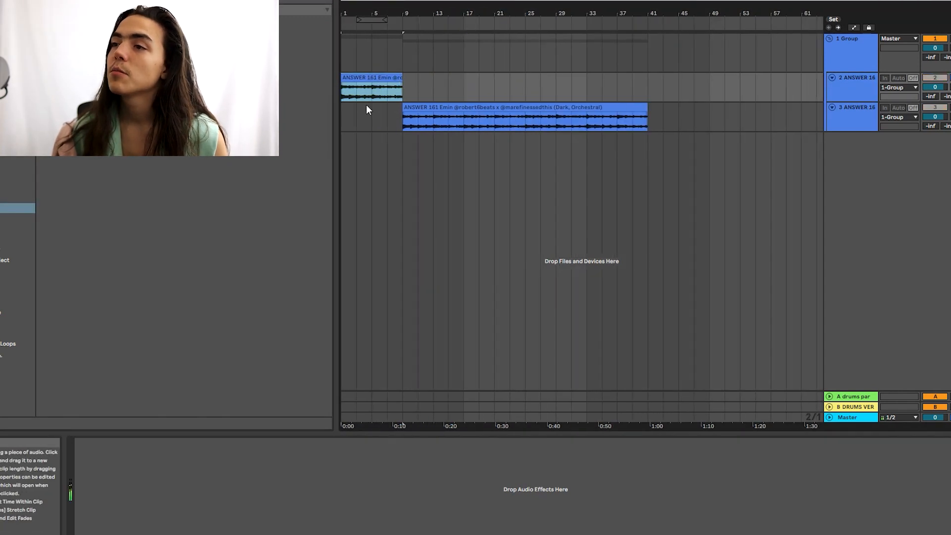
Step: Duplicate the whole arrangement into bars 41–81, then undo the duplication
{"action": "left_click", "coordinate": [410, 105]}
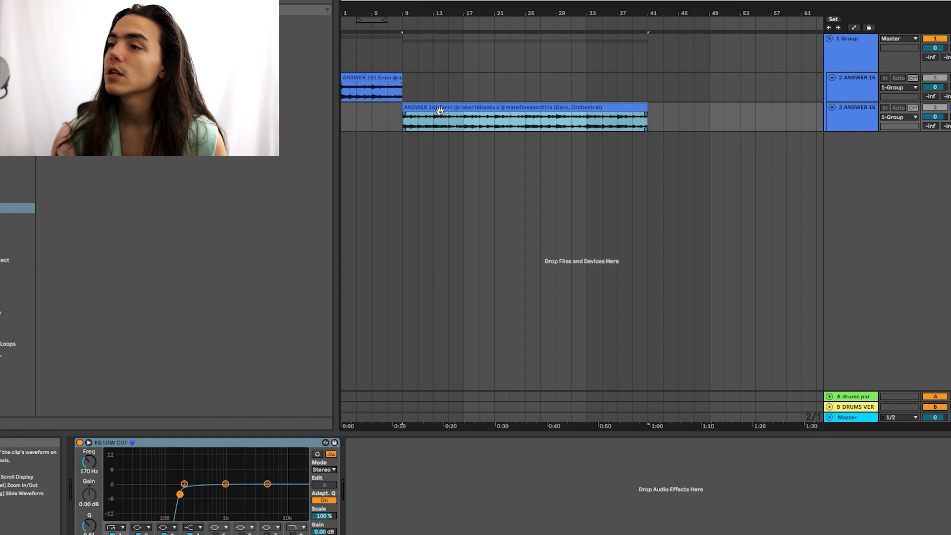
{"action": "left_click", "coordinate": [845, 108]}
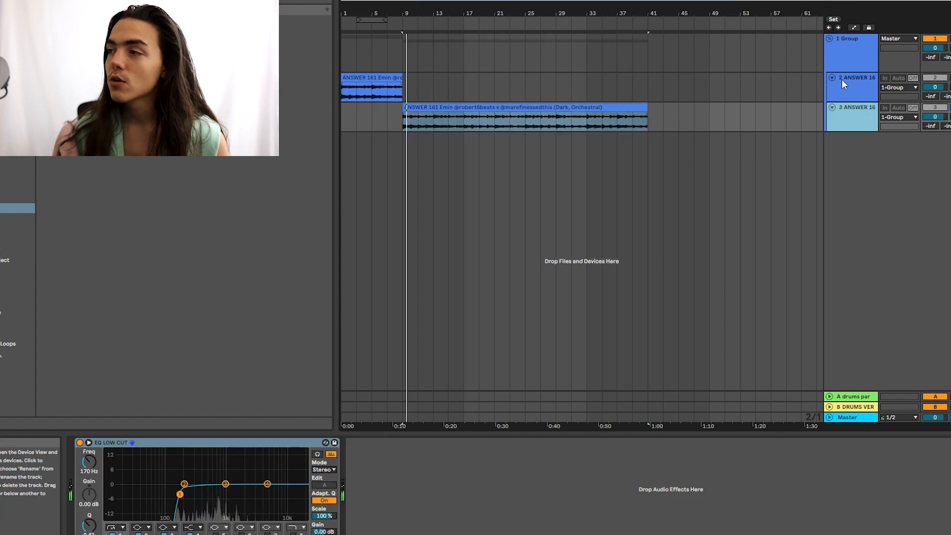
{"action": "left_click", "coordinate": [844, 90]}
{"action": "left_click", "coordinate": [642, 93]}
{"action": "key", "text": "ctrl+a"}
{"action": "key", "text": "ctrl+d"}
{"action": "left_click", "coordinate": [478, 78]}
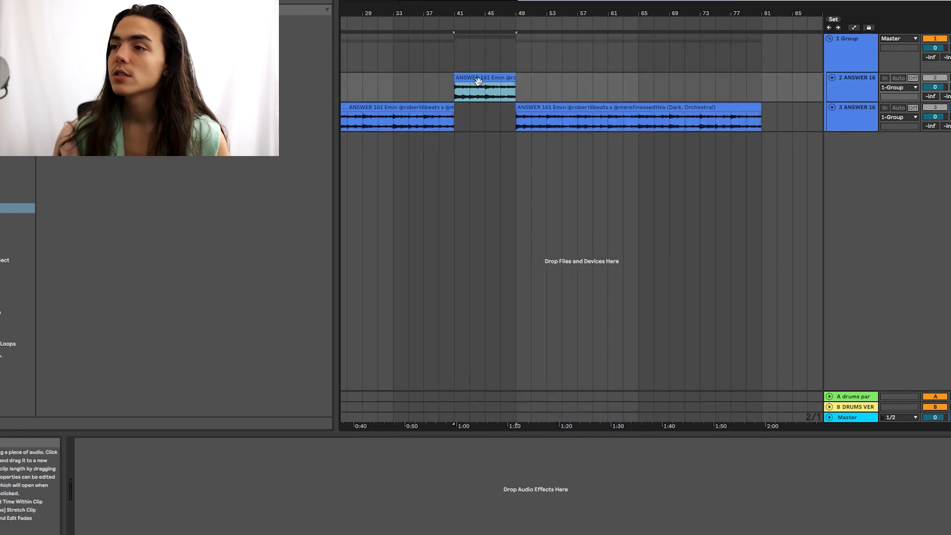
{"action": "key", "text": "ctrl+z"}
Step: Zoom back out to bar 1 and select track 3 to view its EQ
{"action": "key", "text": "minus"}
{"action": "left_click", "coordinate": [582, 86]}
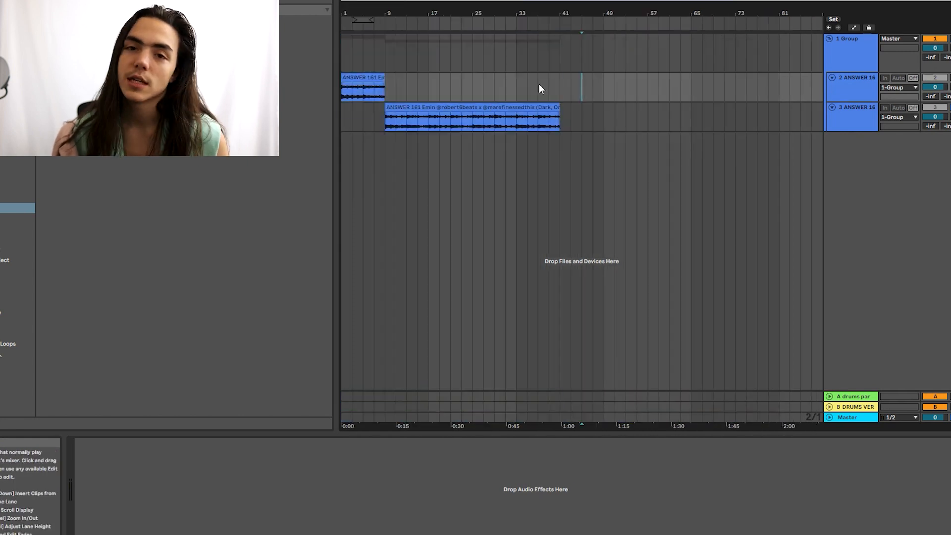
{"action": "left_click", "coordinate": [594, 83]}
{"action": "left_click", "coordinate": [860, 114]}
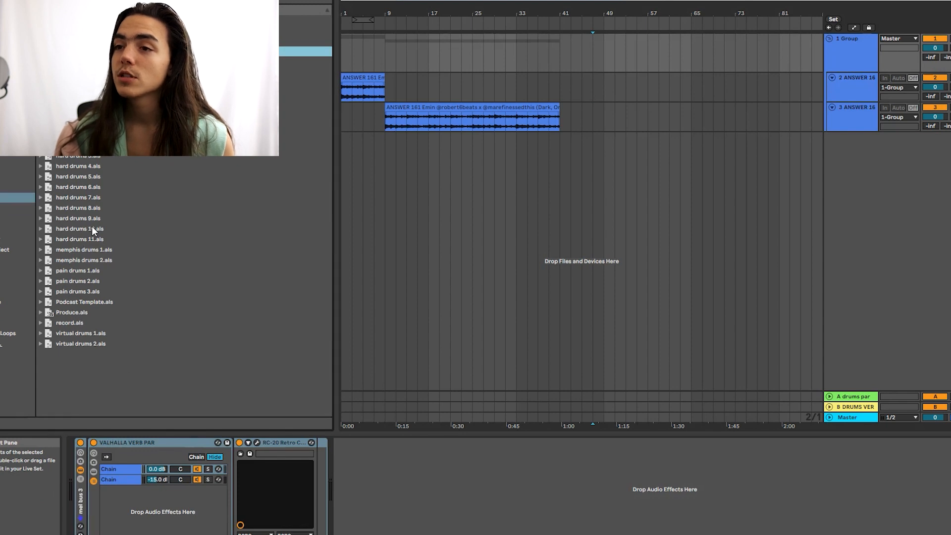
Step: Bring the drum kit set below track 3, adding 808, snare, hh, oh and ring tracks
{"action": "left_click_drag", "start_coordinate": [80, 229], "coordinate": [510, 458]}
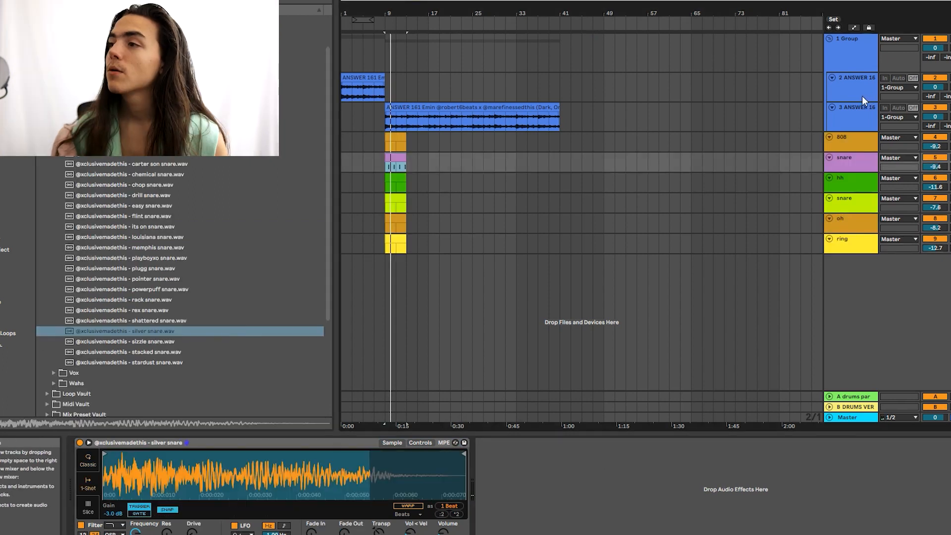
{"action": "left_click", "coordinate": [735, 120]}
{"action": "left_click_drag", "start_coordinate": [616, 94], "coordinate": [299, 144]}
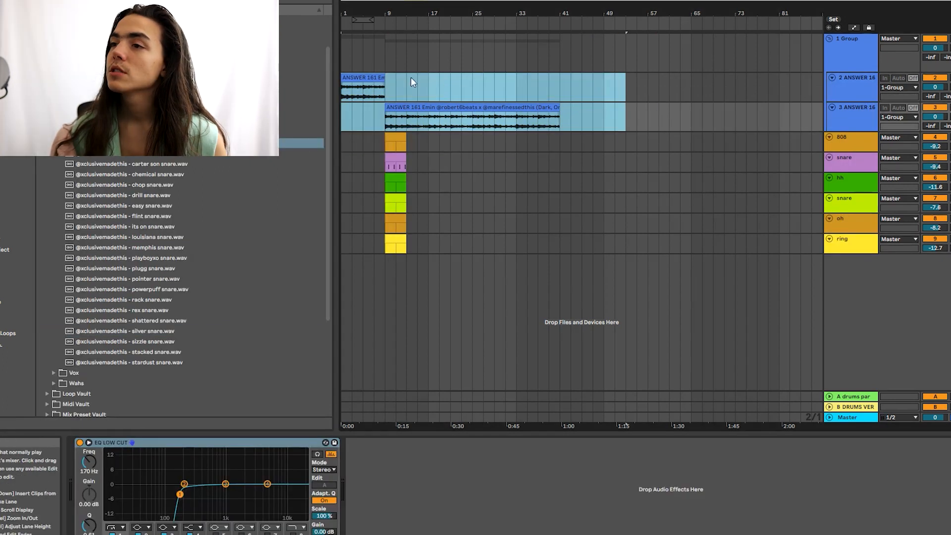
{"action": "left_click", "coordinate": [363, 55]}
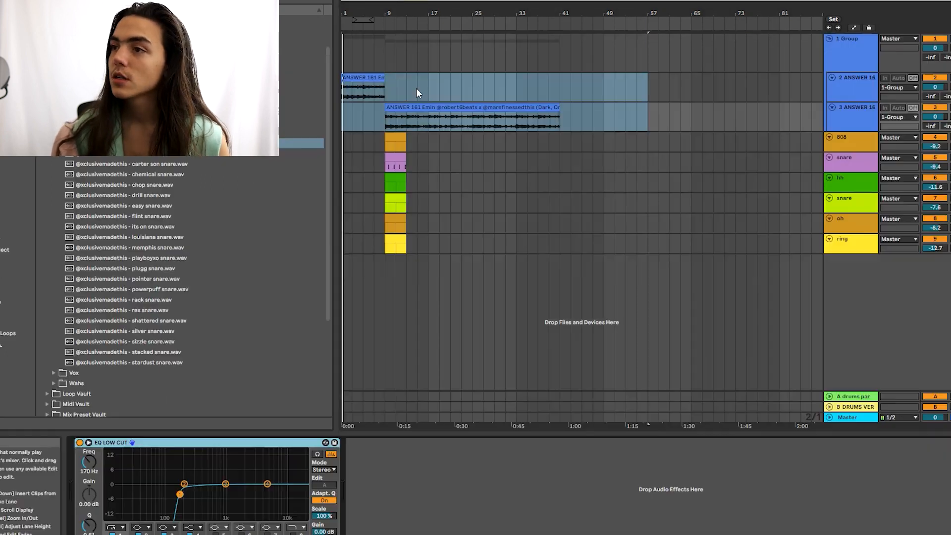
Step: Set the insert point at bar 9, stop playback, and select the 808, snare and hh rows
{"action": "left_click", "coordinate": [403, 91]}
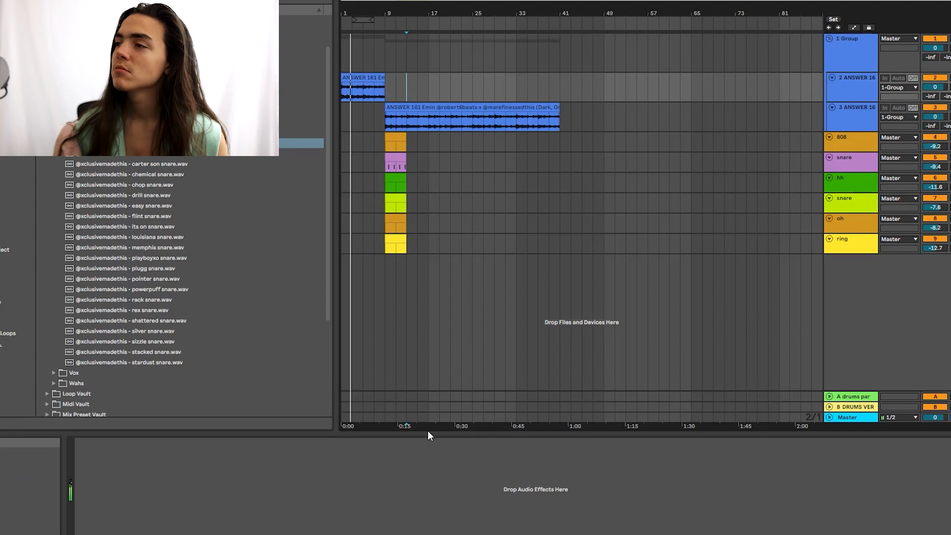
{"action": "left_click", "coordinate": [362, 90]}
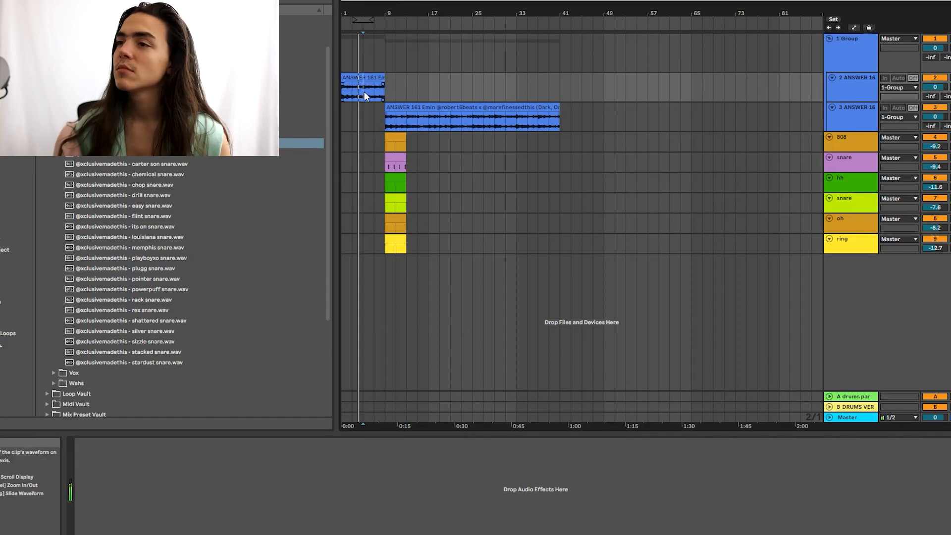
{"action": "left_click", "coordinate": [384, 89]}
{"action": "key", "text": "space"}
{"action": "left_click", "coordinate": [422, 143]}
{"action": "left_click", "coordinate": [421, 163]}
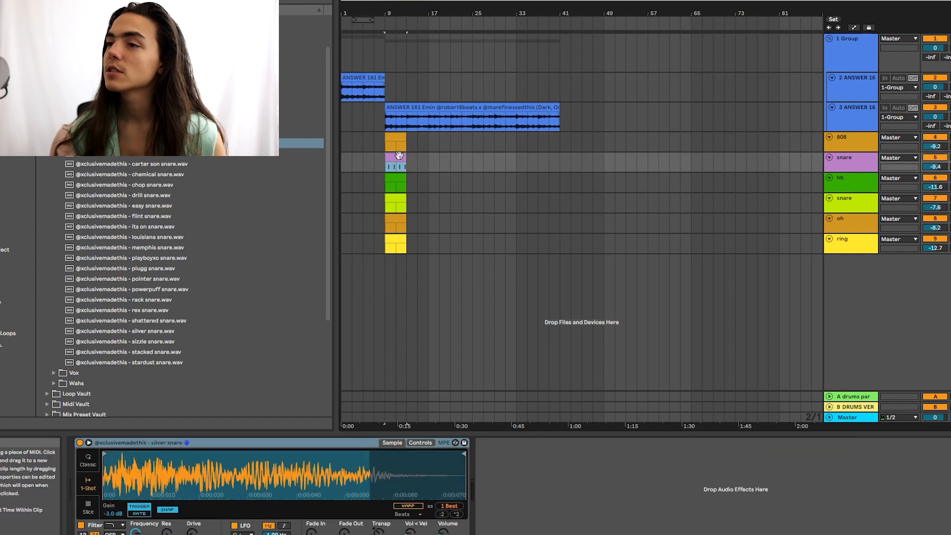
{"action": "left_click", "coordinate": [422, 188]}
Step: Open the existing hi-hat clip's notes with a wider grid, undoing a stray C3 note
{"action": "double_click", "coordinate": [421, 190]}
{"action": "key", "text": "ctrl+z"}
{"action": "double_click", "coordinate": [390, 178]}
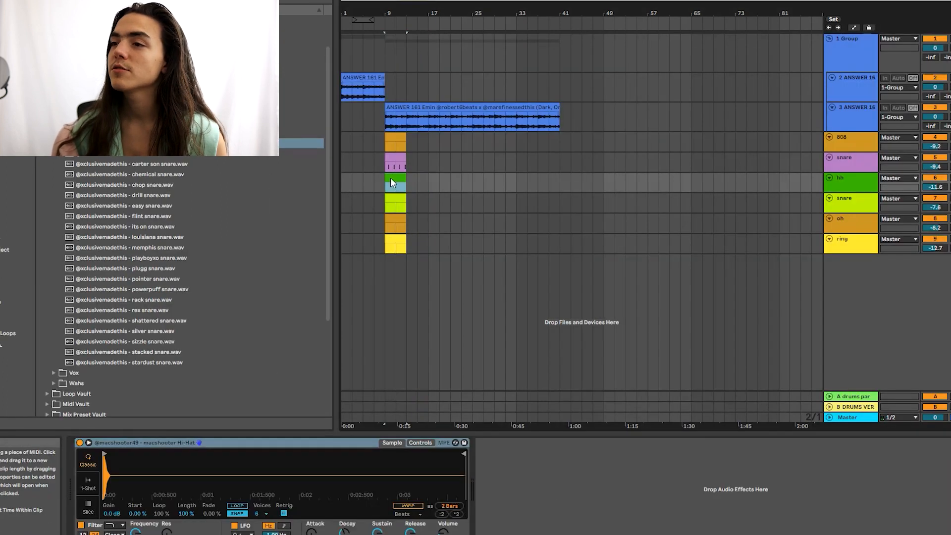
{"action": "left_click", "coordinate": [409, 290]}
{"action": "key", "text": "ctrl+2"}
{"action": "left_click", "coordinate": [408, 290]}
{"action": "key", "text": "b"}
{"action": "left_click", "coordinate": [371, 373]}
{"action": "key", "text": "ctrl+z"}
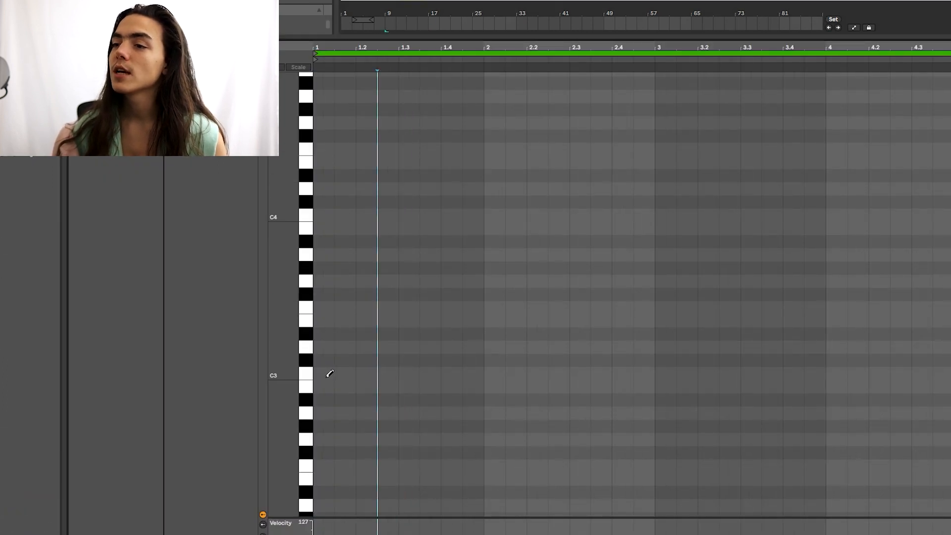
Step: Draw eight C3 hi-hat notes across bar 1, then undo a duplicate into bar 2
{"action": "left_click_drag", "start_coordinate": [327, 374], "coordinate": [474, 374]}
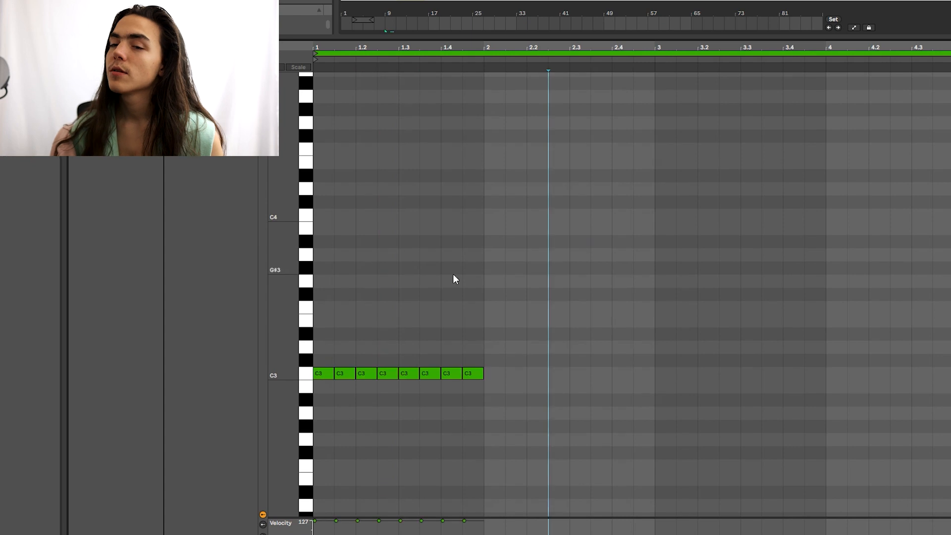
{"action": "left_click", "coordinate": [453, 275]}
{"action": "left_click", "coordinate": [533, 284]}
{"action": "scroll", "coordinate": [530, 284], "scroll_direction": "up", "scroll_amount": 1}
{"action": "left_click", "coordinate": [546, 279]}
{"action": "left_click_drag", "start_coordinate": [482, 274], "coordinate": [53, 448]}
{"action": "key", "text": "ctrl+d"}
{"action": "key", "text": "ctrl+z"}
Step: Select bar 1 and delete the eight C3 hi-hat notes
{"action": "left_click_drag", "start_coordinate": [478, 93], "coordinate": [314, 291]}
{"action": "scroll", "coordinate": [411, 285], "scroll_direction": "down", "scroll_amount": 3}
{"action": "left_click", "coordinate": [399, 284]}
{"action": "left_click_drag", "start_coordinate": [489, 244], "coordinate": [96, 286]}
{"action": "left_click_drag", "start_coordinate": [527, 297], "coordinate": [300, 346]}
{"action": "key", "text": "Delete"}
{"action": "left_click", "coordinate": [382, 329]}
Step: Draw a new C3 hi-hat run with one extra note, and duplicate bar 1 into bar 2
{"action": "mouse_move", "coordinate": [322, 339]}
{"action": "left_mouse_down"}
{"action": "mouse_move", "coordinate": [461, 339]}
{"action": "mouse_move", "coordinate": [444, 338]}
{"action": "left_mouse_up"}
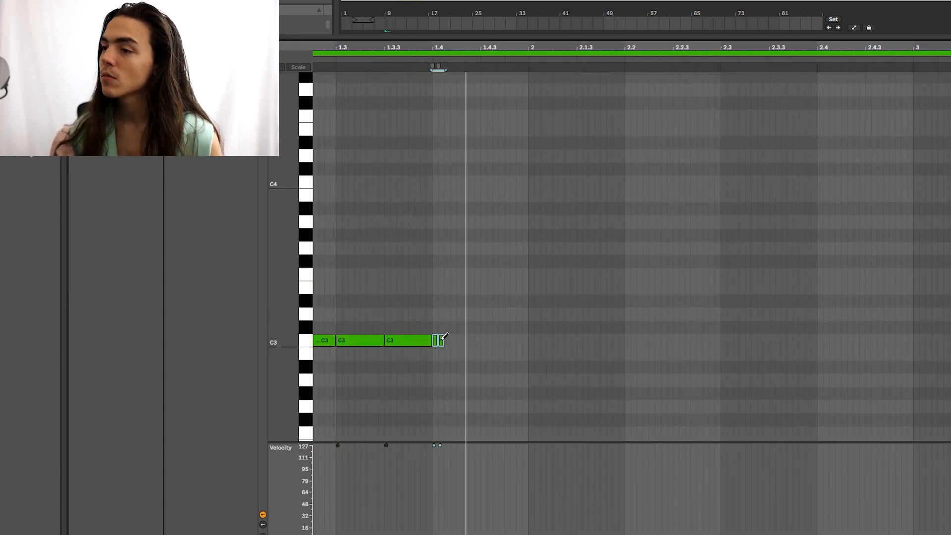
{"action": "left_click", "coordinate": [489, 336]}
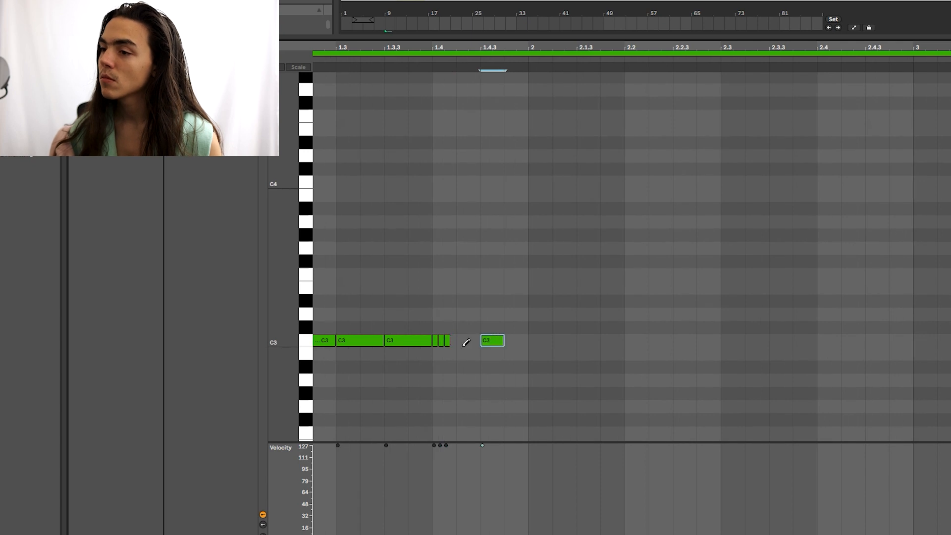
{"action": "scroll", "coordinate": [466, 335], "scroll_direction": "down", "scroll_amount": 3}
{"action": "key", "text": "b"}
{"action": "left_click", "coordinate": [495, 329]}
{"action": "left_click_drag", "start_coordinate": [482, 320], "coordinate": [125, 387]}
{"action": "key", "text": "ctrl+d"}
Step: Replace bar 2's closing roll with short notes and eighth-length C3 notes before bar 3
{"action": "left_click", "coordinate": [595, 311]}
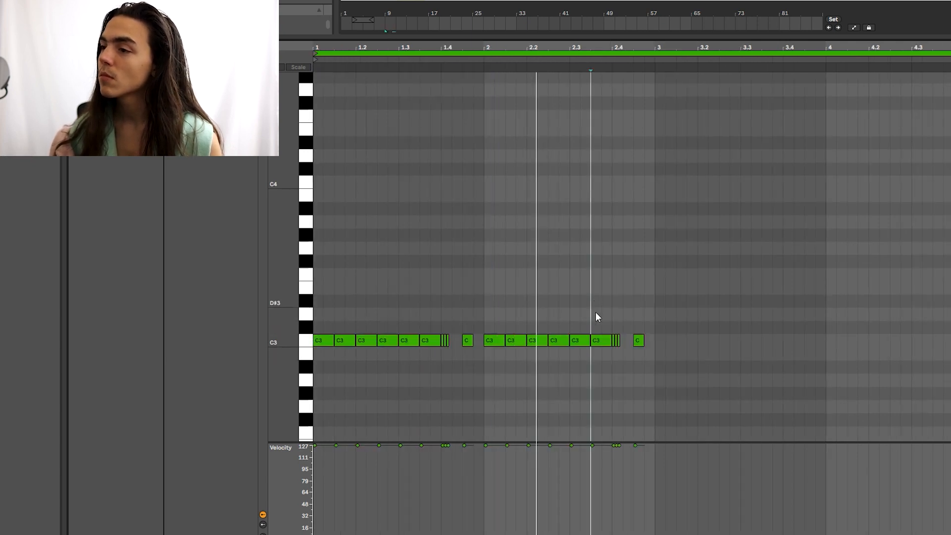
{"action": "left_click_drag", "start_coordinate": [615, 322], "coordinate": [677, 366]}
{"action": "key", "text": "Delete"}
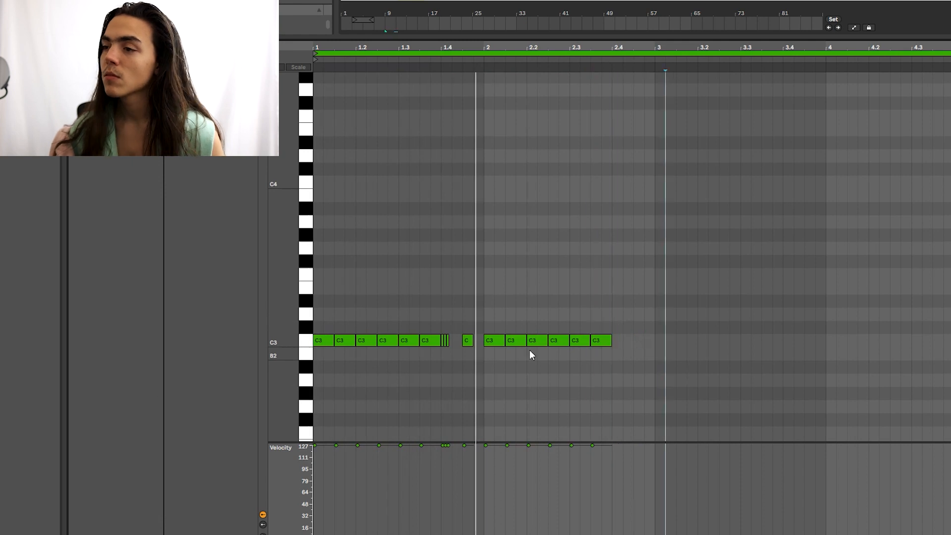
{"action": "left_click", "coordinate": [575, 341]}
{"action": "left_click", "coordinate": [576, 341]}
{"action": "left_click", "coordinate": [598, 339]}
{"action": "key", "text": "ctrl+2"}
{"action": "left_click_drag", "start_coordinate": [600, 338], "coordinate": [628, 338]}
{"action": "left_click", "coordinate": [643, 339]}
{"action": "key", "text": "b"}
{"action": "left_click", "coordinate": [613, 317]}
Step: Replace the short notes at 2.3 with a single eighth-length C3 note
{"action": "left_click", "coordinate": [715, 320]}
{"action": "left_click", "coordinate": [631, 306]}
{"action": "left_click", "coordinate": [551, 299]}
{"action": "key", "text": "b"}
{"action": "key", "text": "ctrl+1"}
{"action": "key", "text": "ctrl+1"}
{"action": "left_click", "coordinate": [574, 340]}
{"action": "left_click", "coordinate": [574, 340]}
{"action": "left_click", "coordinate": [584, 339]}
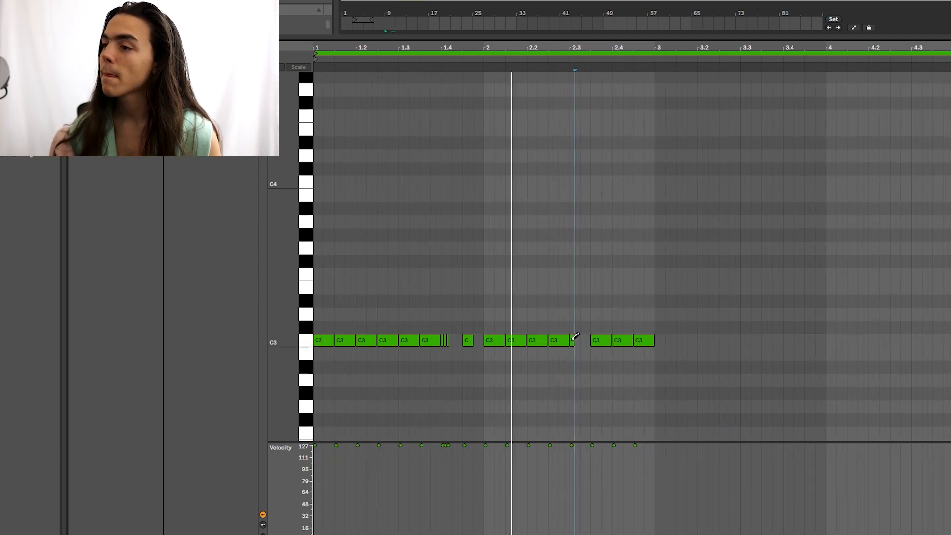
{"action": "left_click", "coordinate": [574, 340]}
{"action": "key", "text": "ctrl+2"}
{"action": "key", "text": "ctrl+2"}
{"action": "left_click", "coordinate": [585, 339]}
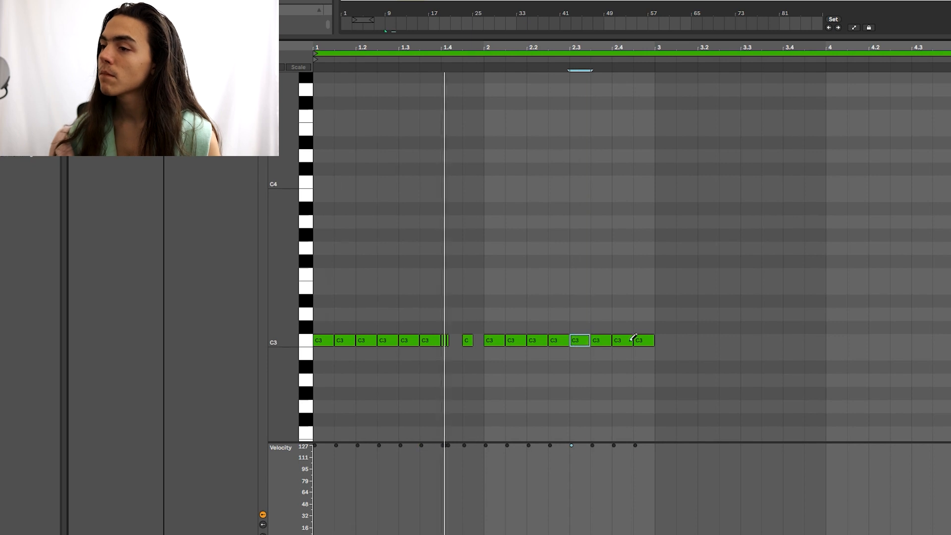
{"action": "scroll", "coordinate": [639, 339], "scroll_direction": "up", "scroll_amount": 3}
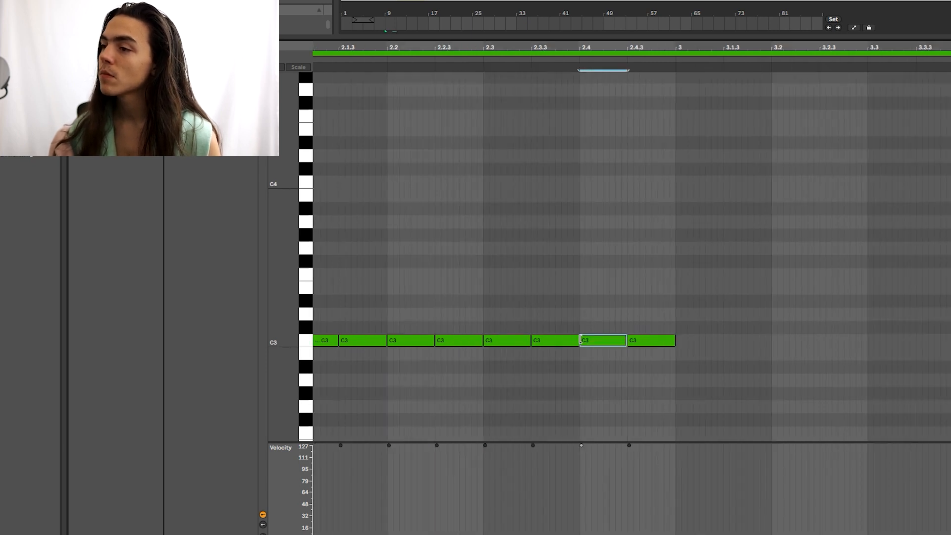
{"action": "key", "text": "b"}
Step: Delete the C3 note at 2.4.3 and duplicate the three short roll notes after it
{"action": "double_click", "coordinate": [649, 340]}
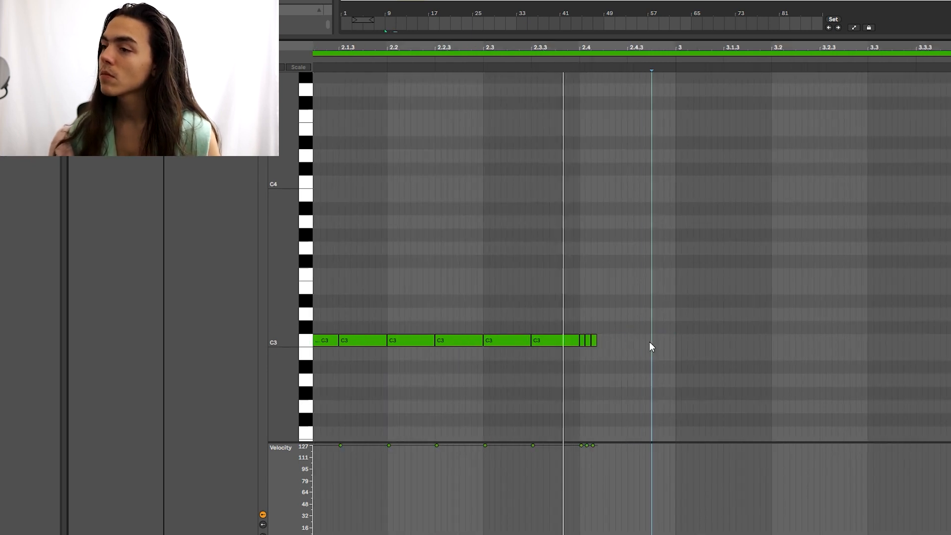
{"action": "key", "text": "space"}
{"action": "mouse_move", "coordinate": [649, 340]}
{"action": "left_mouse_down"}
{"action": "mouse_move", "coordinate": [573, 346]}
{"action": "mouse_move", "coordinate": [584, 350]}
{"action": "left_mouse_up"}
{"action": "key", "text": "ctrl+2"}
{"action": "key", "text": "ctrl+2"}
{"action": "key", "text": "space"}
{"action": "key", "text": "ctrl+d"}
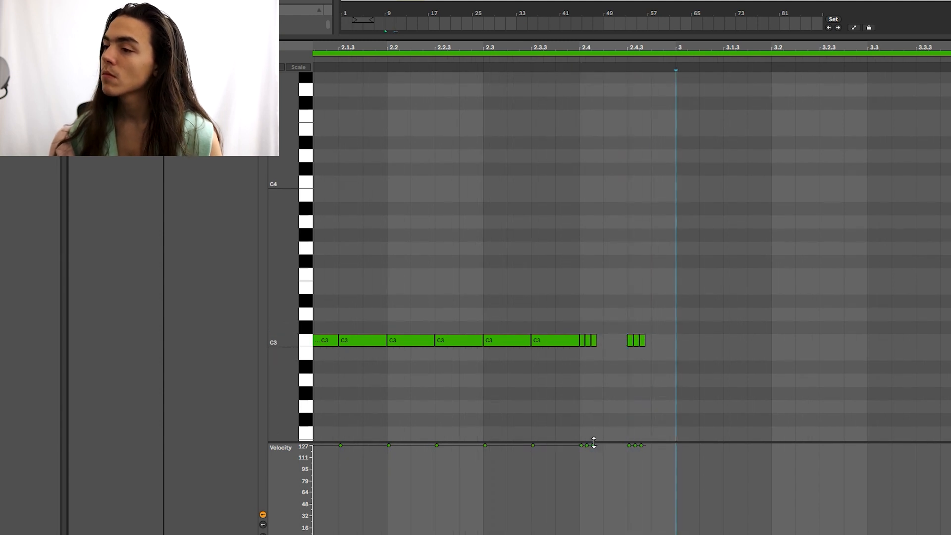
{"action": "key", "text": "space"}
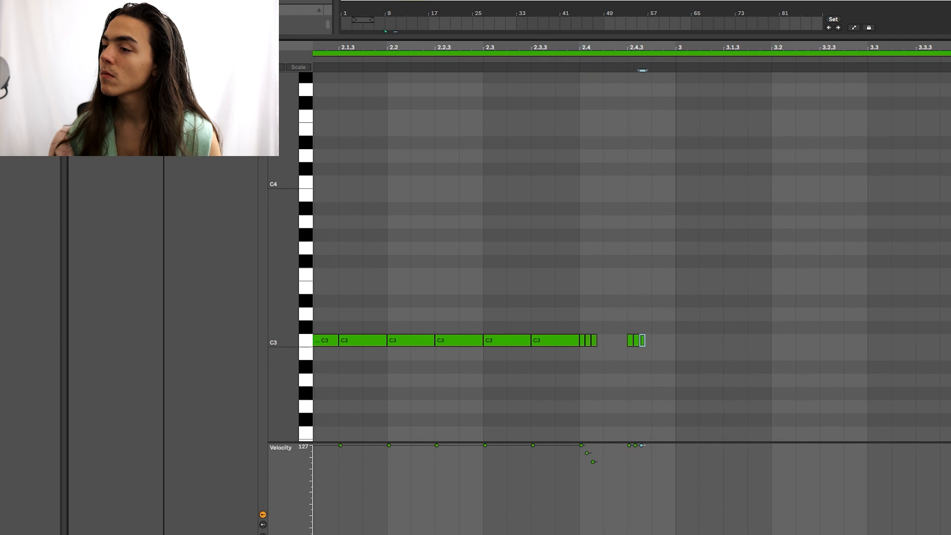
Step: Transpose the six roll notes down in pitch and play back the result
{"action": "left_click", "coordinate": [636, 450]}
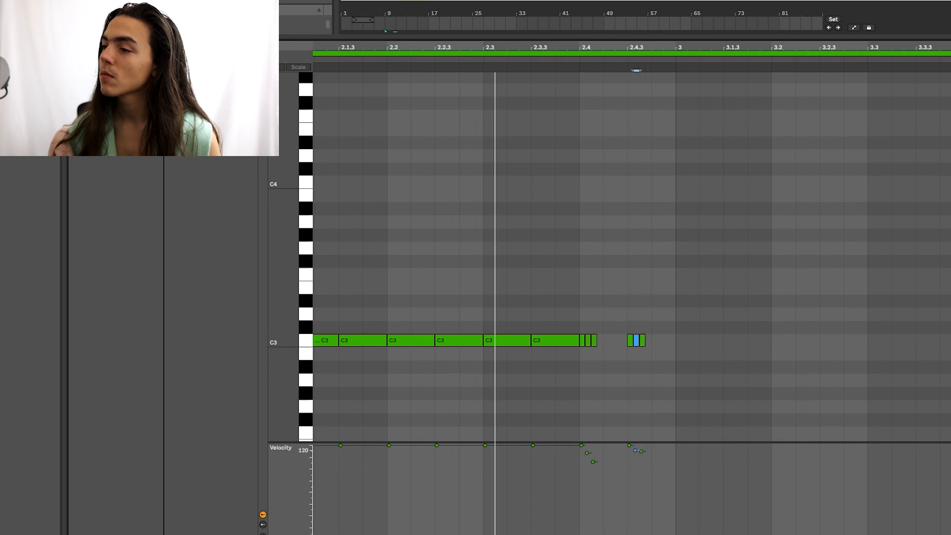
{"action": "left_click_drag", "start_coordinate": [671, 302], "coordinate": [585, 361]}
{"action": "key", "text": "Down"}
{"action": "key", "text": "Down"}
{"action": "key", "text": "Down"}
{"action": "key", "text": "Down"}
{"action": "key", "text": "Down"}
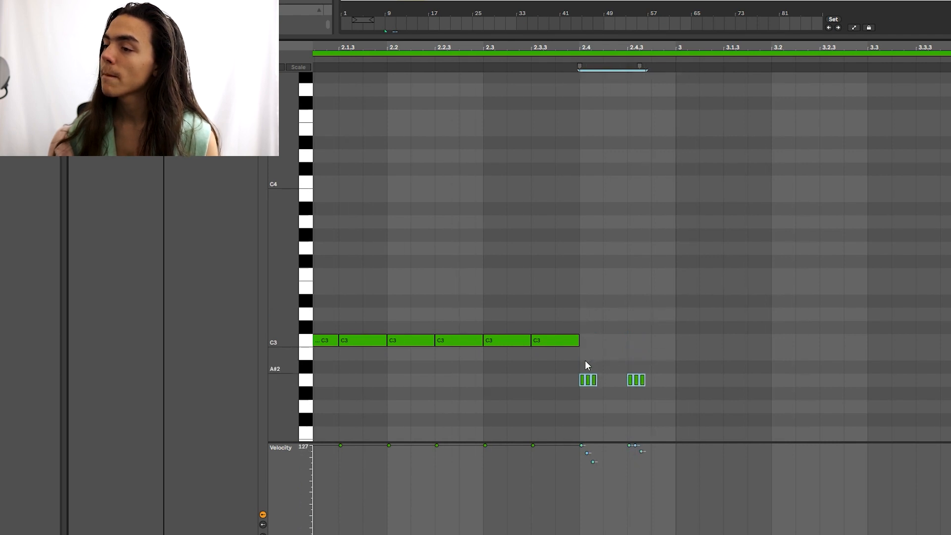
{"action": "left_click", "coordinate": [577, 290]}
{"action": "key", "text": "space"}
{"action": "scroll", "coordinate": [649, 276], "scroll_direction": "down", "scroll_amount": 3}
{"action": "left_click", "coordinate": [656, 275]}
{"action": "key", "text": "space"}
{"action": "key", "text": "space"}
Step: Try the fourth hi-hat at velocity 101, undo it, and set the second note to 108
{"action": "left_click_drag", "start_coordinate": [378, 446], "coordinate": [379, 472]}
{"action": "key", "text": "space"}
{"action": "key", "text": "space"}
{"action": "key", "text": "ctrl+z"}
{"action": "key", "text": "space"}
{"action": "key", "text": "space"}
{"action": "key", "text": "space"}
{"action": "key", "text": "space"}
{"action": "left_click", "coordinate": [407, 293]}
{"action": "key", "text": "space"}
{"action": "key", "text": "space"}
{"action": "left_click", "coordinate": [385, 289]}
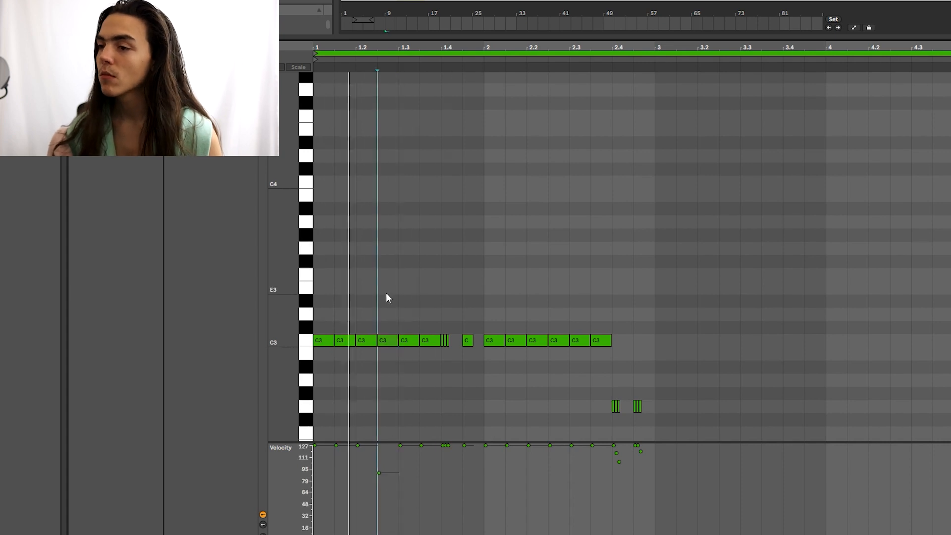
{"action": "left_click", "coordinate": [337, 446]}
{"action": "left_click_drag", "start_coordinate": [337, 483], "coordinate": [337, 460]}
{"action": "key", "text": "space"}
{"action": "key", "text": "space"}
{"action": "key", "text": "space"}
{"action": "key", "text": "space"}
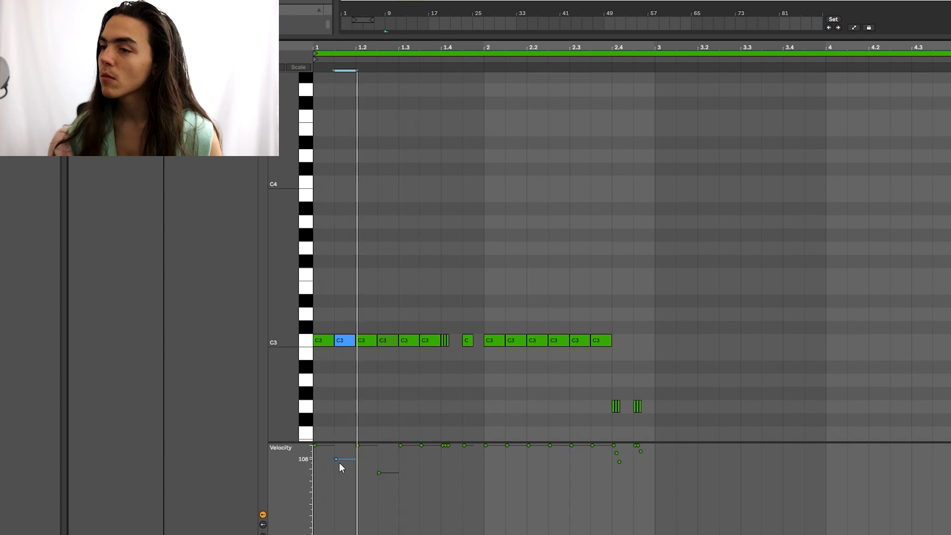
{"action": "key", "text": "space"}
{"action": "key", "text": "space"}
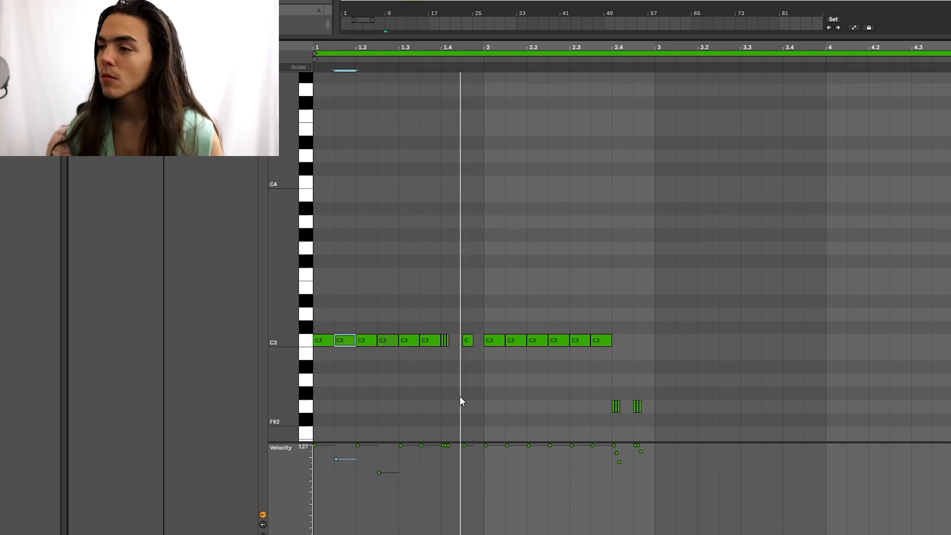
{"action": "key", "text": "space"}
{"action": "key", "text": "space"}
Step: Lower the velocity of the second small roll note and audition it
{"action": "left_click", "coordinate": [447, 446]}
{"action": "key", "text": "space"}
{"action": "key", "text": "space"}
{"action": "left_click_drag", "start_coordinate": [446, 445], "coordinate": [447, 453]}
{"action": "left_click", "coordinate": [456, 299]}
{"action": "left_click", "coordinate": [478, 402]}
{"action": "left_click", "coordinate": [556, 309]}
{"action": "left_click", "coordinate": [498, 311]}
{"action": "key", "text": "space"}
Step: Replace bar 2 with a fresh copy of bar 1's hi-hats, removing the notes near 2.4
{"action": "left_click_drag", "start_coordinate": [489, 316], "coordinate": [678, 370]}
{"action": "key", "text": "Delete"}
{"action": "left_click", "coordinate": [498, 312]}
{"action": "left_click_drag", "start_coordinate": [484, 311], "coordinate": [317, 381]}
{"action": "key", "text": "ctrl+d"}
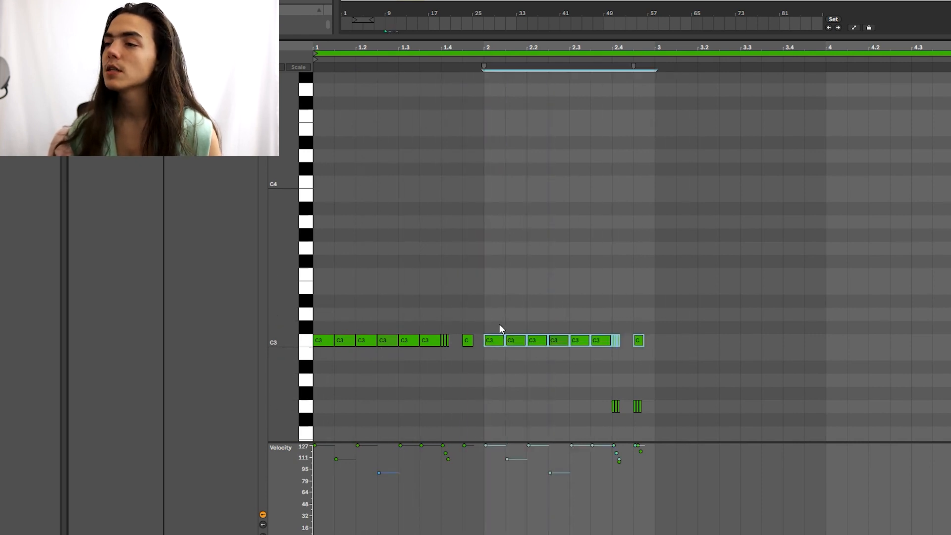
{"action": "left_click", "coordinate": [689, 335]}
{"action": "left_click_drag", "start_coordinate": [612, 362], "coordinate": [611, 357]}
{"action": "key", "text": "Delete"}
{"action": "left_click", "coordinate": [614, 355]}
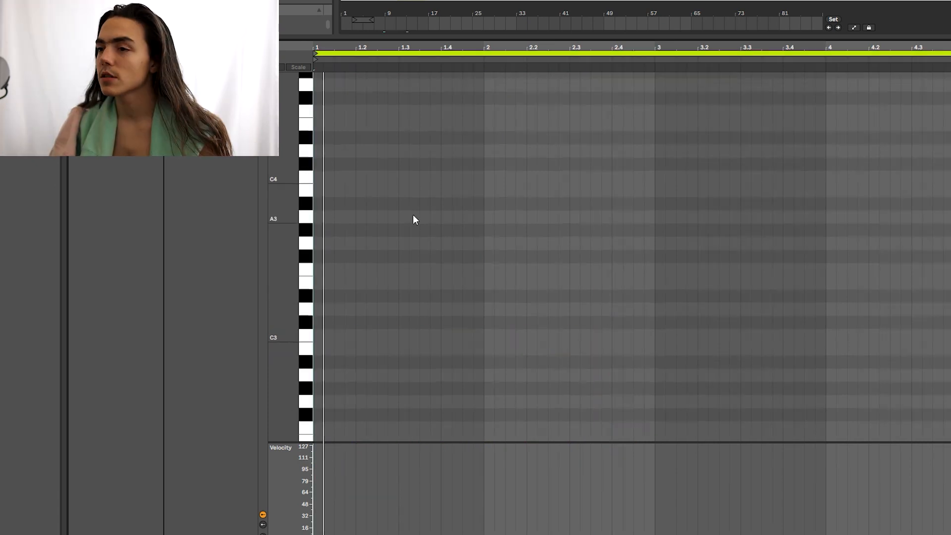
Step: Add a C3 snare hit at 2.1 in the new clip, removing a misplaced C#3 note
{"action": "left_click", "coordinate": [515, 334]}
{"action": "left_click", "coordinate": [691, 323]}
{"action": "left_click", "coordinate": [691, 323]}
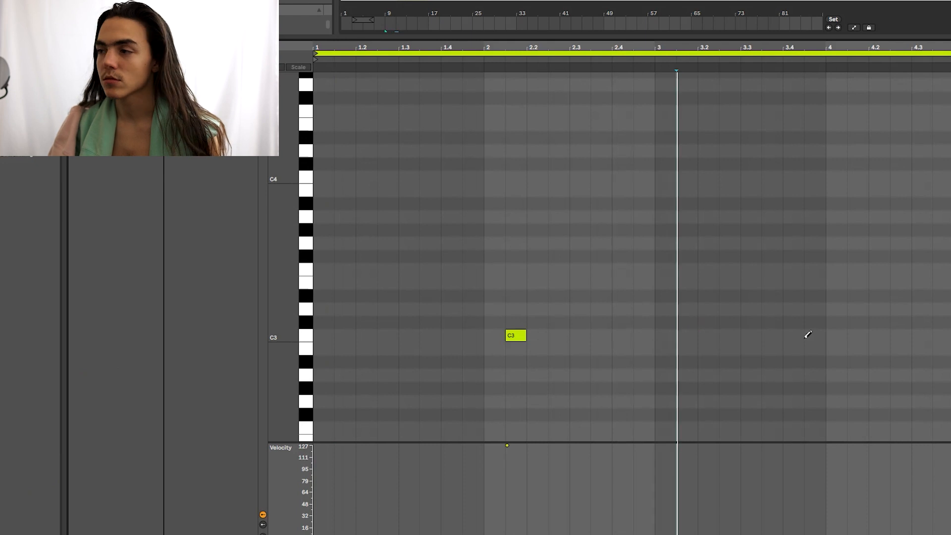
Step: Add a C3 snare note near beat 3.4 and select the lime snare clip
{"action": "left_click", "coordinate": [808, 335]}
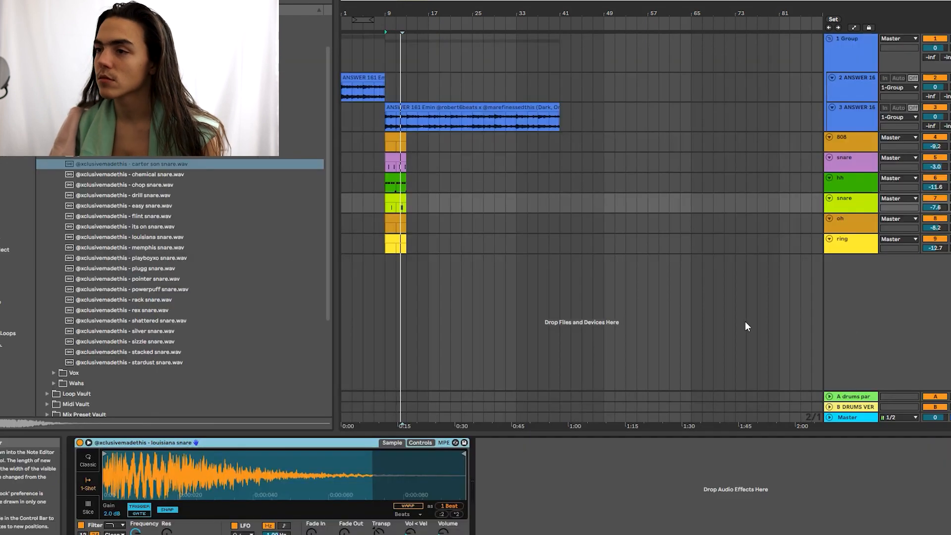
{"action": "left_click", "coordinate": [402, 198]}
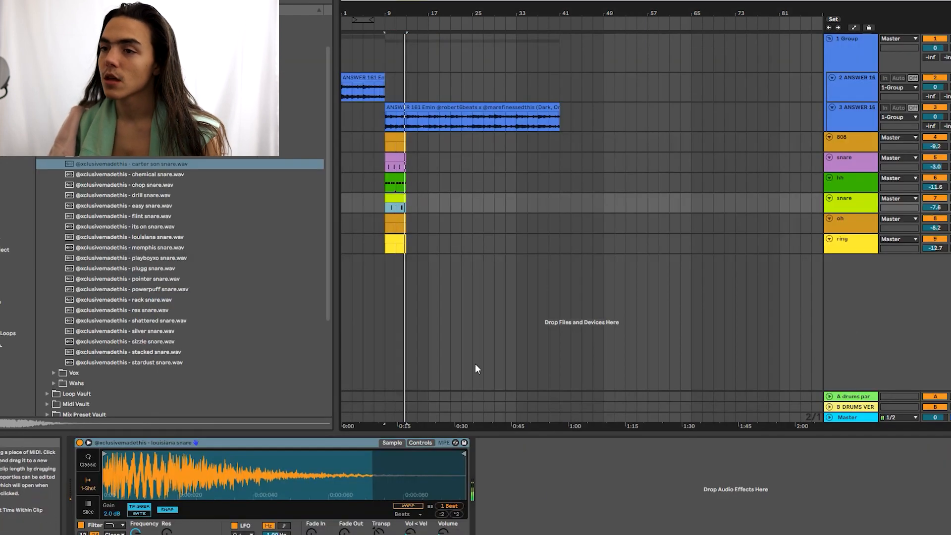
{"action": "left_click", "coordinate": [534, 480]}
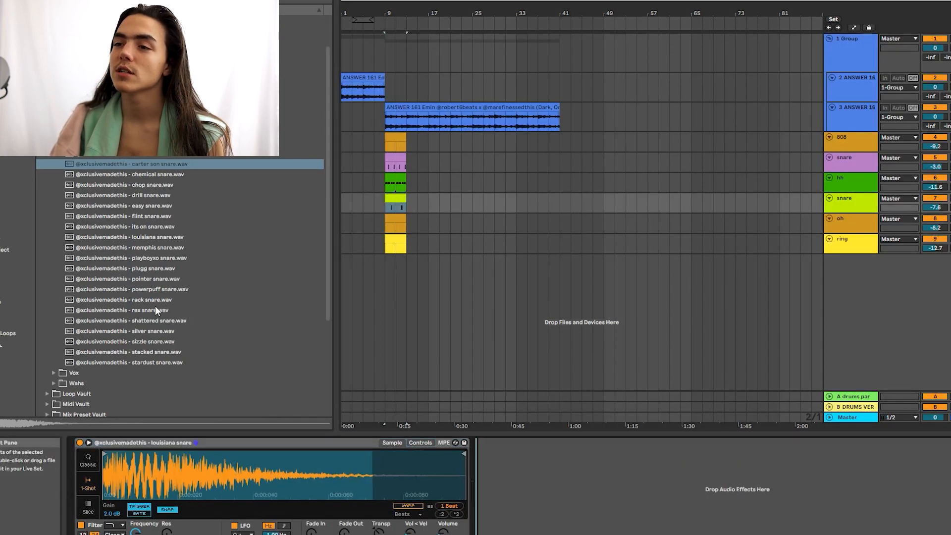
Step: Load 'rack snare.wav' into the snare's Simpler in 1-Shot mode
{"action": "double_click", "coordinate": [159, 299]}
{"action": "left_click", "coordinate": [91, 484]}
{"action": "right_click", "coordinate": [223, 480]}
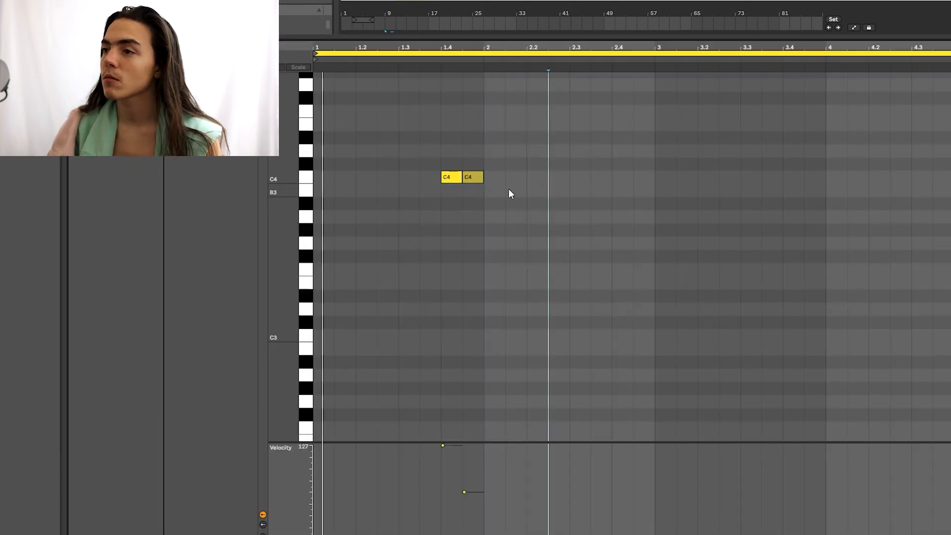
{"action": "double_click", "coordinate": [494, 177]}
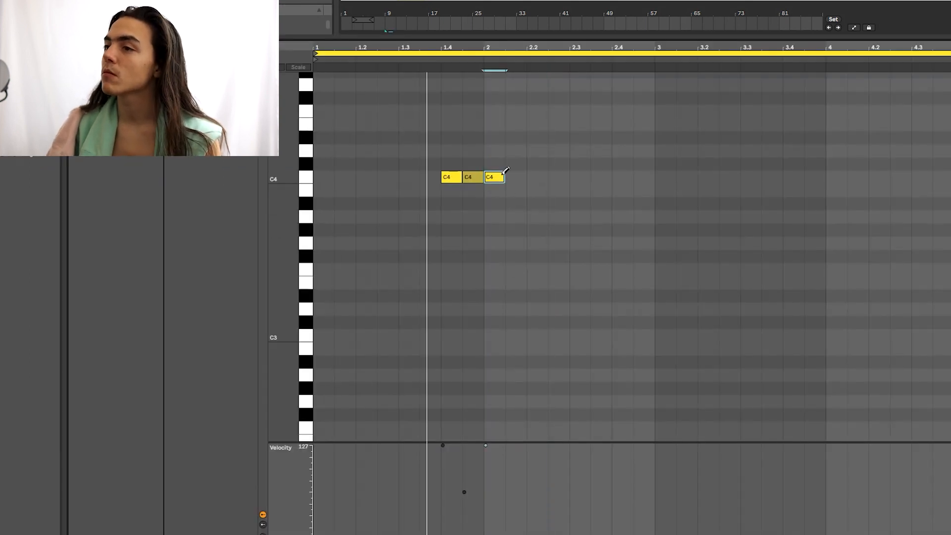
Step: Lower the velocities of the three C4 notes in the ring clip together
{"action": "left_click_drag", "start_coordinate": [503, 174], "coordinate": [525, 177]}
{"action": "scroll", "coordinate": [533, 167], "scroll_direction": "down", "scroll_amount": 1}
{"action": "scroll", "coordinate": [533, 167], "scroll_direction": "down", "scroll_amount": 1}
{"action": "left_click", "coordinate": [533, 275]}
{"action": "left_click_drag", "start_coordinate": [438, 145], "coordinate": [505, 164]}
{"action": "left_click_drag", "start_coordinate": [489, 441], "coordinate": [432, 526]}
{"action": "left_click_drag", "start_coordinate": [486, 499], "coordinate": [486, 497]}
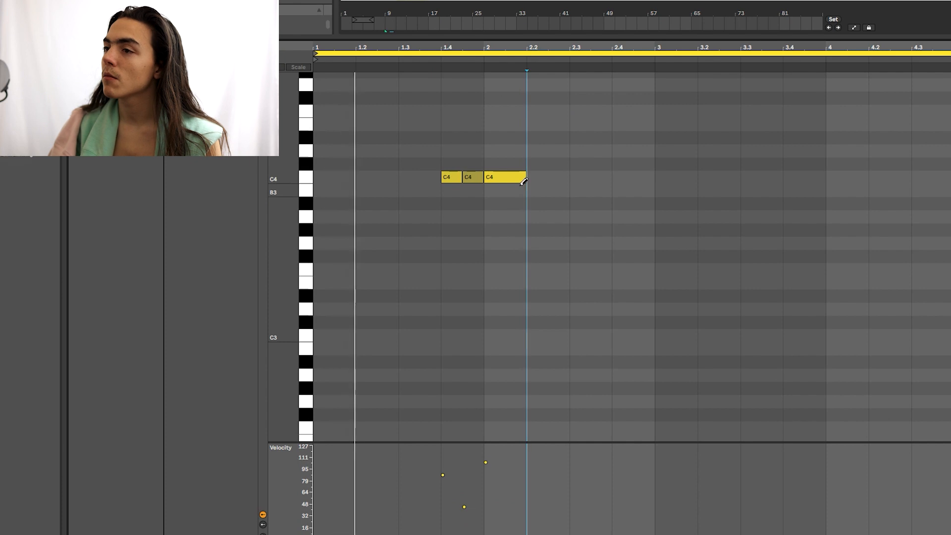
Step: Halve the third C4 note, add three more through beat 2.3, and give the sixth a low velocity
{"action": "left_click_drag", "start_coordinate": [525, 177], "coordinate": [513, 176]}
{"action": "left_click", "coordinate": [517, 176]}
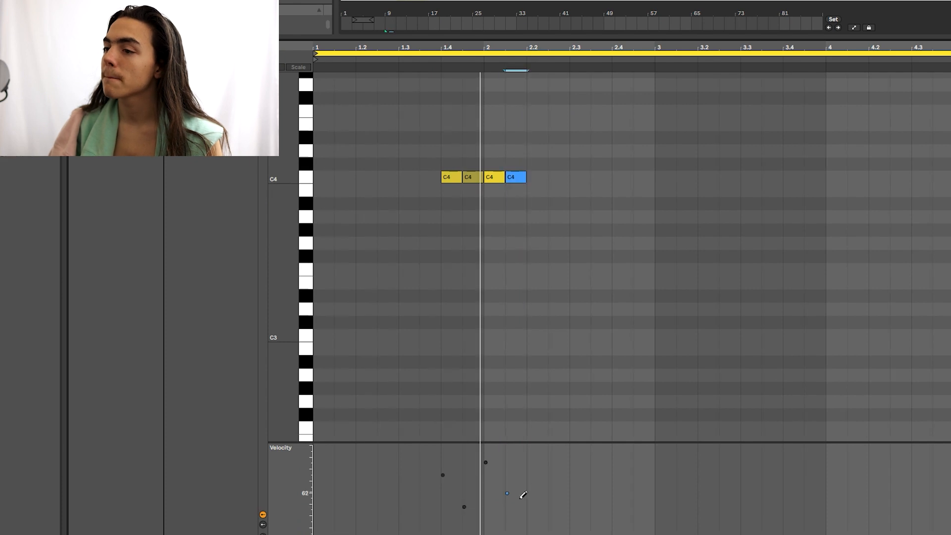
{"action": "left_click", "coordinate": [541, 177]}
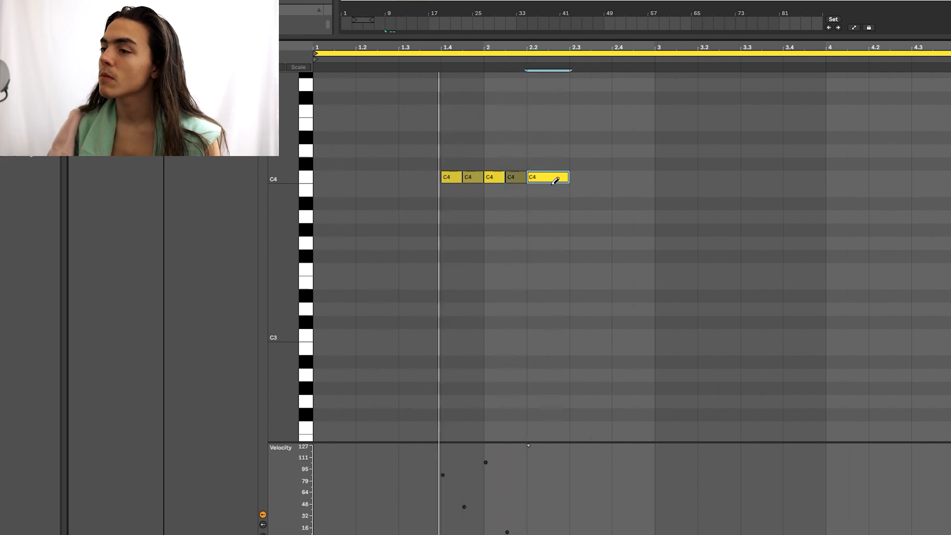
{"action": "key", "text": "ctrl+1"}
{"action": "left_click", "coordinate": [555, 178]}
{"action": "left_click", "coordinate": [556, 177]}
{"action": "left_click", "coordinate": [554, 533]}
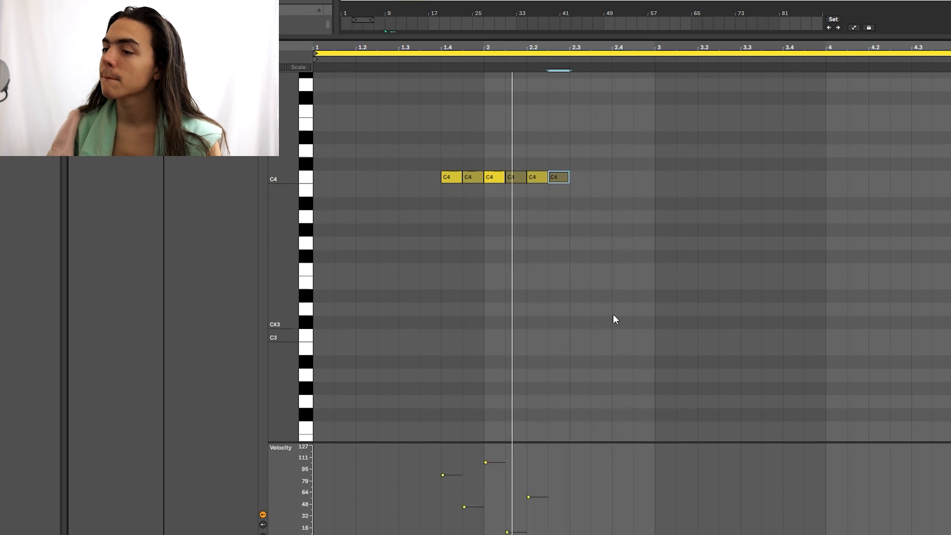
{"action": "left_click", "coordinate": [590, 164]}
{"action": "scroll", "coordinate": [619, 156], "scroll_direction": "down", "scroll_amount": 1}
{"action": "left_click", "coordinate": [653, 148]}
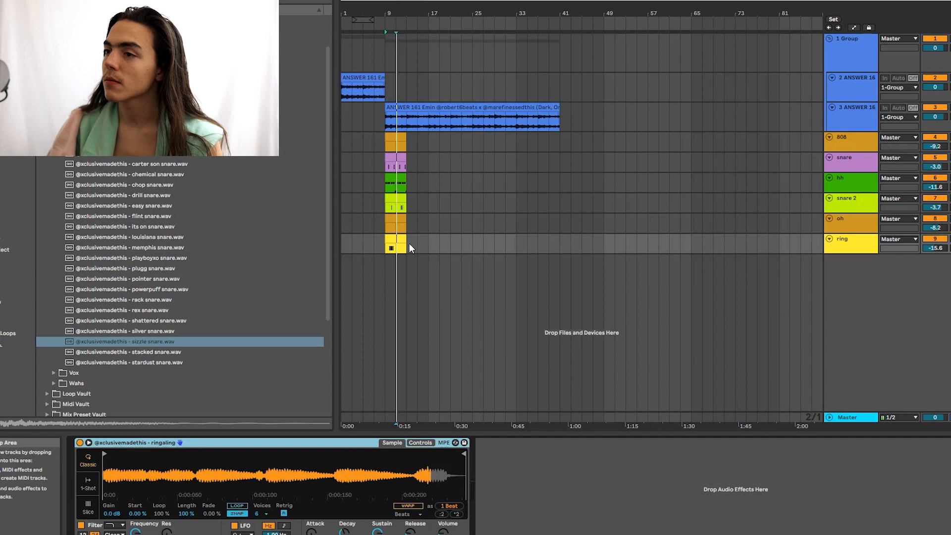
Step: Select the ring clip, then deselect the newly added C3 note
{"action": "left_click", "coordinate": [391, 239]}
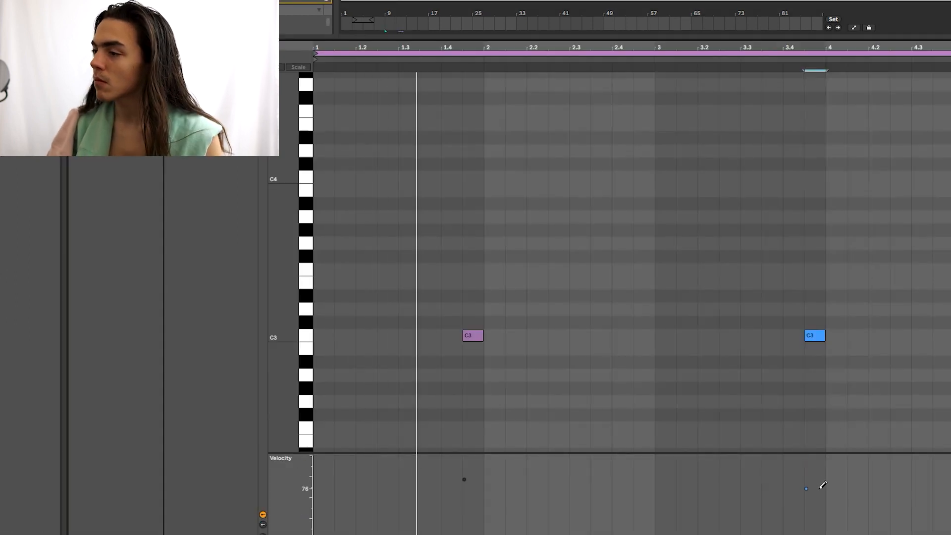
{"action": "left_click", "coordinate": [816, 483]}
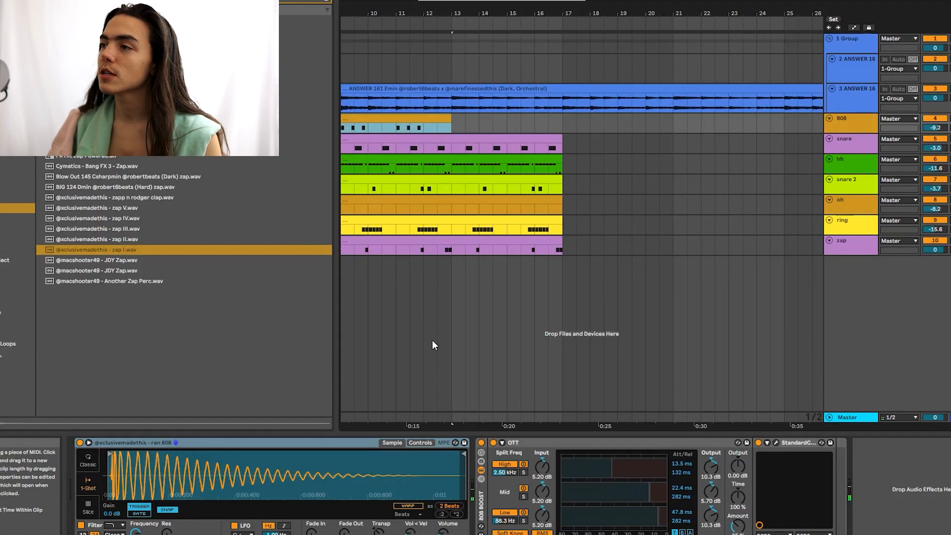
Step: Raise the 808 track to -3.0 dB and add an F3 note at beat 4.2 in its clip
{"action": "left_click_drag", "start_coordinate": [936, 128], "coordinate": [936, 114]}
{"action": "key", "text": "space"}
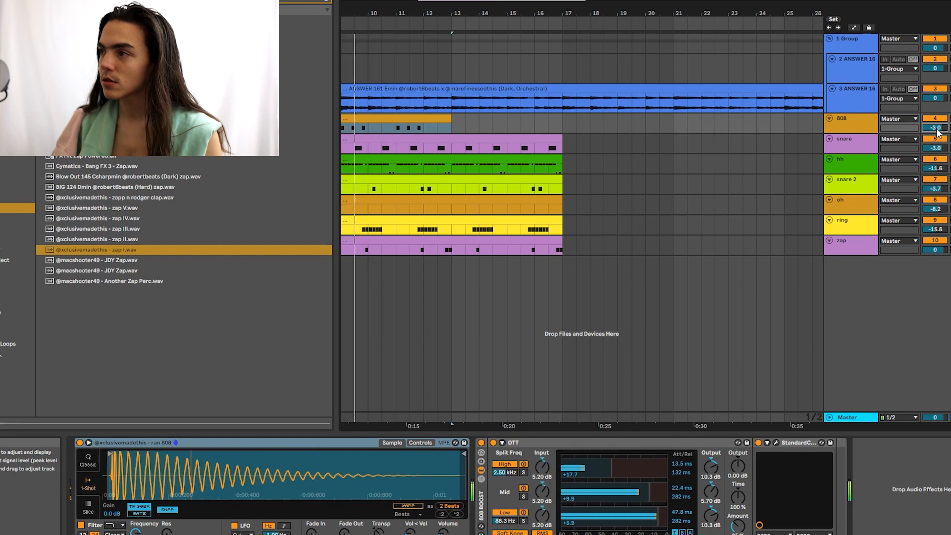
{"action": "left_click", "coordinate": [436, 124]}
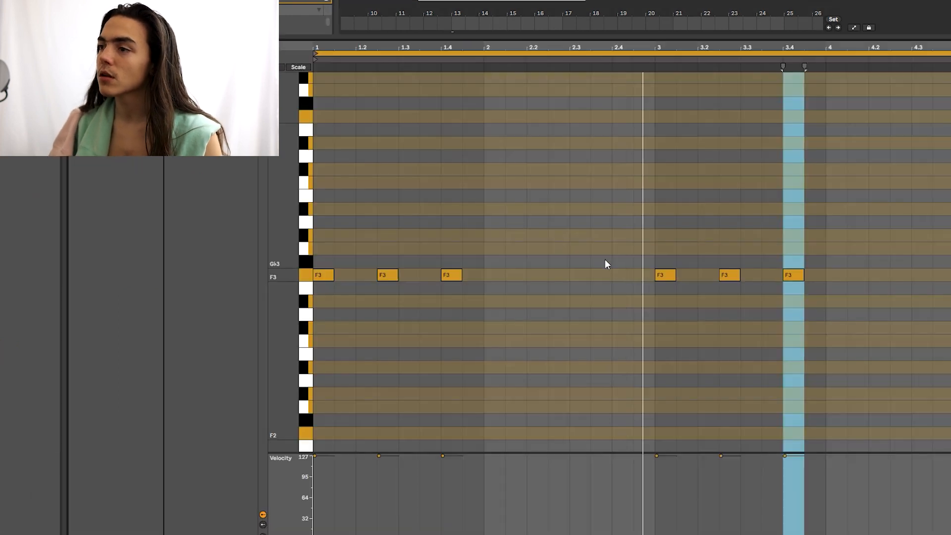
{"action": "left_click", "coordinate": [899, 273]}
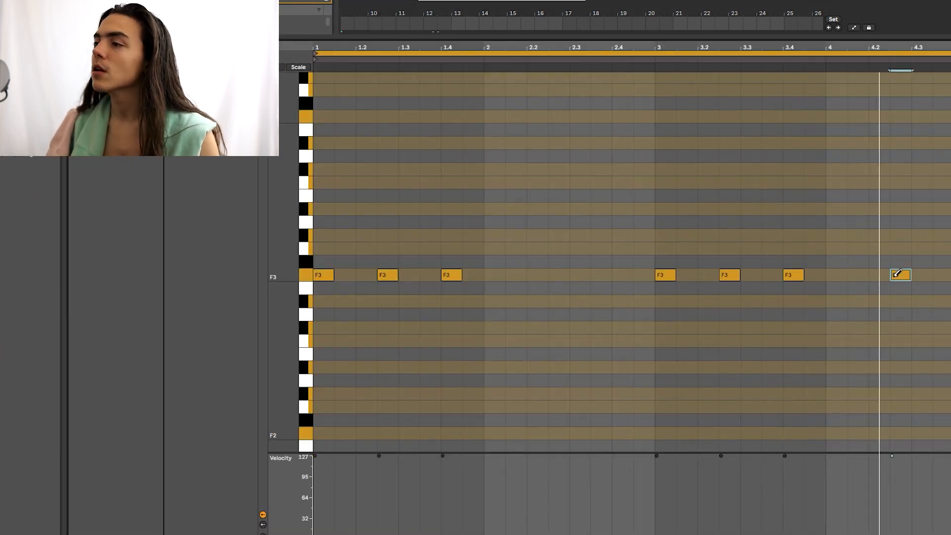
{"action": "left_click", "coordinate": [883, 274]}
{"action": "left_click", "coordinate": [661, 227]}
{"action": "key", "text": "space"}
{"action": "key", "text": "space"}
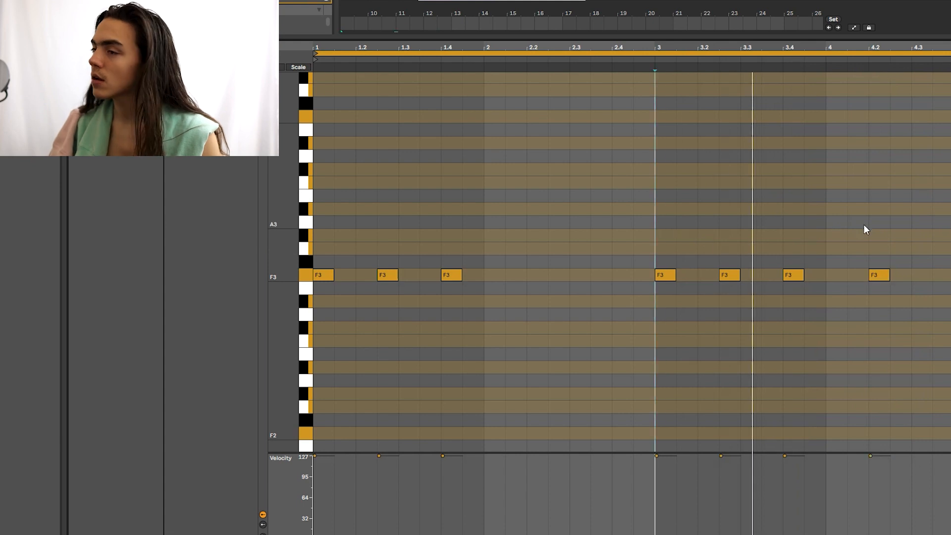
Step: Duplicate the 808 clip into bars 13–17 and open the copy's notes
{"action": "key", "text": "shift+Tab"}
{"action": "scroll", "coordinate": [445, 120], "scroll_direction": "down", "scroll_amount": 4}
{"action": "left_click", "coordinate": [434, 117]}
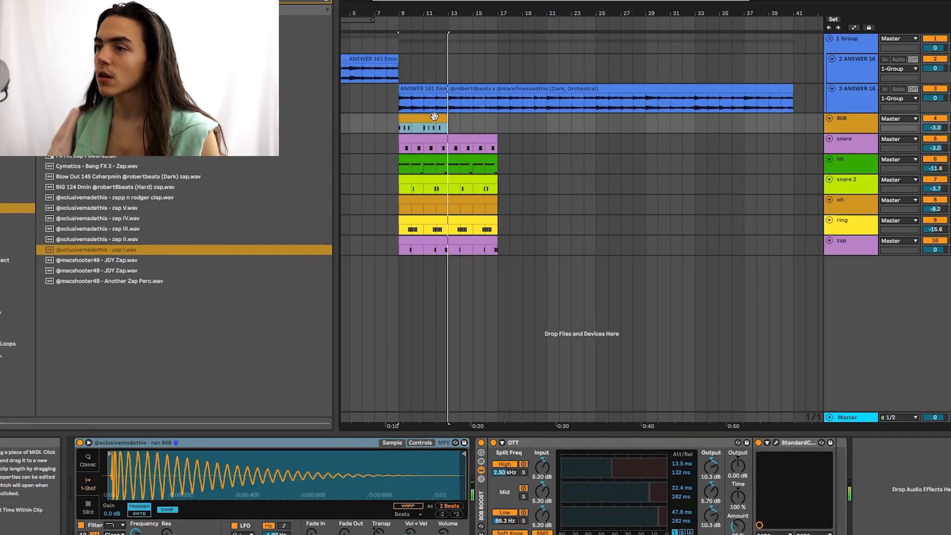
{"action": "key", "text": "ctrl+d"}
{"action": "double_click", "coordinate": [471, 125]}
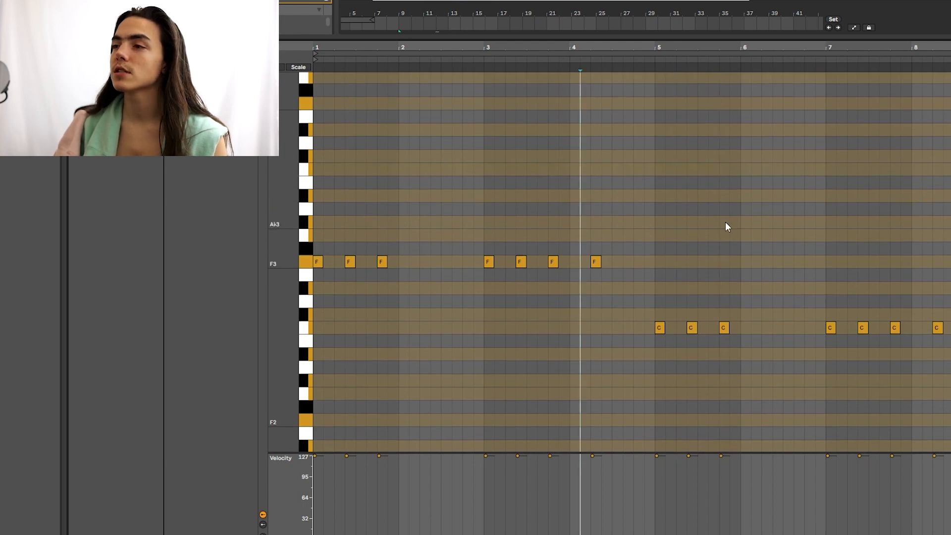
Step: Audition the duplicated 808 pattern from several different playback start points
{"action": "left_click", "coordinate": [707, 237]}
{"action": "scroll", "coordinate": [689, 237], "scroll_direction": "up", "scroll_amount": 2}
{"action": "left_click", "coordinate": [526, 213]}
{"action": "key", "text": "space"}
{"action": "key", "text": "space"}
{"action": "scroll", "coordinate": [639, 255], "scroll_direction": "up", "scroll_amount": 2}
{"action": "left_click", "coordinate": [645, 259]}
{"action": "scroll", "coordinate": [614, 255], "scroll_direction": "down", "scroll_amount": 3}
{"action": "scroll", "coordinate": [613, 258], "scroll_direction": "up", "scroll_amount": 2}
{"action": "left_click", "coordinate": [633, 257]}
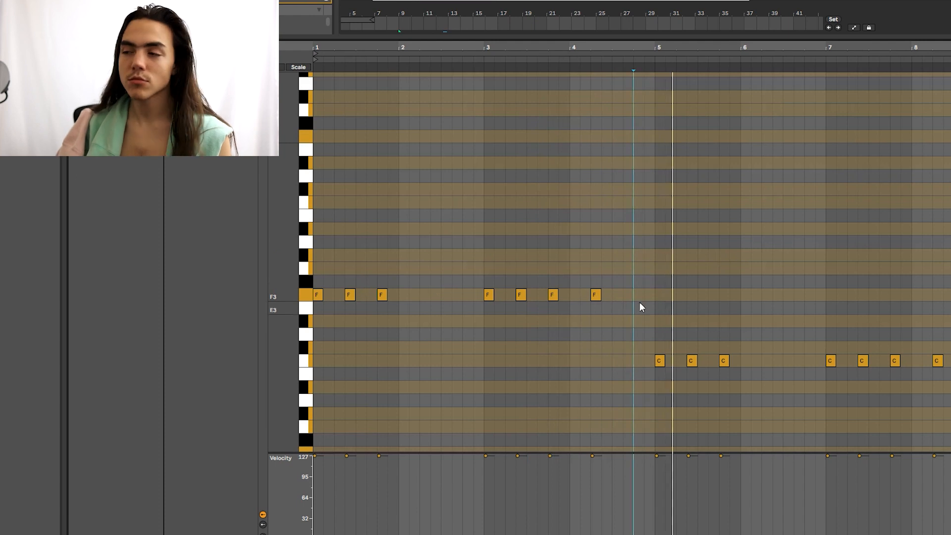
{"action": "scroll", "coordinate": [644, 297], "scroll_direction": "down", "scroll_amount": 2}
{"action": "left_click", "coordinate": [717, 272]}
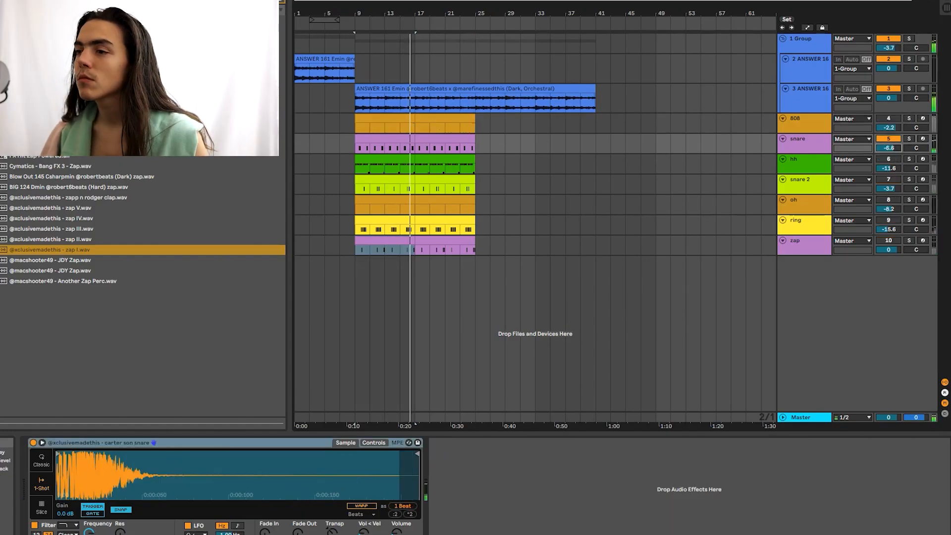
Step: Select the hh track to begin adjusting its volume and pan
{"action": "left_click", "coordinate": [888, 159]}
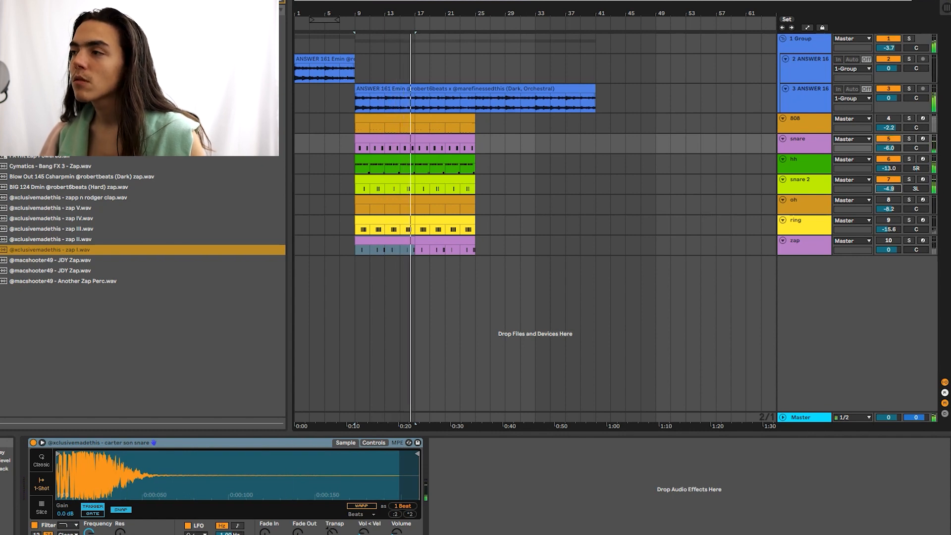
Step: Draw a C3 note at the start of the oh clip and duplicate it into a repeating rhythm
{"action": "double_click", "coordinate": [401, 199]}
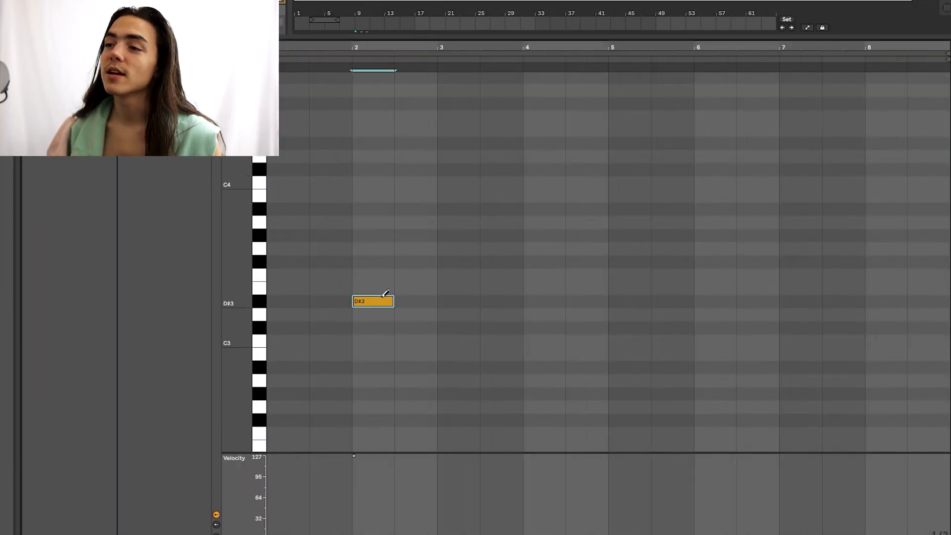
{"action": "left_click", "coordinate": [303, 338]}
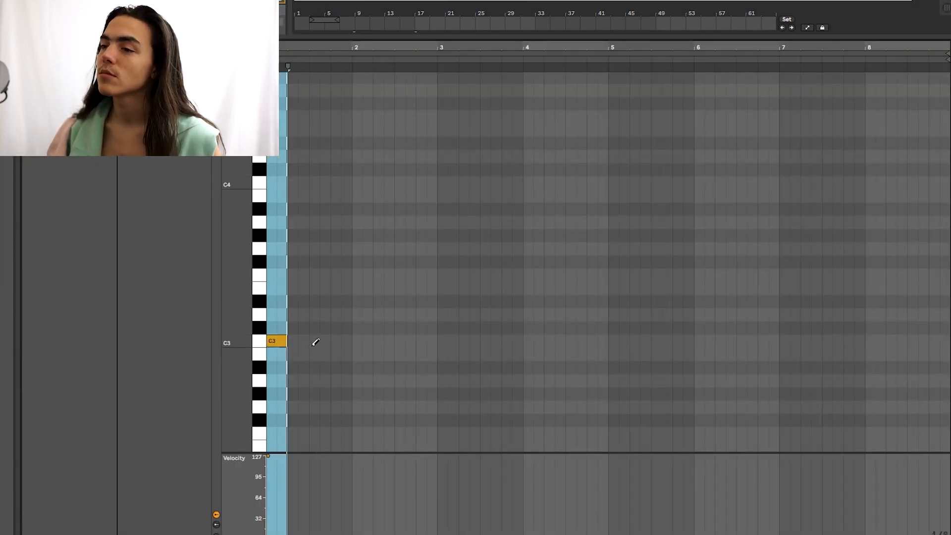
{"action": "key", "text": "ctrl+d"}
{"action": "mouse_move", "coordinate": [302, 339]}
{"action": "left_mouse_down"}
{"action": "mouse_move", "coordinate": [359, 348]}
{"action": "mouse_move", "coordinate": [347, 337]}
{"action": "mouse_move", "coordinate": [309, 340]}
{"action": "left_mouse_up"}
{"action": "key", "text": "ctrl+d"}
{"action": "key", "text": "b"}
{"action": "key", "text": "b"}
Step: Audition the open-hat pattern from several points up to bar 8
{"action": "left_click", "coordinate": [375, 325]}
{"action": "left_click", "coordinate": [446, 318]}
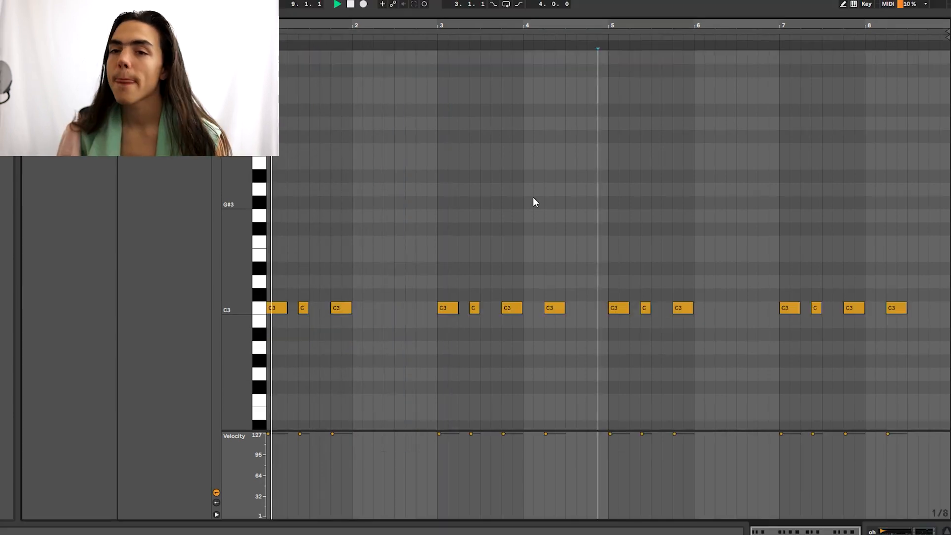
{"action": "scroll", "coordinate": [545, 196], "scroll_direction": "down", "scroll_amount": 3}
{"action": "left_click", "coordinate": [554, 175]}
{"action": "scroll", "coordinate": [550, 181], "scroll_direction": "up", "scroll_amount": 1}
{"action": "left_click", "coordinate": [503, 194]}
{"action": "left_click", "coordinate": [662, 201]}
{"action": "left_click", "coordinate": [757, 198]}
{"action": "scroll", "coordinate": [740, 194], "scroll_direction": "down", "scroll_amount": 1}
{"action": "left_click", "coordinate": [813, 188]}
{"action": "left_click", "coordinate": [757, 179]}
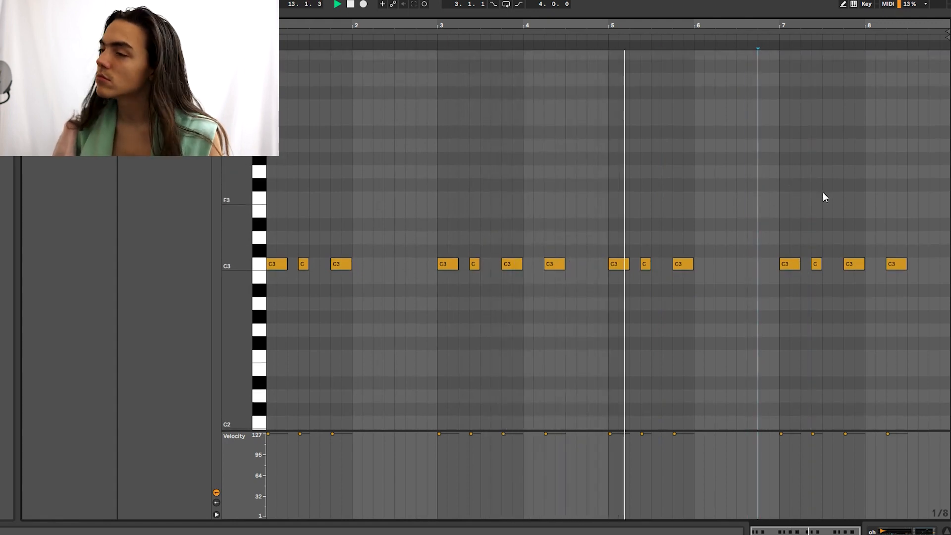
{"action": "left_click", "coordinate": [895, 203]}
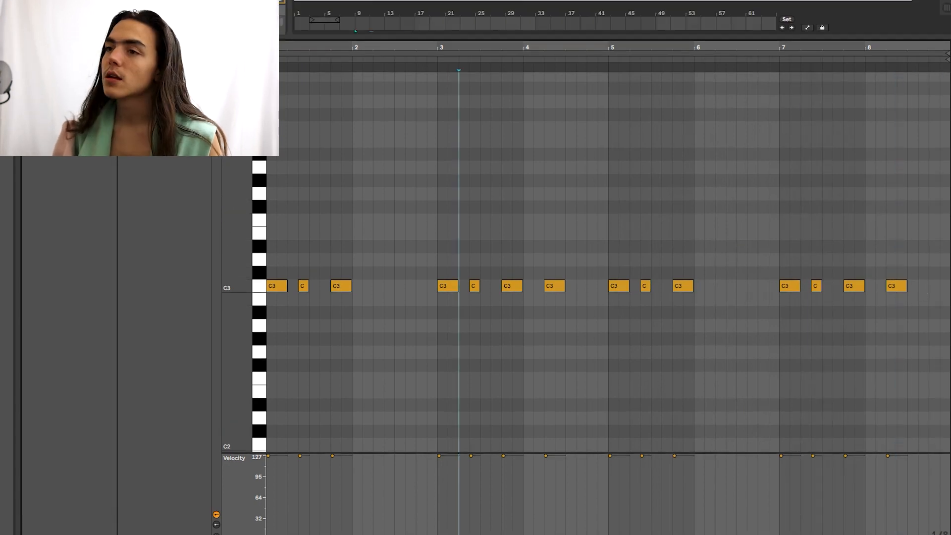
Step: Back in the arrangement, type -15 into the oh track's volume field
{"action": "key", "text": "shift+Tab"}
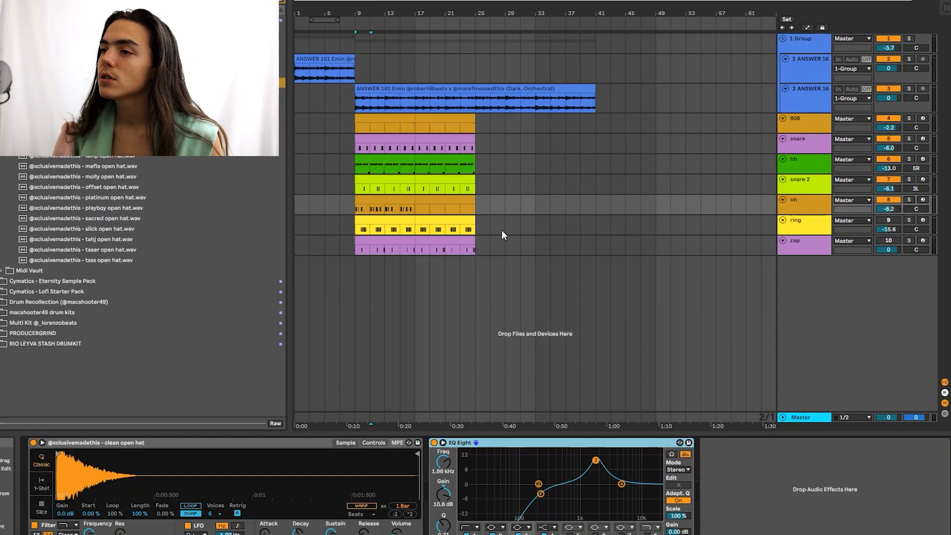
{"action": "left_click", "coordinate": [395, 199]}
{"action": "left_click", "coordinate": [895, 209]}
{"action": "type", "text": "-15"}
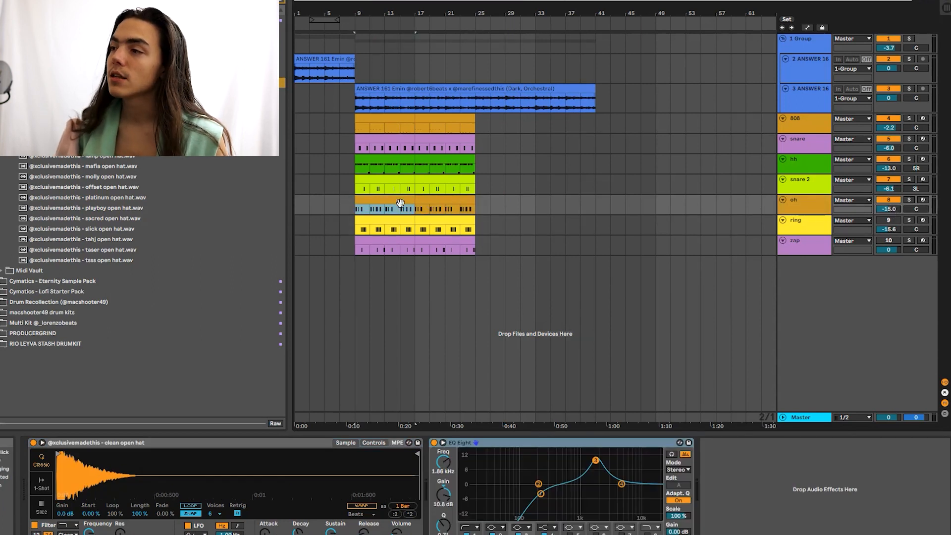
{"action": "left_click", "coordinate": [500, 212]}
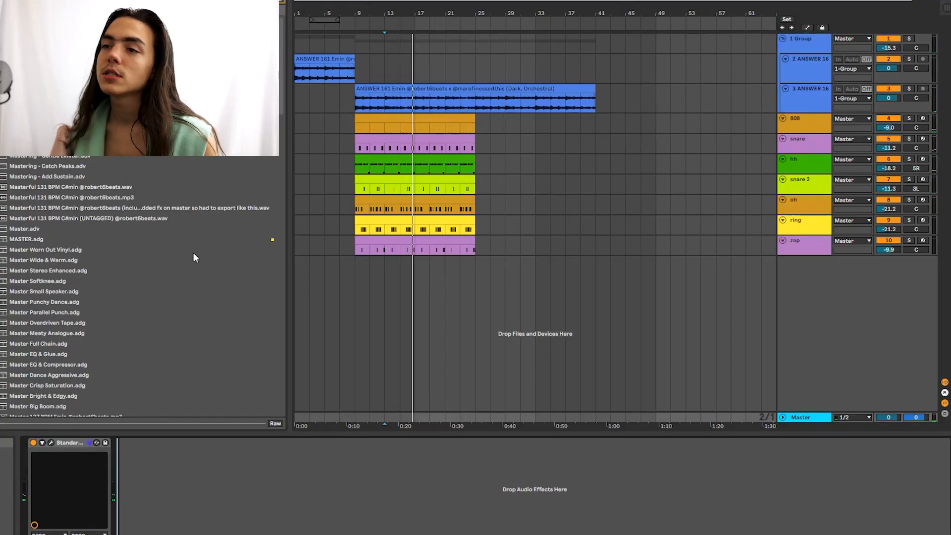
Step: Drag MASTER.adg from the browser onto the Master track's device area
{"action": "left_click_drag", "start_coordinate": [269, 240], "coordinate": [497, 487]}
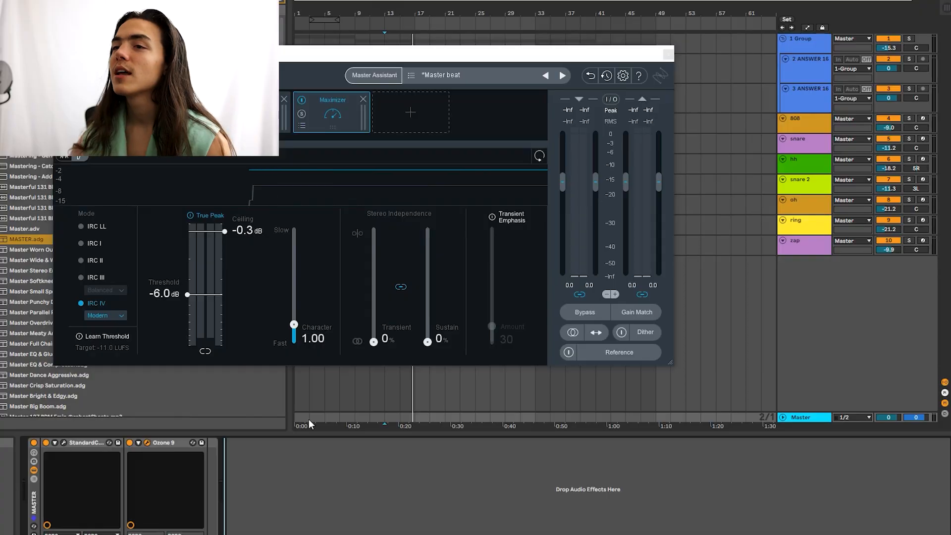
Step: Inspect Ozone 9's Dynamics compression bands, Exciter and Imager stereo width settings
{"action": "left_click", "coordinate": [94, 113]}
{"action": "left_click", "coordinate": [173, 113]}
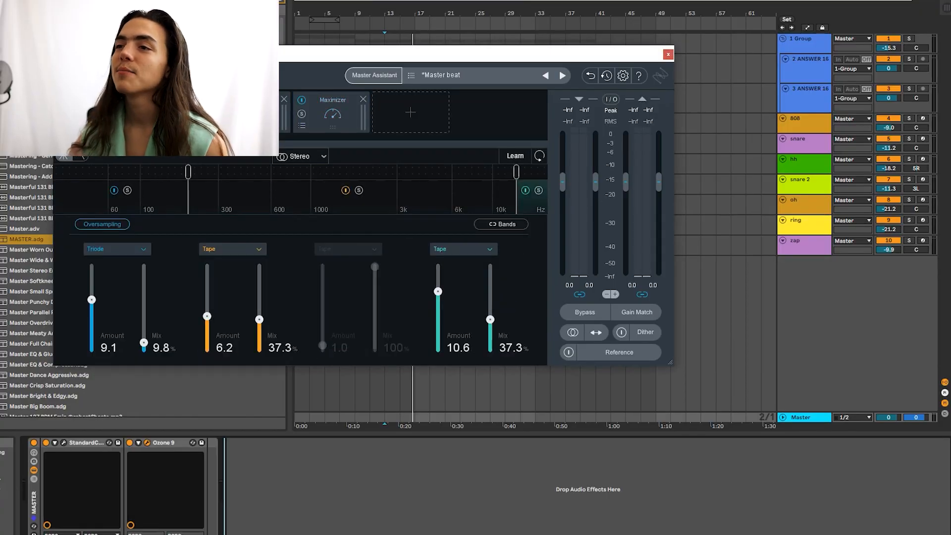
{"action": "left_click", "coordinate": [252, 113]}
{"action": "left_click", "coordinate": [94, 113]}
{"action": "left_click", "coordinate": [403, 507]}
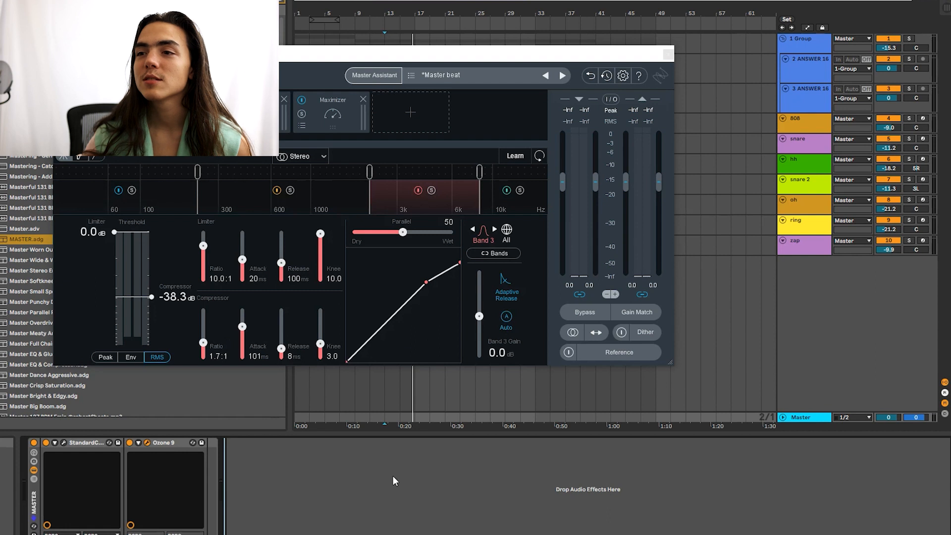
{"action": "left_click", "coordinate": [218, 205]}
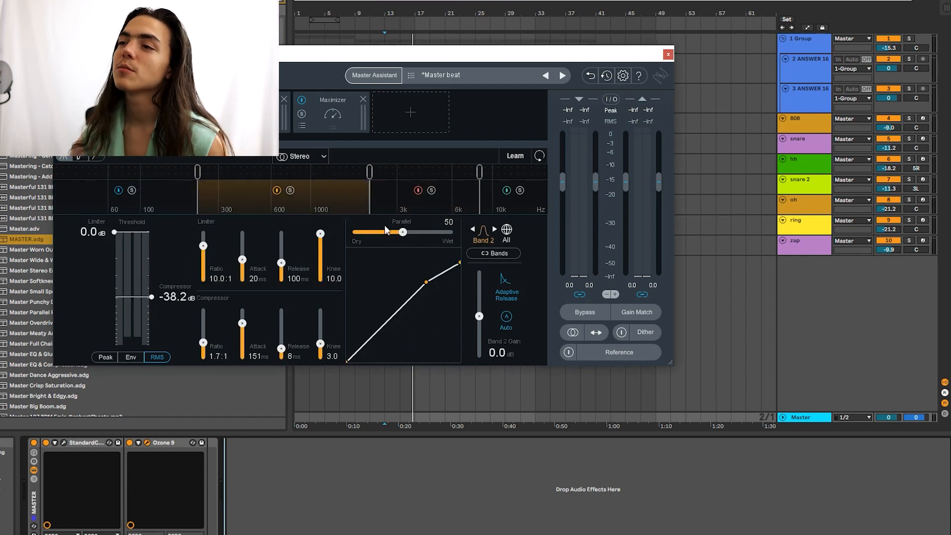
{"action": "left_click", "coordinate": [450, 203]}
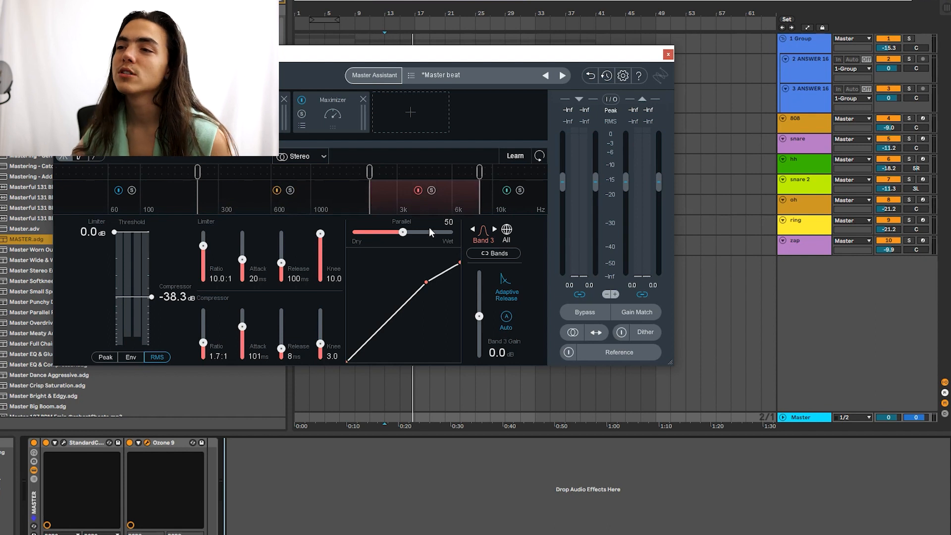
{"action": "left_click", "coordinate": [315, 207]}
{"action": "left_click", "coordinate": [156, 200]}
{"action": "left_click", "coordinate": [253, 114]}
{"action": "left_click", "coordinate": [257, 115]}
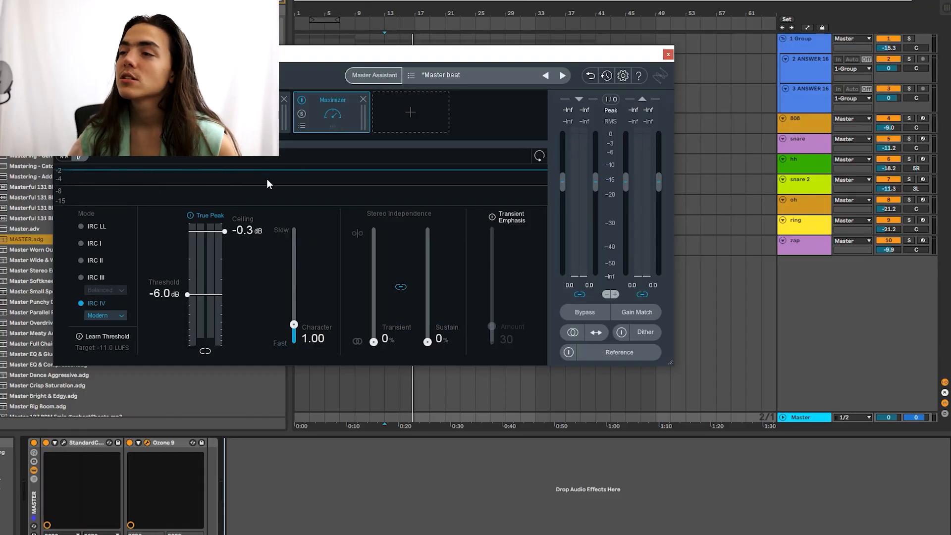
Step: Close Ozone 9, then open and close the StandardCLIP clipper settings
{"action": "left_click", "coordinate": [668, 54]}
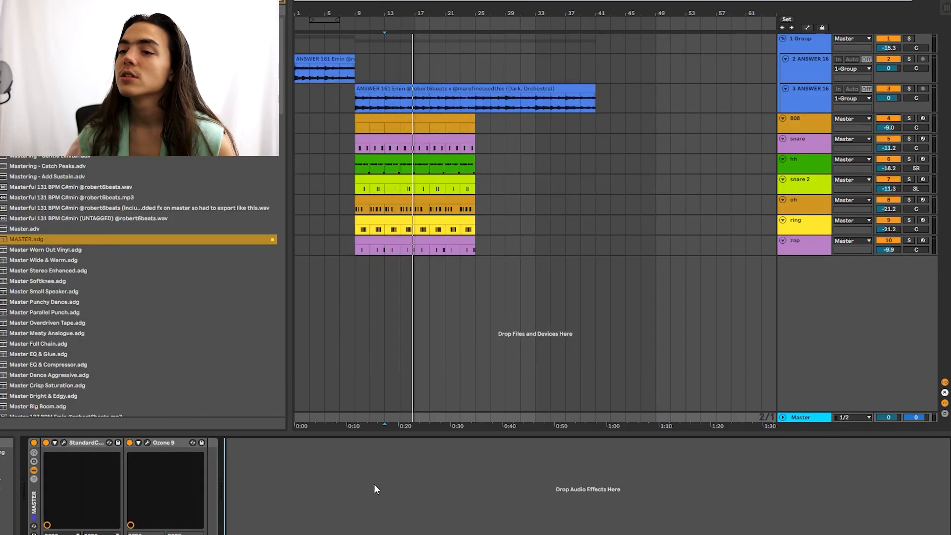
{"action": "left_click", "coordinate": [64, 443]}
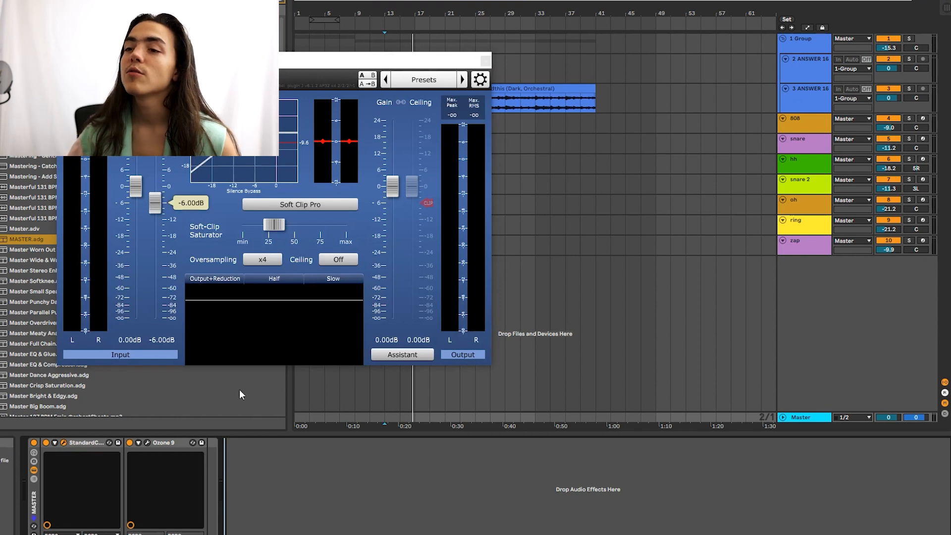
{"action": "left_click", "coordinate": [64, 442]}
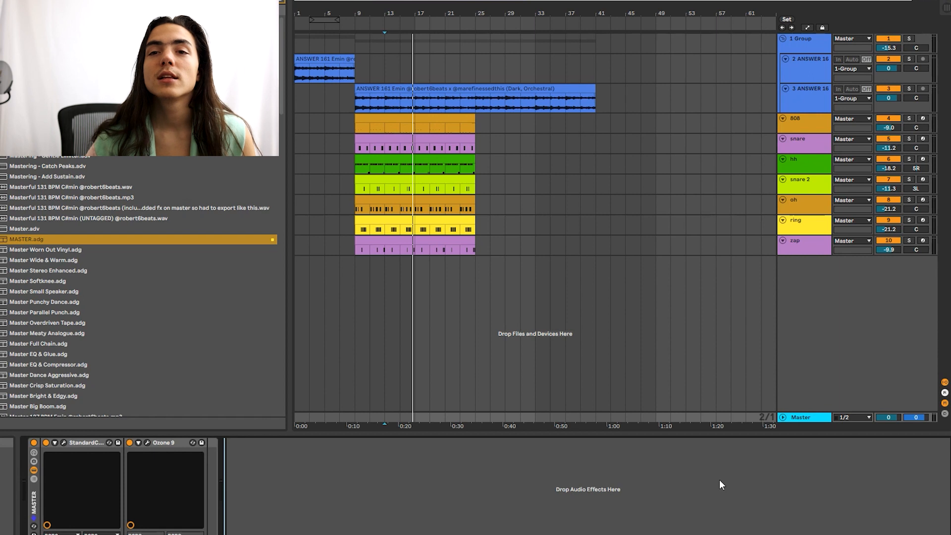
Step: Select the 808 and snare tracks, then select all tracks
{"action": "left_click", "coordinate": [818, 126]}
{"action": "key", "text": "ctrl+a"}
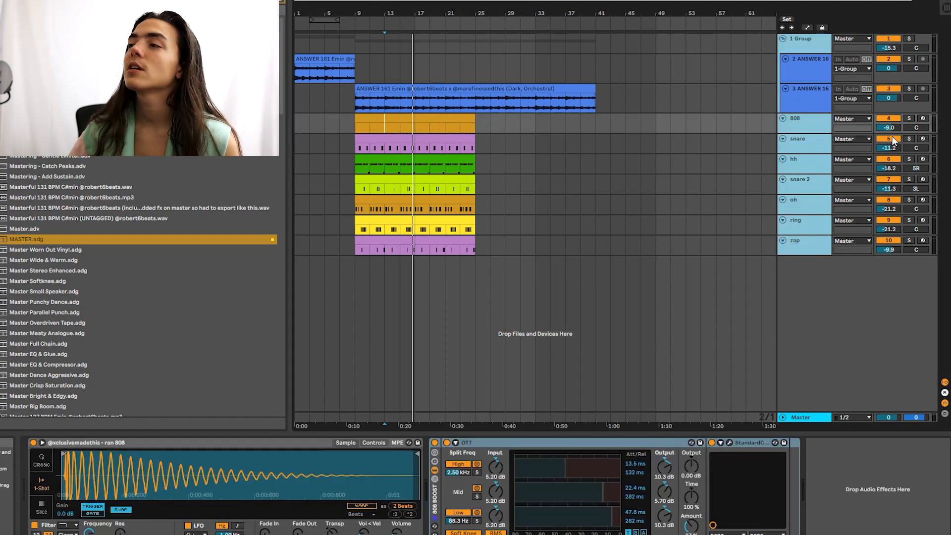
{"action": "left_click", "coordinate": [798, 130]}
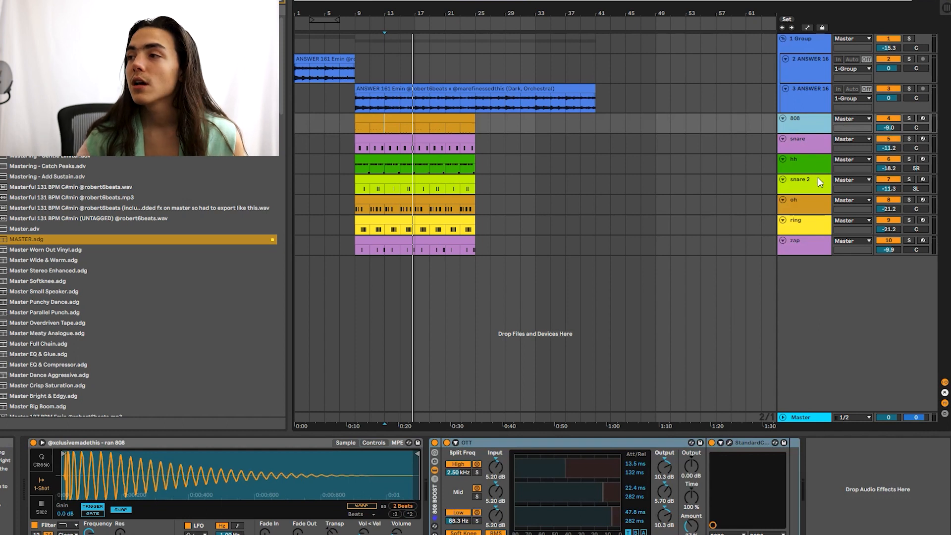
{"action": "left_click", "coordinate": [813, 138]}
{"action": "left_click", "coordinate": [809, 118]}
{"action": "key", "text": "ctrl+a"}
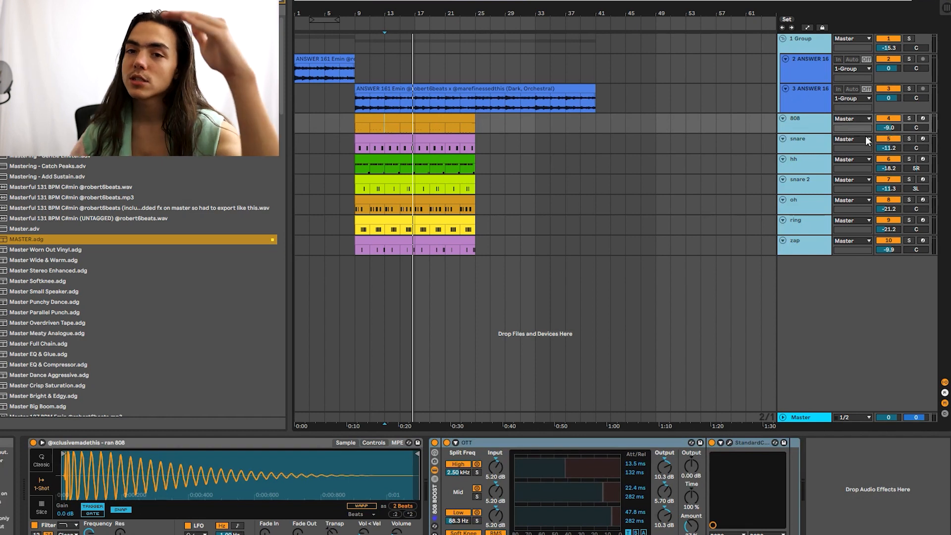
Step: Show the Master devices, play the beat from the 808 clip, and view the 808 track's chain
{"action": "left_click", "coordinate": [812, 419]}
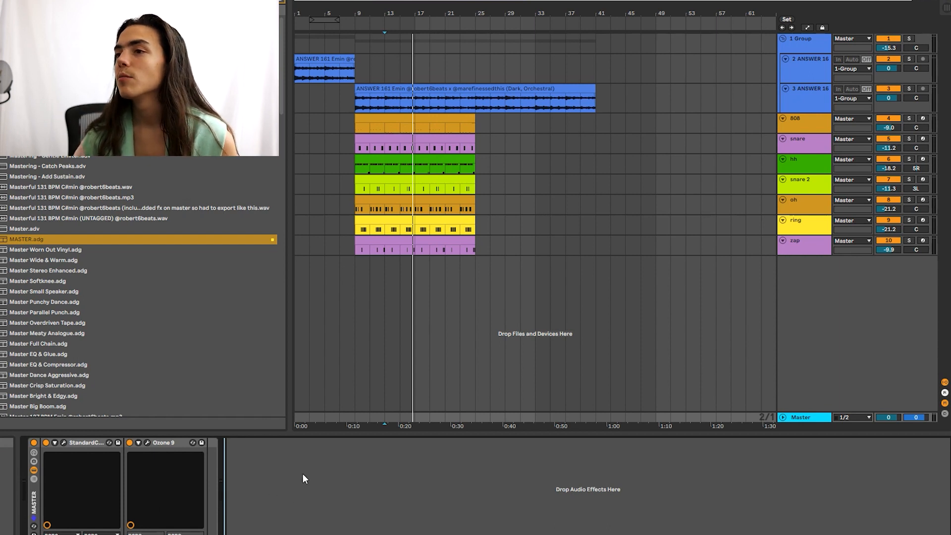
{"action": "left_click", "coordinate": [380, 117]}
{"action": "left_click", "coordinate": [809, 125]}
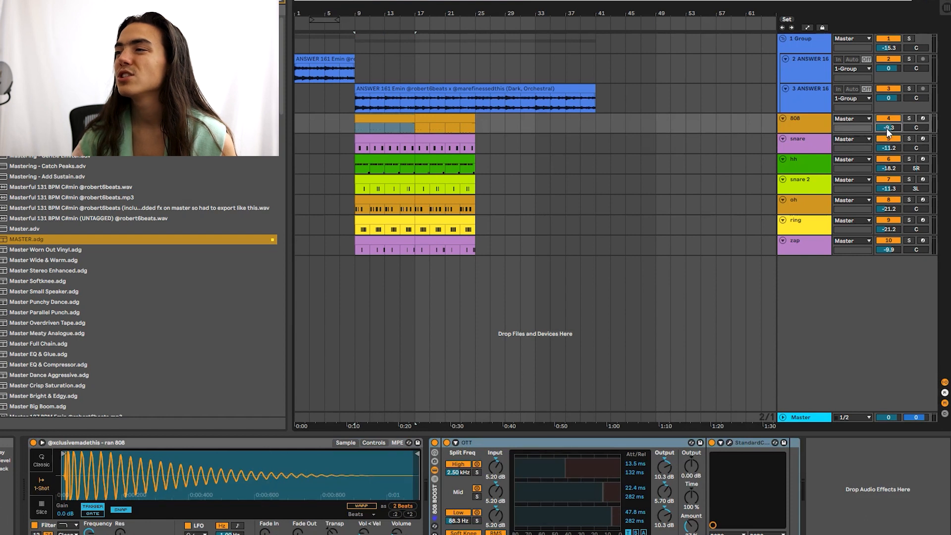
{"action": "left_click", "coordinate": [814, 417]}
{"action": "left_click", "coordinate": [373, 121]}
{"action": "key", "text": "space"}
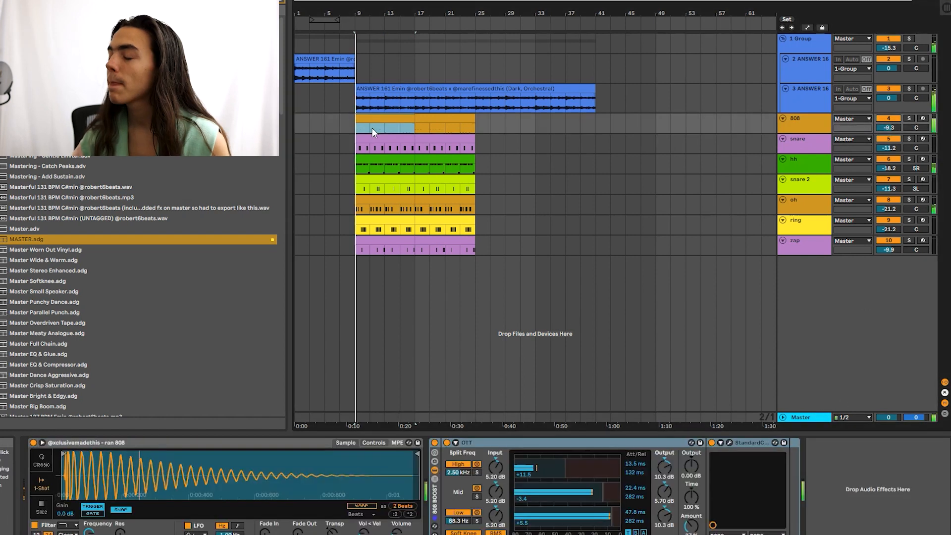
{"action": "left_click", "coordinate": [830, 319]}
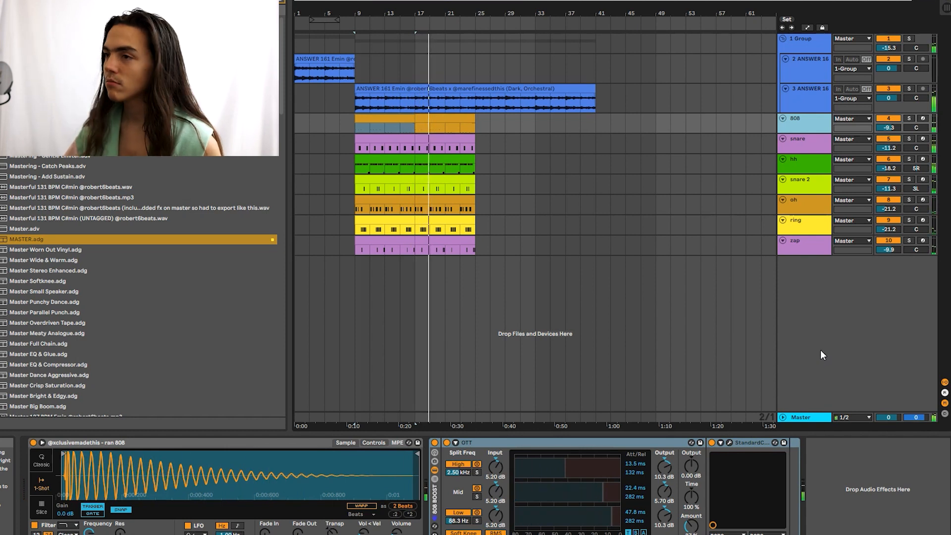
Step: Stop playback and select the 808's section between bars 25 and 33
{"action": "left_click", "coordinate": [807, 182]}
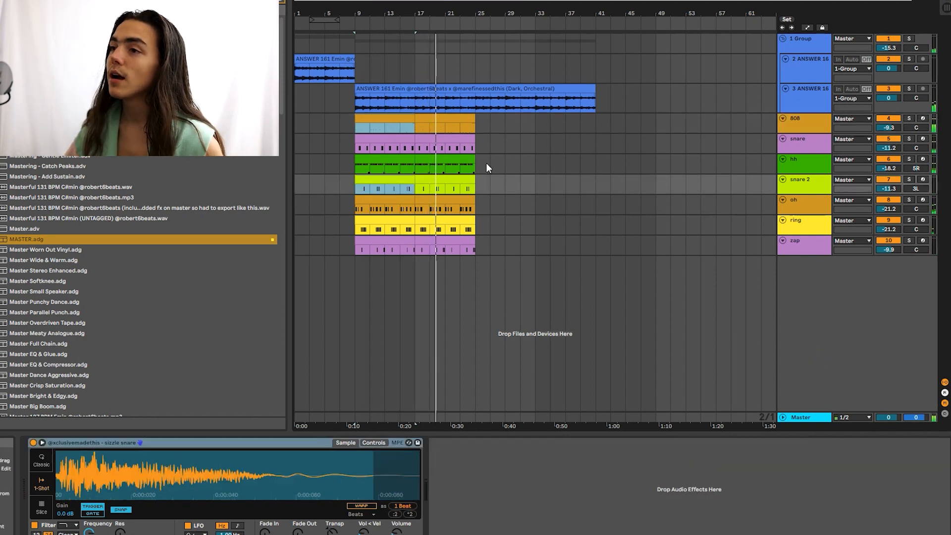
{"action": "left_click", "coordinate": [452, 147]}
{"action": "key", "text": "space"}
{"action": "left_click_drag", "start_coordinate": [492, 124], "coordinate": [421, 124]}
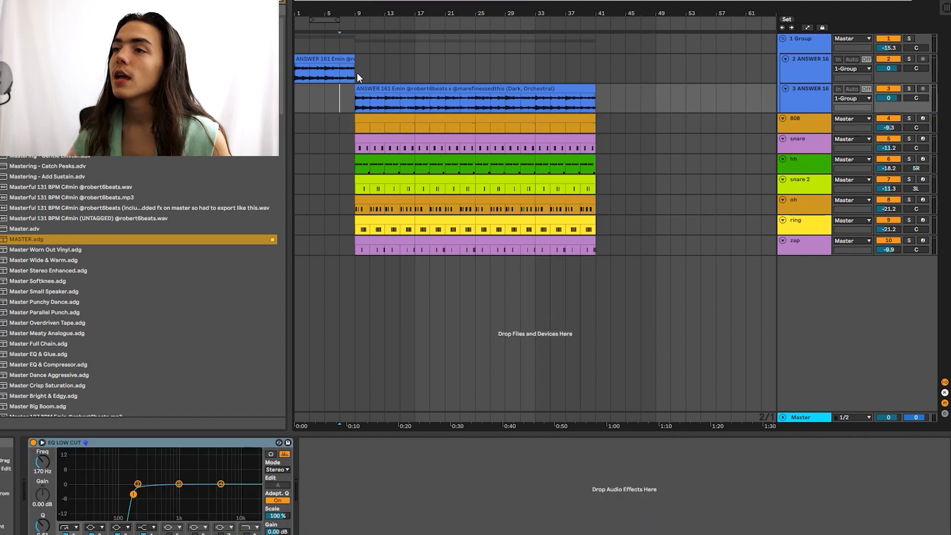
{"action": "mouse_move", "coordinate": [296, 73]}
{"action": "left_mouse_down"}
{"action": "mouse_move", "coordinate": [355, 70]}
{"action": "mouse_move", "coordinate": [471, 276]}
{"action": "left_mouse_up"}
{"action": "left_click", "coordinate": [477, 69]}
{"action": "left_click", "coordinate": [639, 183]}
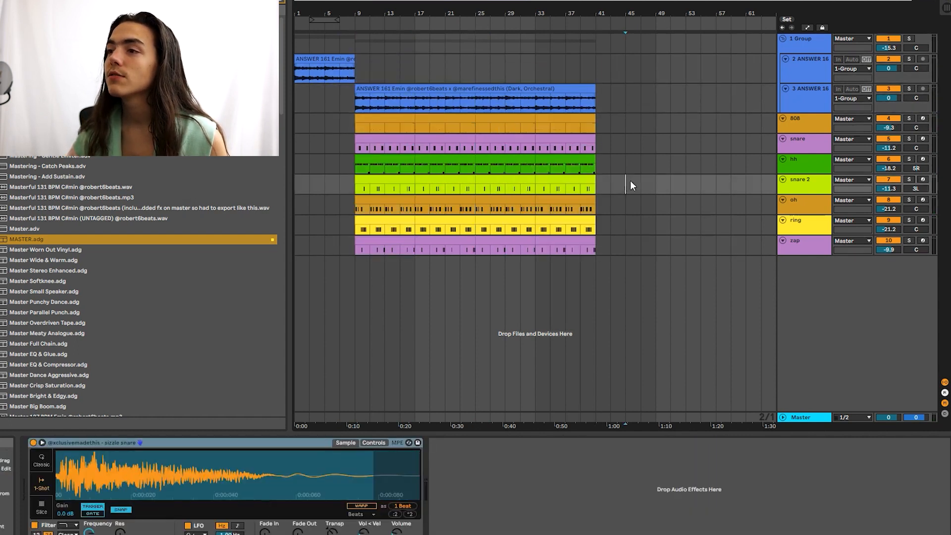
{"action": "left_click", "coordinate": [475, 124]}
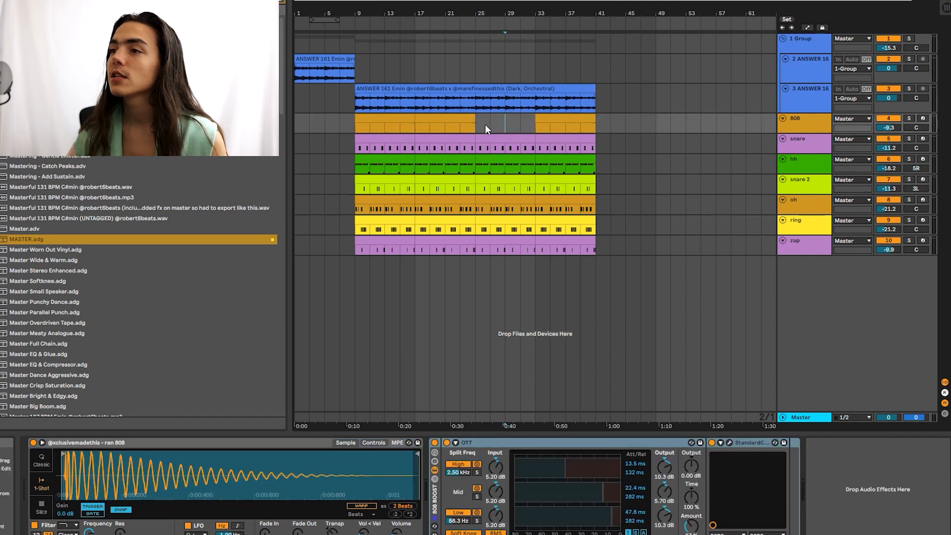
{"action": "left_click", "coordinate": [506, 238]}
Step: Move the oh track below zap, select its bars 9–17, and play from bar 17
{"action": "left_click", "coordinate": [792, 207]}
{"action": "left_click_drag", "start_coordinate": [802, 257], "coordinate": [802, 256]}
{"action": "left_click", "coordinate": [505, 250]}
{"action": "left_click", "coordinate": [385, 242]}
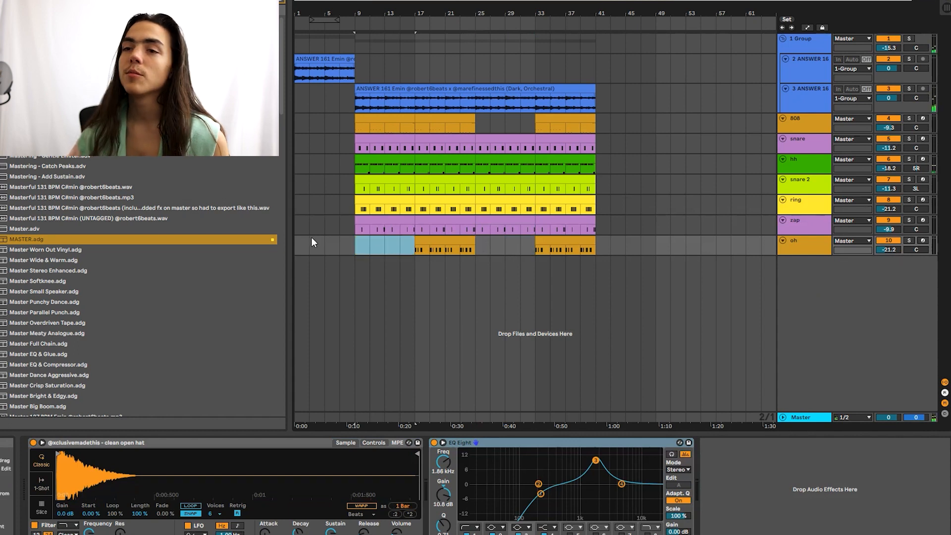
{"action": "left_click", "coordinate": [415, 251]}
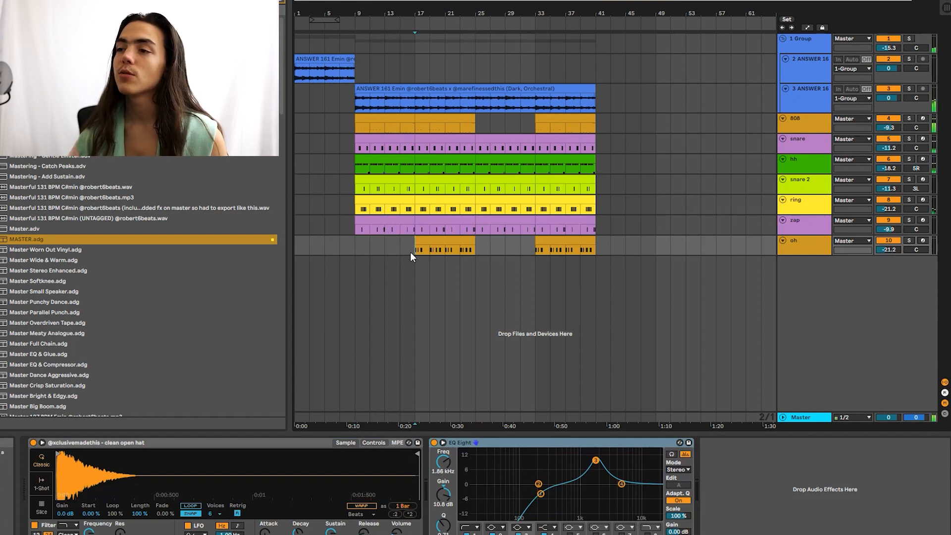
{"action": "key", "text": "space"}
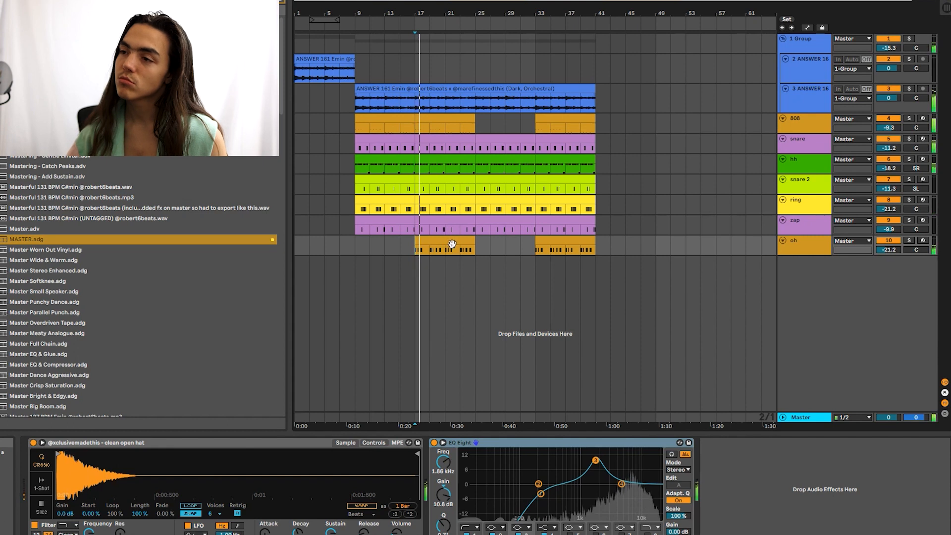
{"action": "scroll", "coordinate": [409, 210], "scroll_direction": "up", "scroll_amount": 4}
{"action": "key", "text": "space"}
{"action": "left_click", "coordinate": [432, 191]}
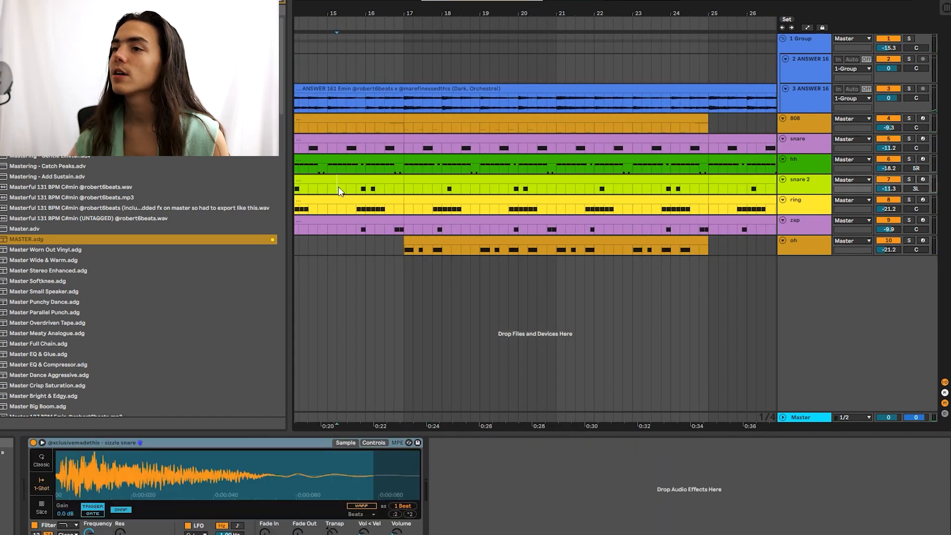
{"action": "double_click", "coordinate": [389, 181]}
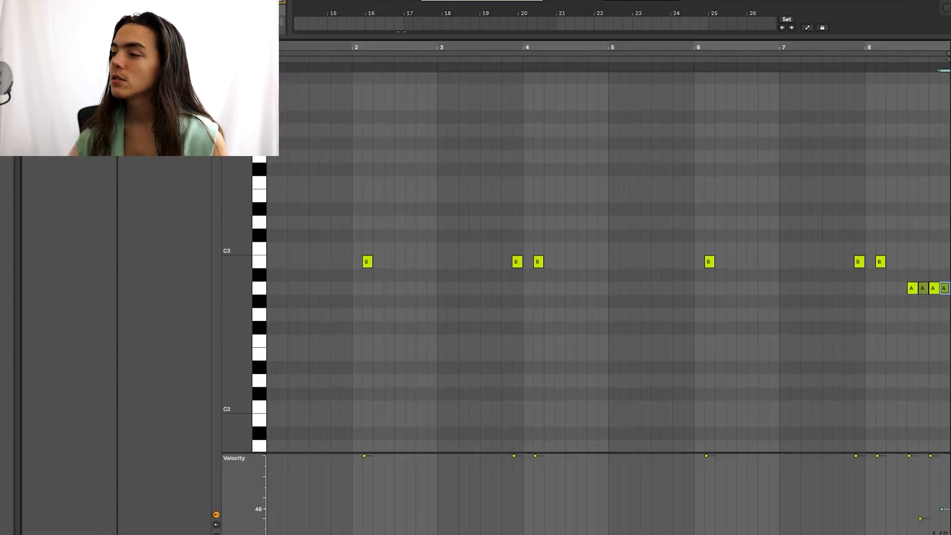
{"action": "key", "text": "ctrl+a"}
{"action": "left_click", "coordinate": [913, 247]}
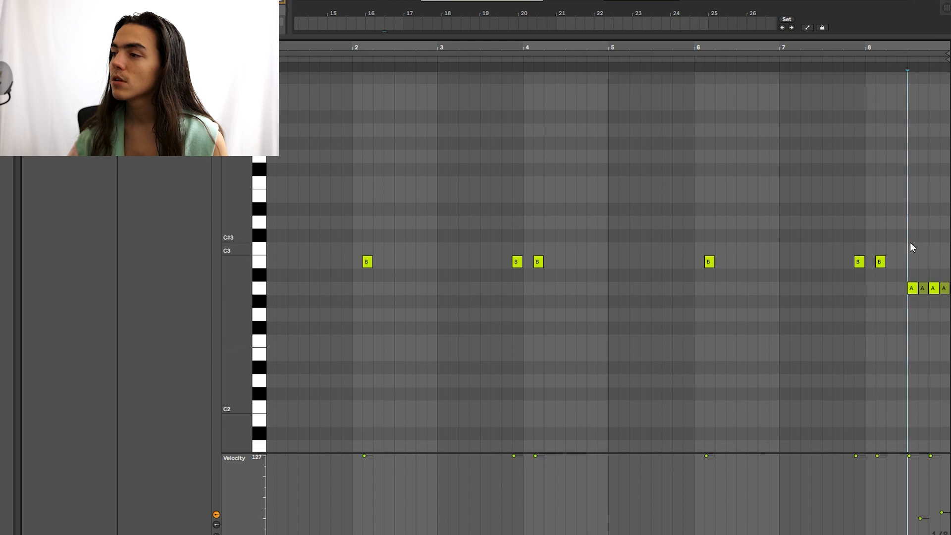
{"action": "left_click", "coordinate": [918, 213]}
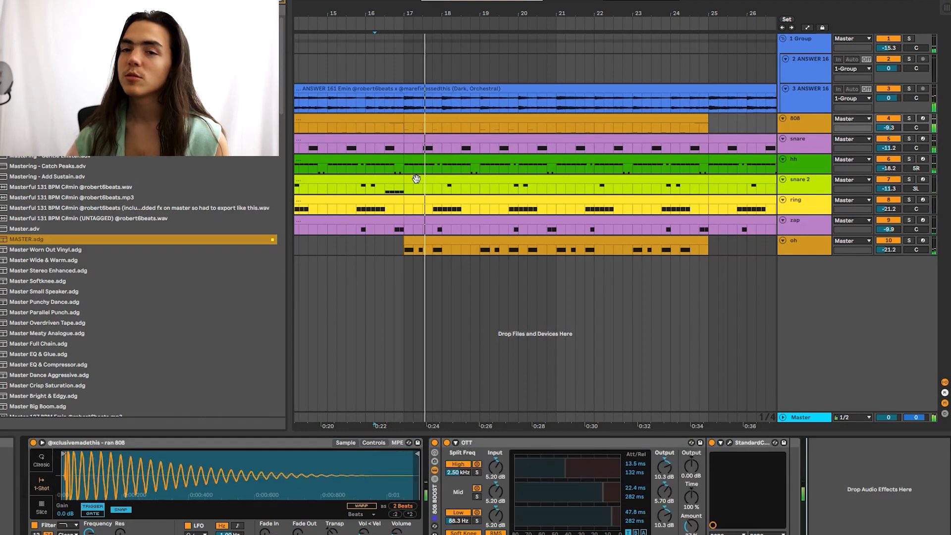
{"action": "key", "text": "space"}
{"action": "left_click", "coordinate": [365, 128]}
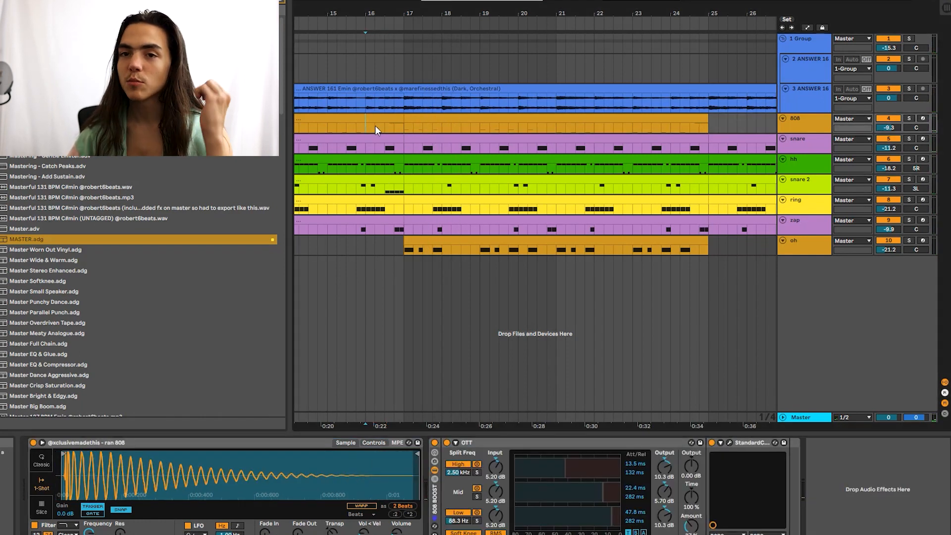
{"action": "key", "text": "space"}
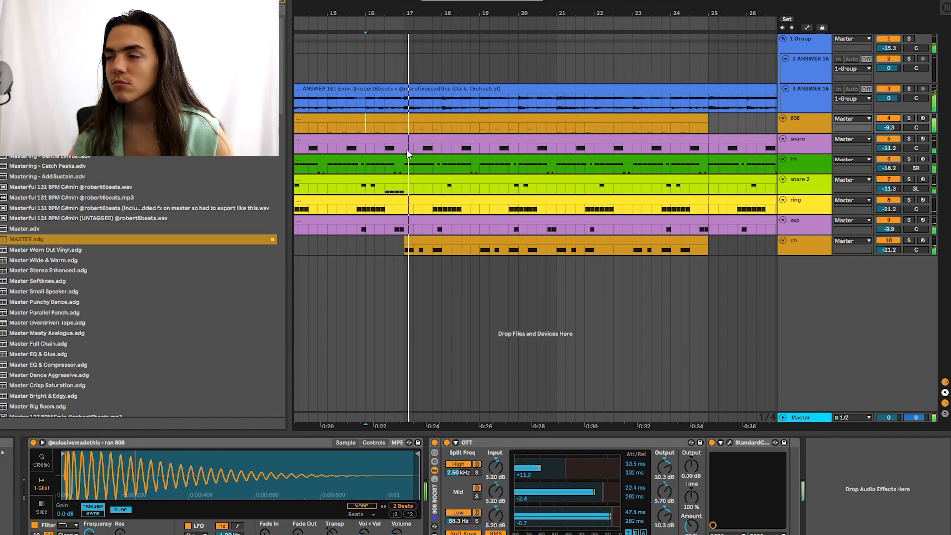
{"action": "scroll", "coordinate": [410, 166], "scroll_direction": "up", "scroll_amount": 5}
{"action": "double_click", "coordinate": [420, 160]}
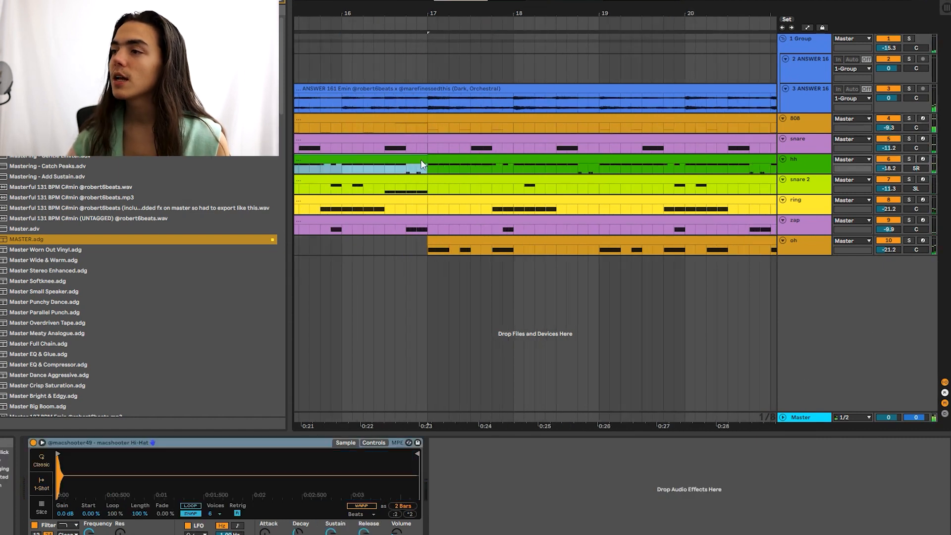
{"action": "scroll", "coordinate": [931, 287], "scroll_direction": "up", "scroll_amount": 5}
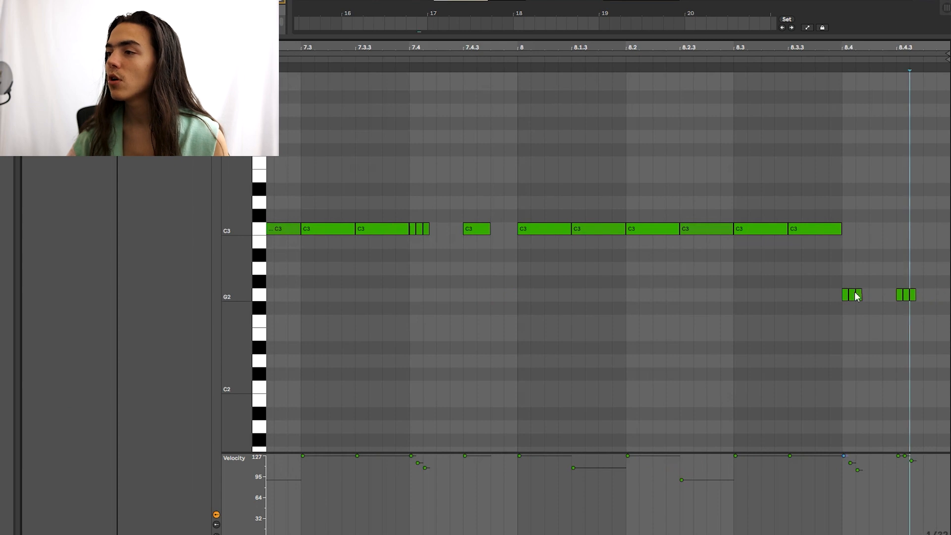
{"action": "key", "text": "shift+Tab"}
{"action": "scroll", "coordinate": [407, 160], "scroll_direction": "down", "scroll_amount": 6}
{"action": "left_click", "coordinate": [398, 167]}
{"action": "scroll", "coordinate": [399, 167], "scroll_direction": "down", "scroll_amount": 4}
{"action": "key", "text": "space"}
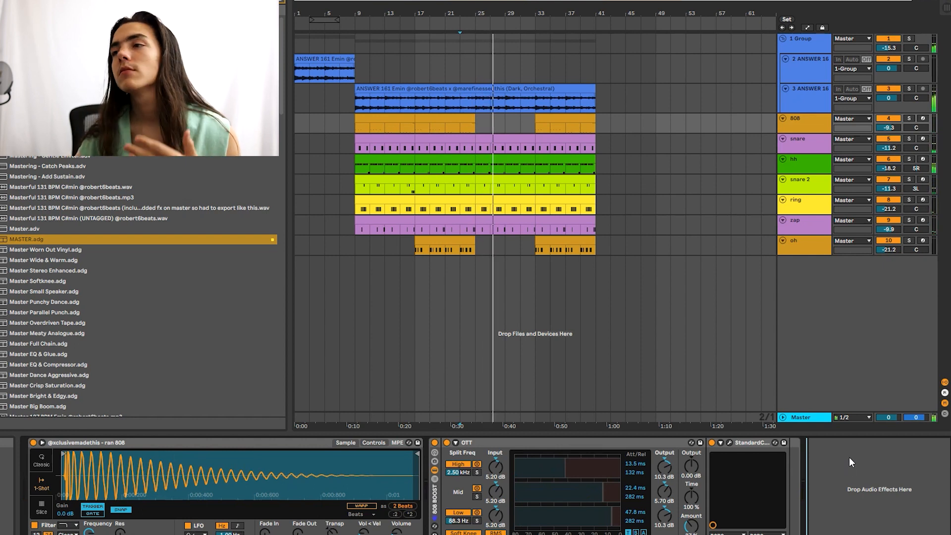
Step: Lower the ring track to -23.0 and delete the hh–zap drums in the bar before 33
{"action": "scroll", "coordinate": [555, 194], "scroll_direction": "up", "scroll_amount": 5}
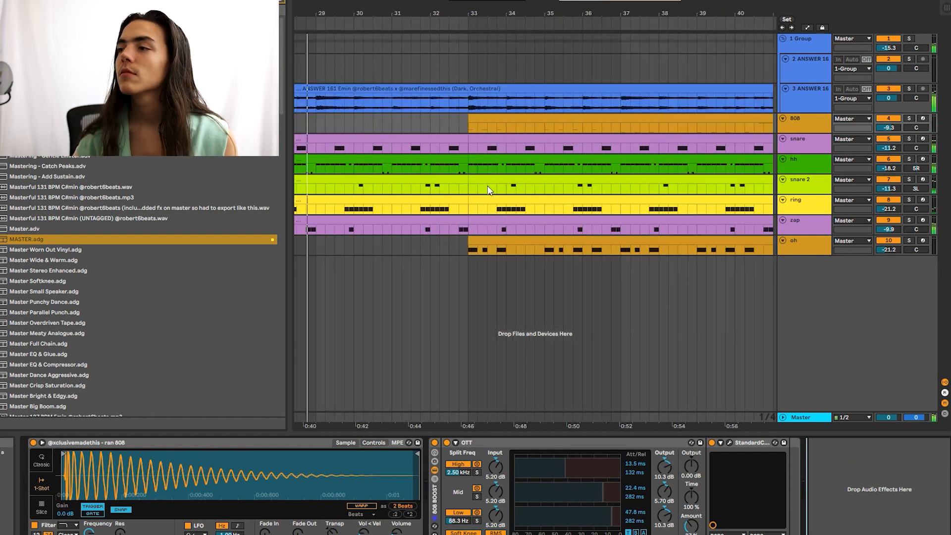
{"action": "left_click_drag", "start_coordinate": [898, 214], "coordinate": [897, 223]}
{"action": "left_click_drag", "start_coordinate": [453, 170], "coordinate": [467, 224]}
{"action": "key", "text": "Delete"}
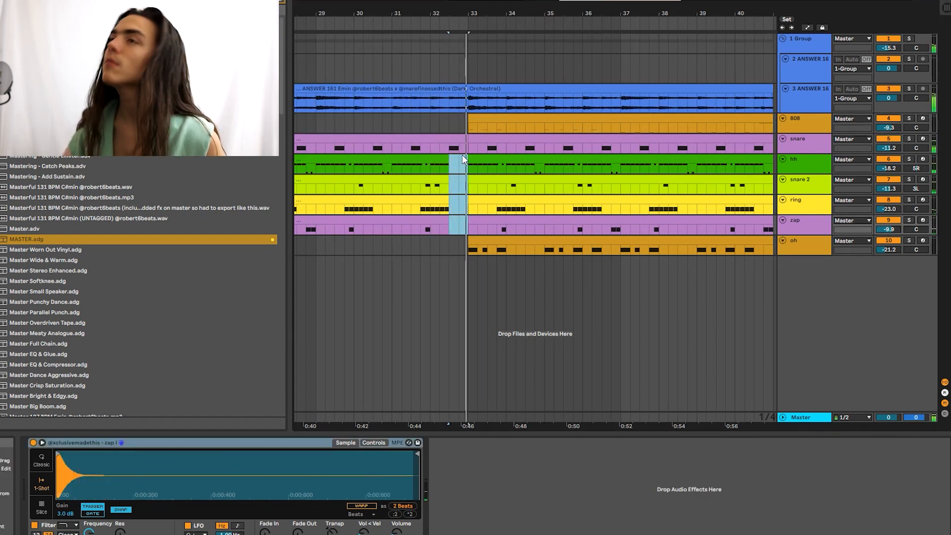
Step: Paste the 8-bar drum section at bar 41
{"action": "left_click", "coordinate": [425, 119]}
{"action": "key", "text": "minus"}
{"action": "left_click", "coordinate": [830, 469]}
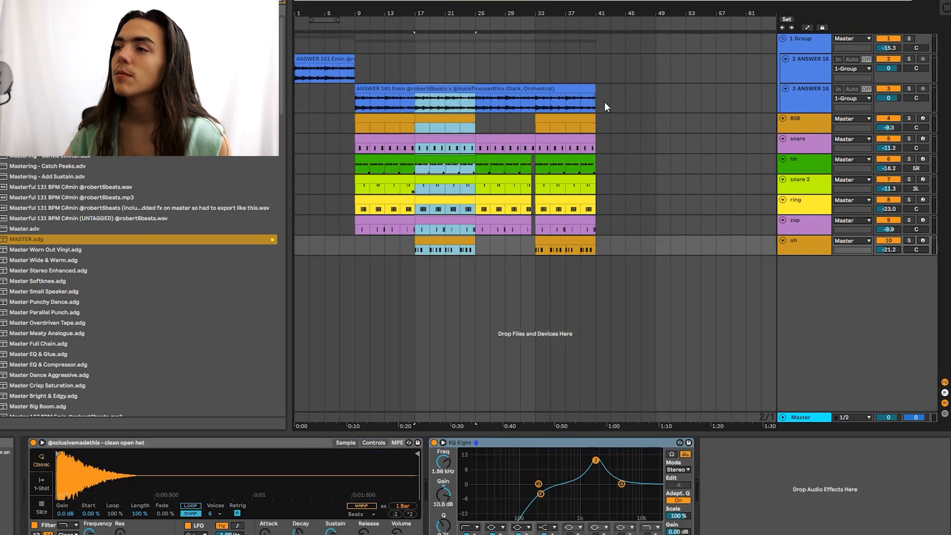
{"action": "left_click", "coordinate": [598, 107]}
{"action": "key", "text": "ctrl+v"}
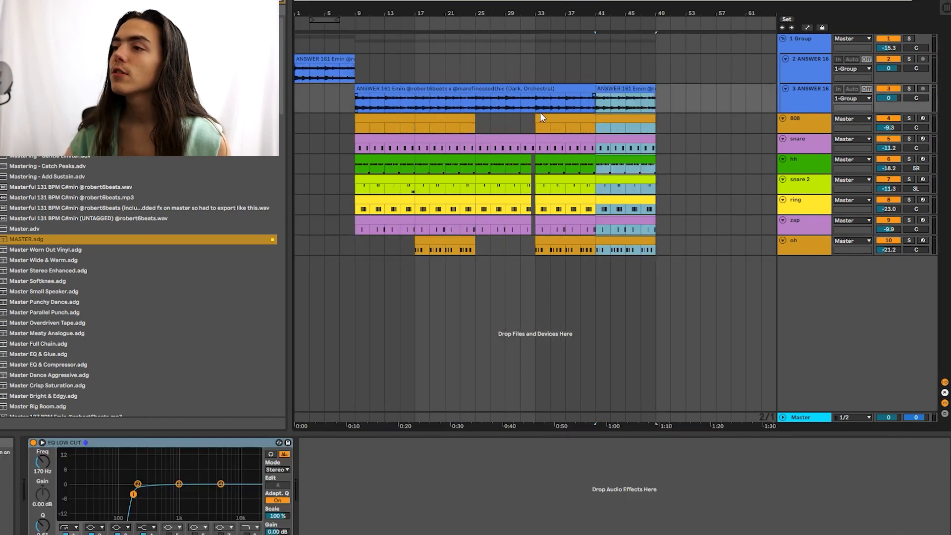
{"action": "left_click", "coordinate": [562, 98]}
Step: Delete the 808 between bars 25 and 33, then select all tracks for bars 1–49
{"action": "left_click_drag", "start_coordinate": [483, 102], "coordinate": [636, 253]}
{"action": "left_click", "coordinate": [685, 230]}
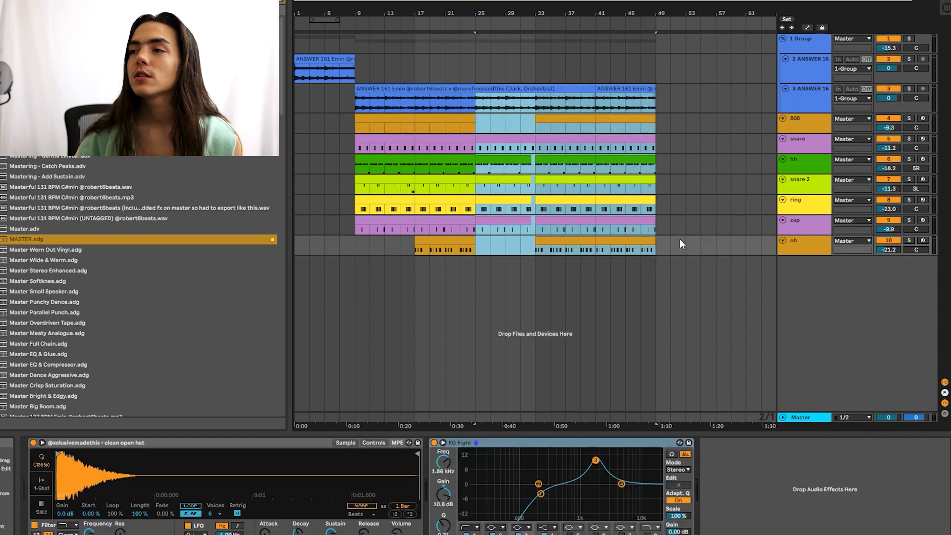
{"action": "key", "text": "Delete"}
{"action": "left_click", "coordinate": [535, 129]}
{"action": "left_click_drag", "start_coordinate": [535, 129], "coordinate": [593, 256]}
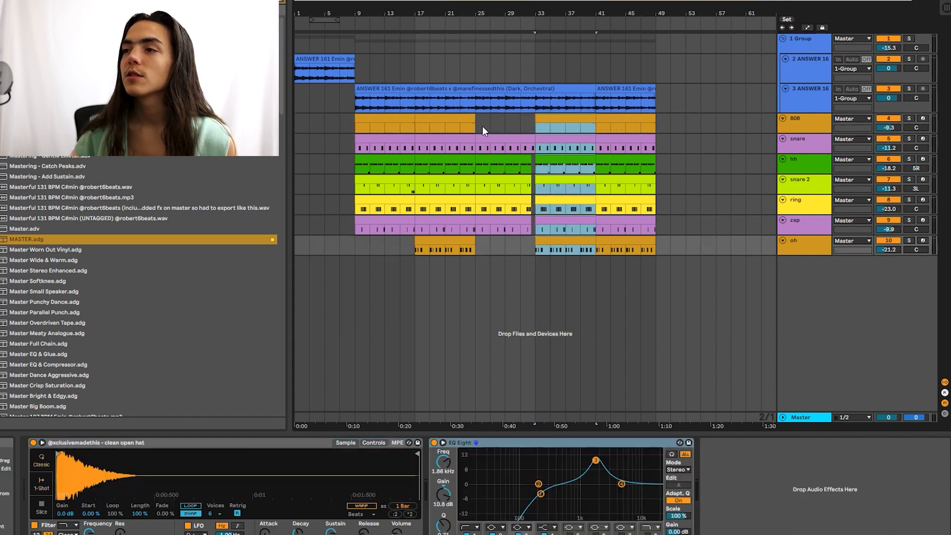
{"action": "left_click_drag", "start_coordinate": [480, 127], "coordinate": [535, 225]}
{"action": "left_click_drag", "start_coordinate": [536, 127], "coordinate": [653, 255]}
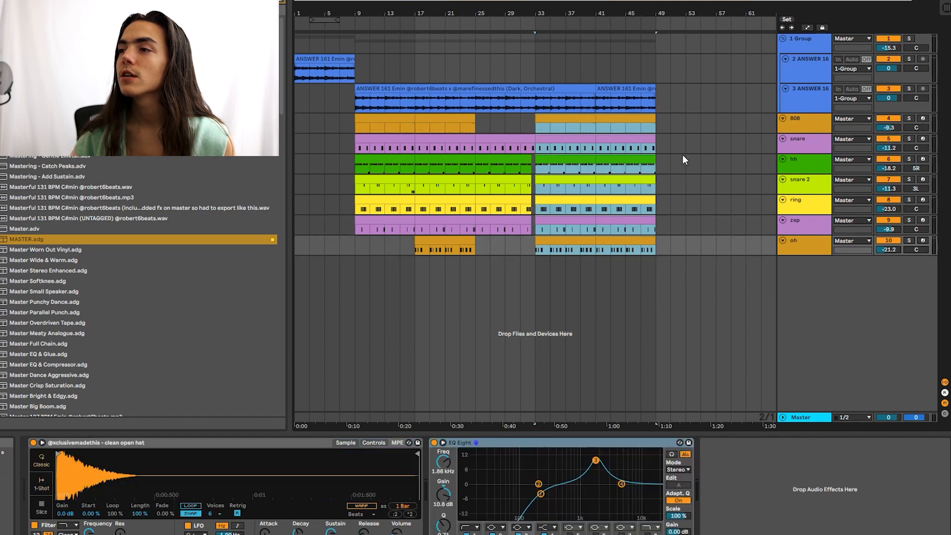
{"action": "key", "text": "ctrl+a"}
Step: Duplicate bars 1–49 into bars 49–97, undo an extra copy, and start playback
{"action": "key", "text": "ctrl+d"}
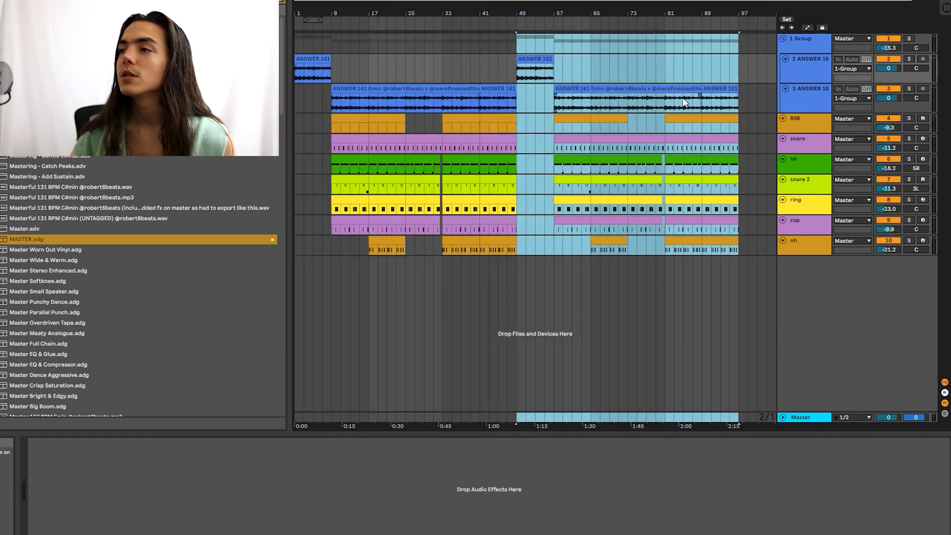
{"action": "key", "text": "ctrl+d"}
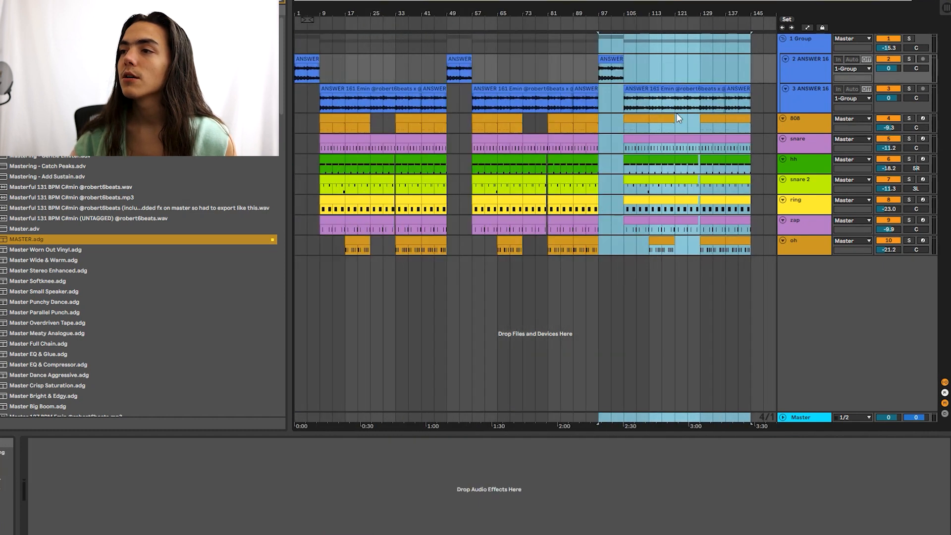
{"action": "key", "text": "ctrl+z"}
{"action": "key", "text": "space"}
Step: Paste the snare and hh clips into the bars 49–57 break
{"action": "left_click", "coordinate": [577, 140]}
{"action": "left_click", "coordinate": [577, 160], "text": "shift"}
{"action": "left_click", "coordinate": [519, 144]}
{"action": "key", "text": "ctrl+v"}
{"action": "left_click", "coordinate": [532, 157]}
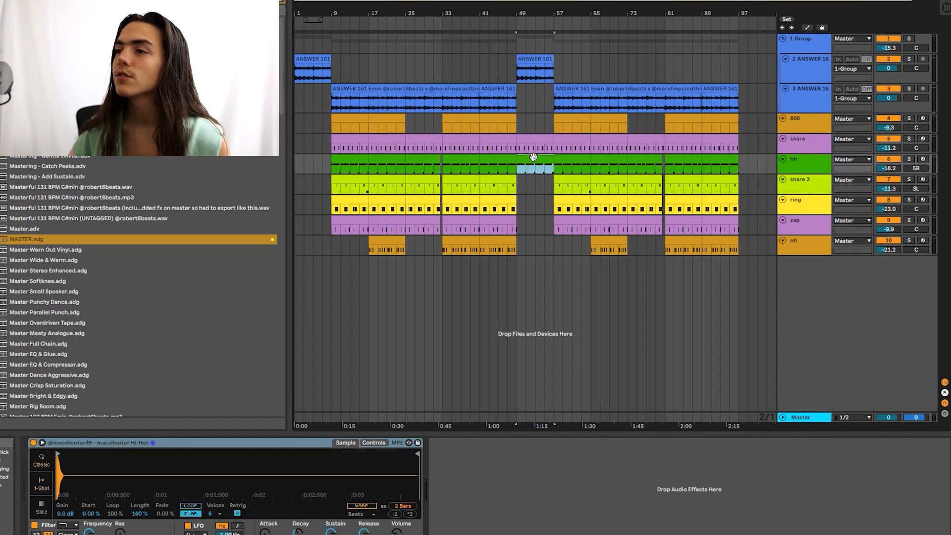
{"action": "left_click", "coordinate": [635, 453]}
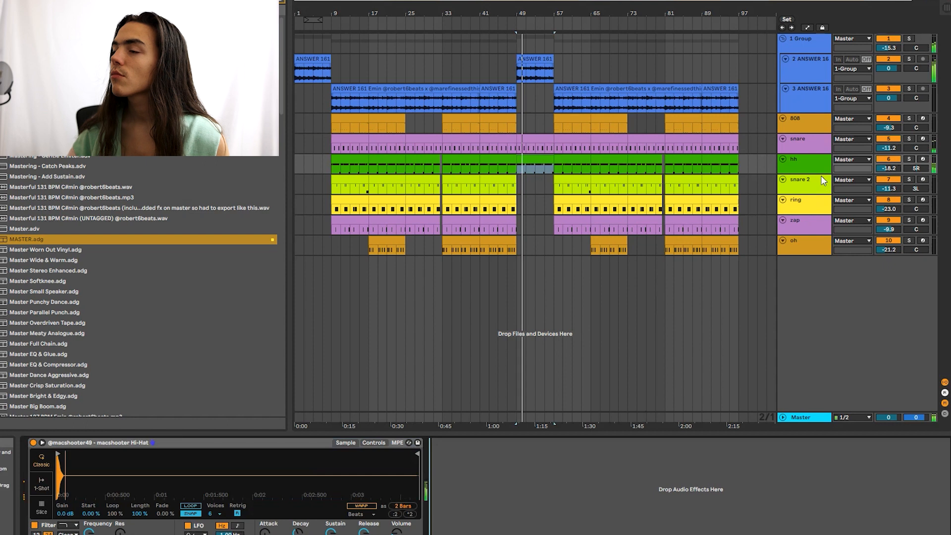
Step: Zoom out over bars 1–97, inspect the tracks, and clear the browser search
{"action": "scroll", "coordinate": [553, 159], "scroll_direction": "up", "scroll_amount": 4}
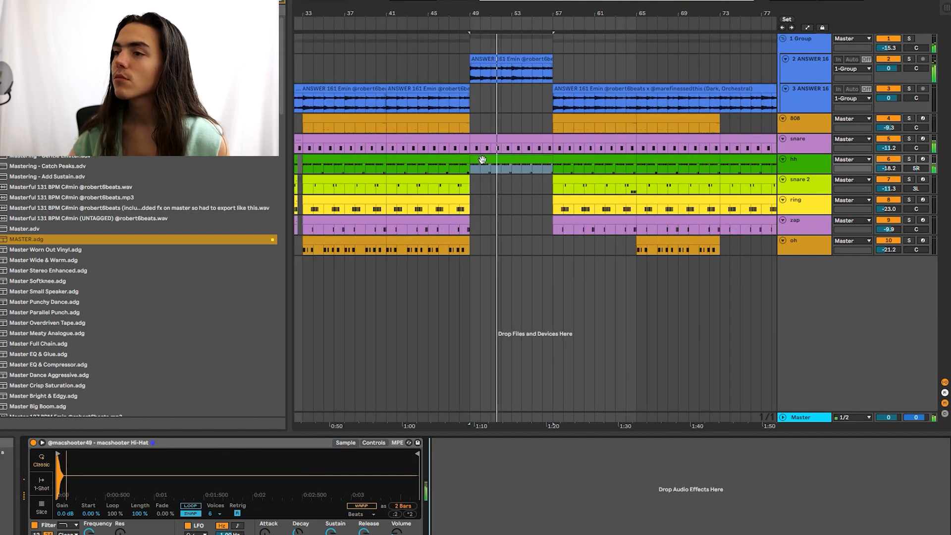
{"action": "key", "text": "plus"}
{"action": "key", "text": "minus"}
{"action": "key", "text": "minus"}
{"action": "left_click", "coordinate": [599, 419]}
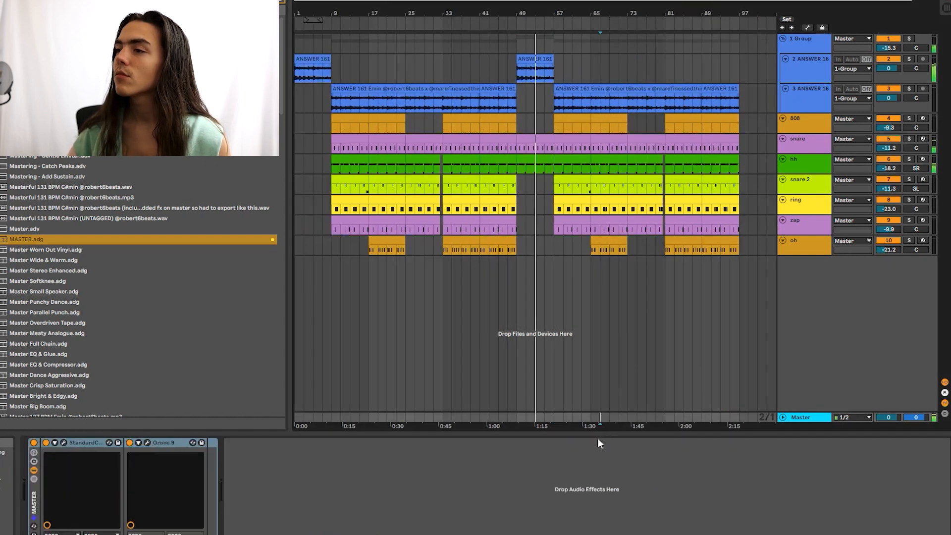
{"action": "left_click", "coordinate": [585, 303]}
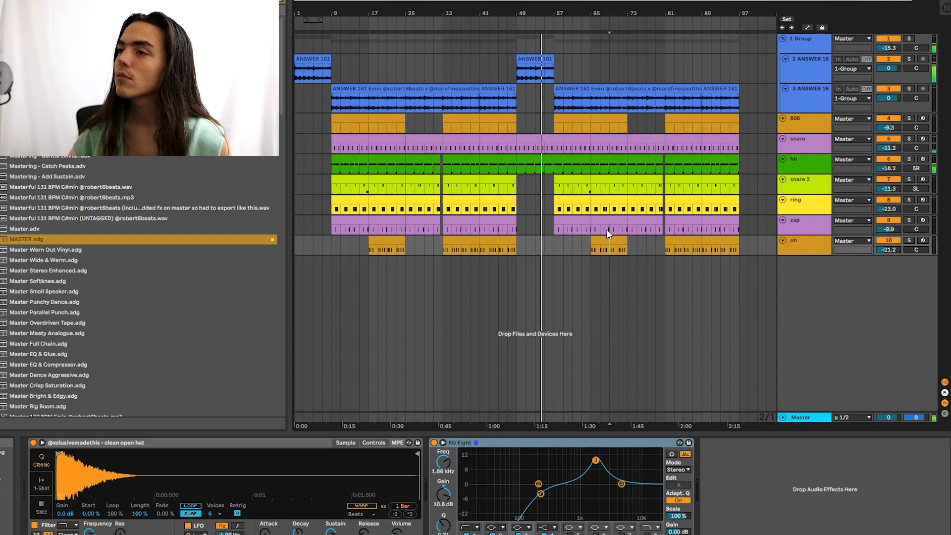
{"action": "left_click", "coordinate": [565, 69]}
{"action": "key", "text": "plus"}
{"action": "key", "text": "plus"}
{"action": "left_click", "coordinate": [559, 166]}
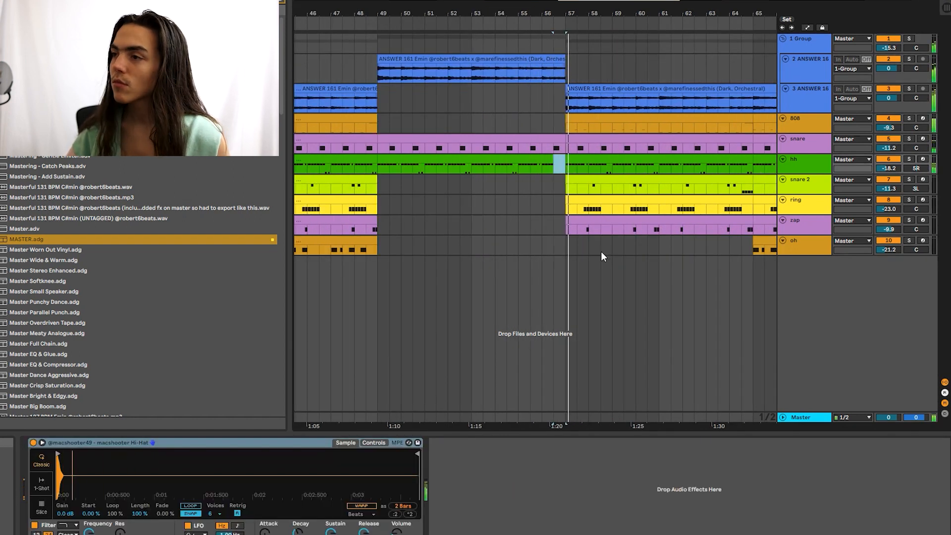
{"action": "scroll", "coordinate": [602, 248], "scroll_direction": "down", "scroll_amount": 5}
{"action": "left_click", "coordinate": [1, 49]}
{"action": "left_click", "coordinate": [282, 3]}
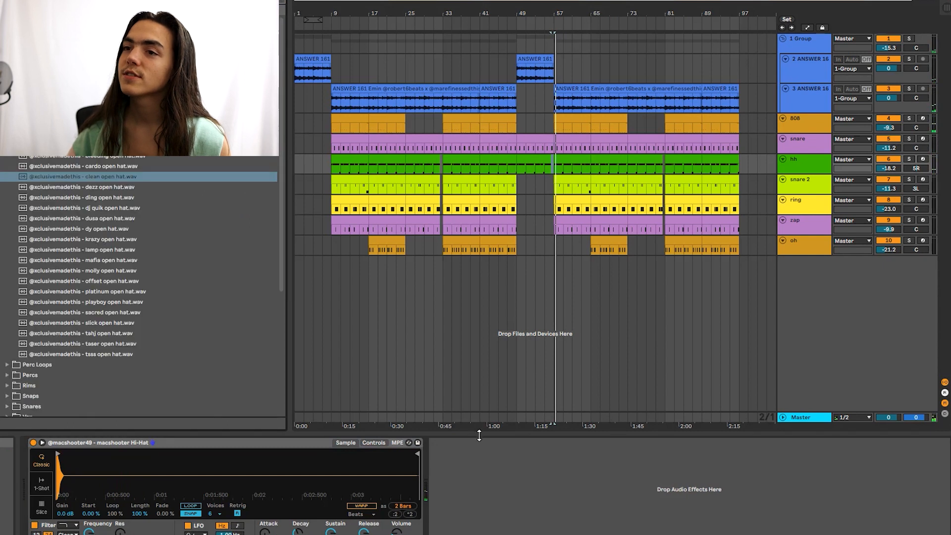
Step: Nudge the swoosh riser clip slightly later and audition it from just before bar 57
{"action": "left_click", "coordinate": [418, 443]}
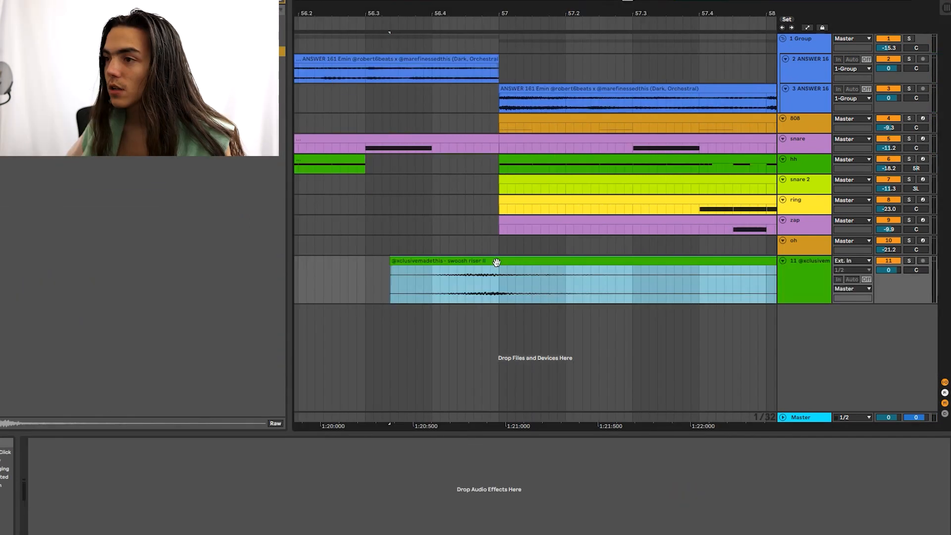
{"action": "left_click_drag", "start_coordinate": [493, 262], "coordinate": [516, 261]}
{"action": "left_click", "coordinate": [424, 286]}
{"action": "scroll", "coordinate": [509, 262], "scroll_direction": "up", "scroll_amount": 3}
{"action": "scroll", "coordinate": [517, 270], "scroll_direction": "down", "scroll_amount": 8}
{"action": "left_click", "coordinate": [475, 277]}
{"action": "key", "text": "space"}
{"action": "key", "text": "space"}
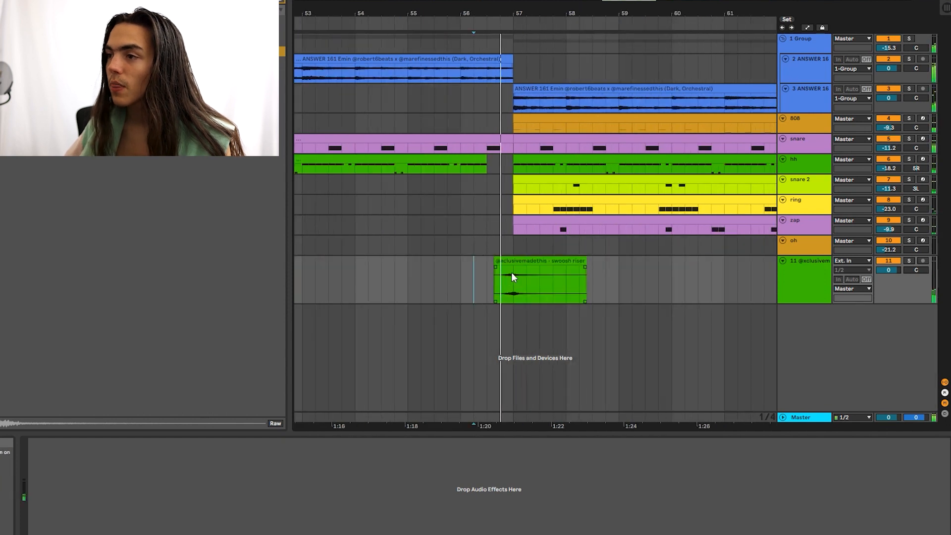
{"action": "left_click_drag", "start_coordinate": [599, 280], "coordinate": [582, 275]}
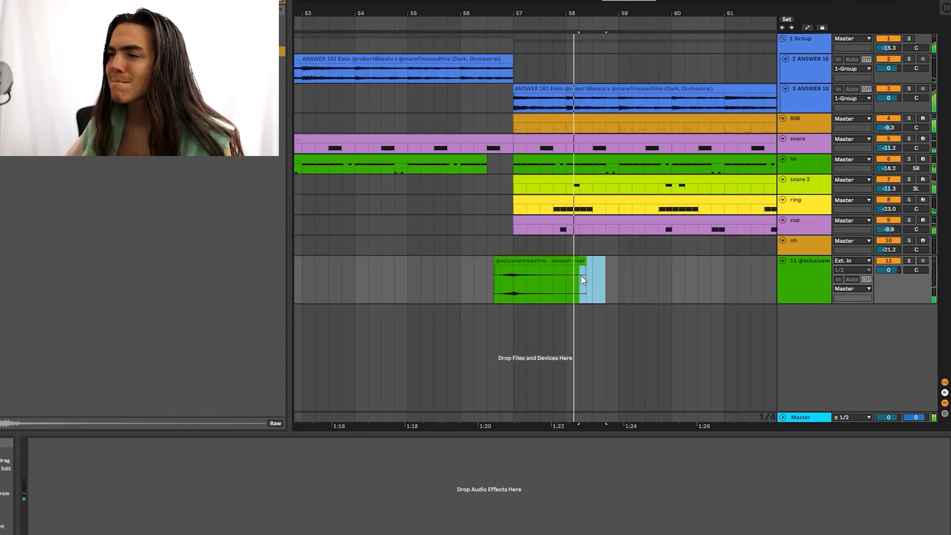
Step: Rename the riser track 'swoosh' and select everything from bar 121 onward
{"action": "left_click", "coordinate": [824, 278]}
{"action": "key", "text": "ctrl+r"}
{"action": "type", "text": "swoosh"}
{"action": "key", "text": "Return"}
{"action": "left_click", "coordinate": [697, 66]}
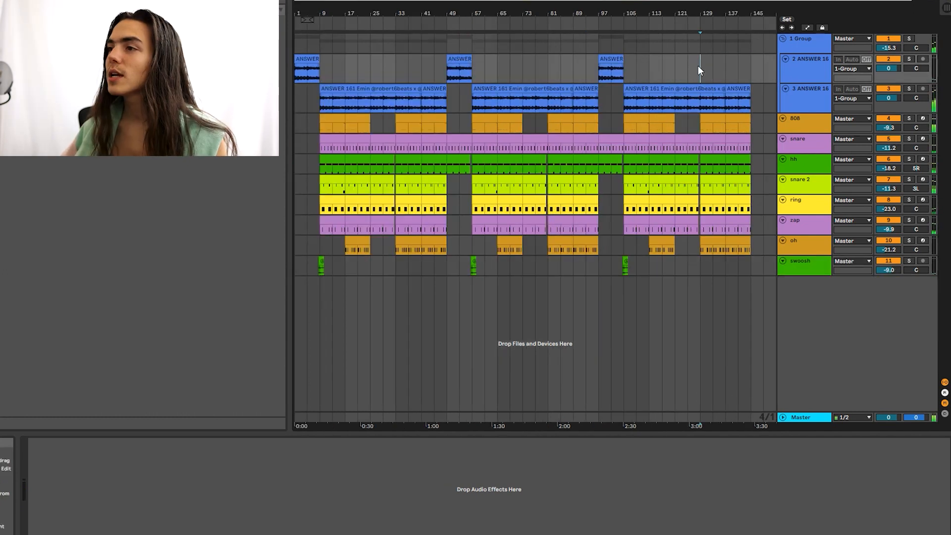
{"action": "mouse_move", "coordinate": [697, 79]}
{"action": "left_mouse_down"}
{"action": "mouse_move", "coordinate": [754, 181]}
{"action": "mouse_move", "coordinate": [765, 246]}
{"action": "left_mouse_up"}
Step: Delete everything past bar 121 and check the snare 2 and 808 tracks
{"action": "key", "text": "Delete"}
{"action": "left_click", "coordinate": [721, 143]}
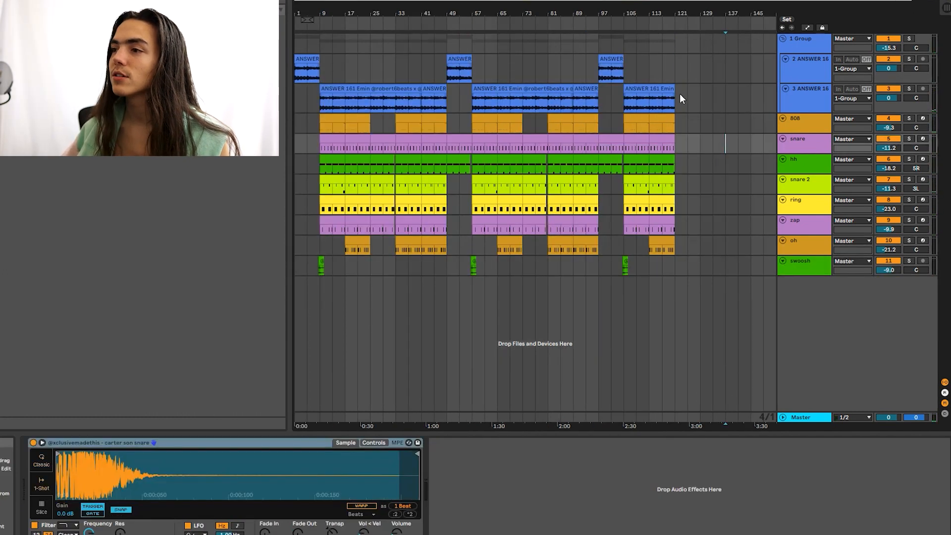
{"action": "left_click", "coordinate": [674, 75]}
{"action": "left_click", "coordinate": [691, 235]}
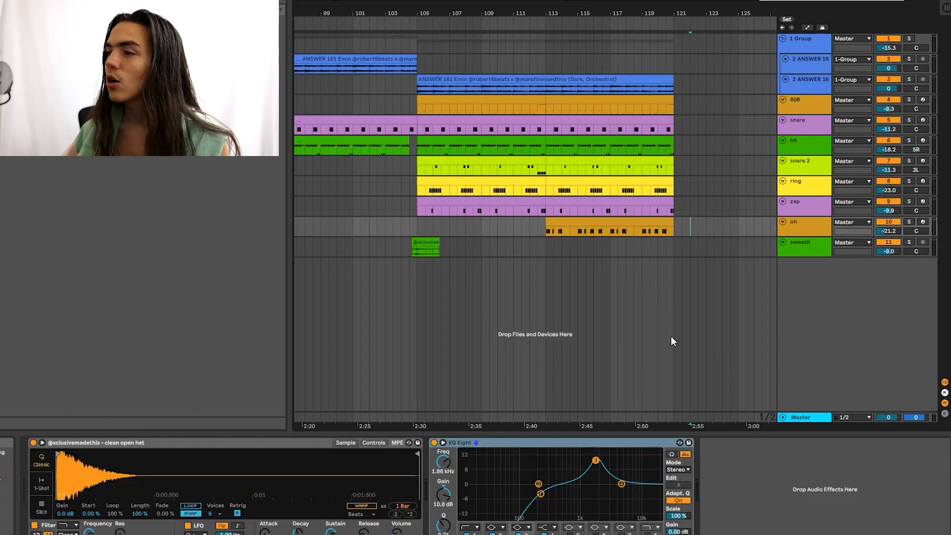
{"action": "left_click", "coordinate": [674, 247]}
{"action": "scroll", "coordinate": [714, 205], "scroll_direction": "down", "scroll_amount": 5}
{"action": "left_click", "coordinate": [710, 167]}
{"action": "scroll", "coordinate": [708, 113], "scroll_direction": "up", "scroll_amount": 5}
{"action": "left_click", "coordinate": [675, 105]}
{"action": "scroll", "coordinate": [675, 113], "scroll_direction": "down", "scroll_amount": 5}
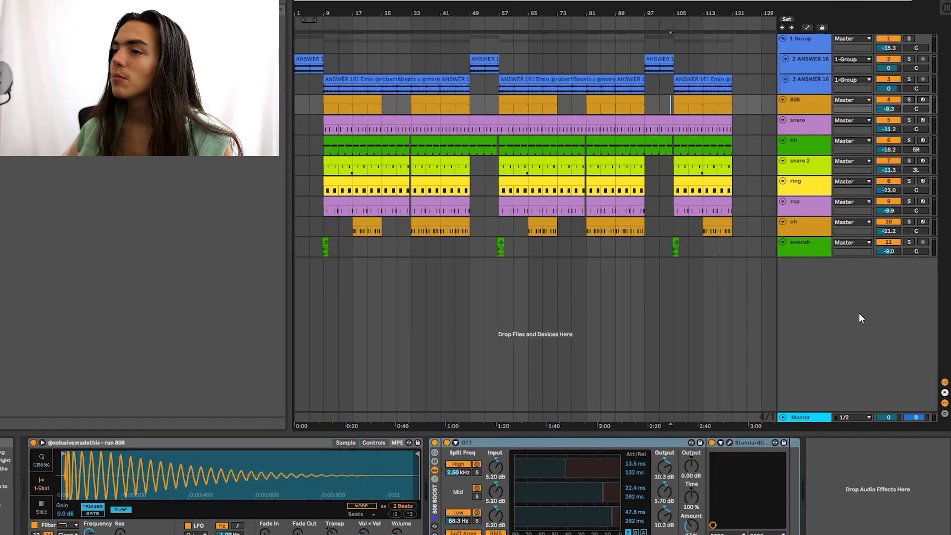
Step: Duplicate the 808 clip at bars 65–73 into bars 73–81
{"action": "left_click", "coordinate": [574, 104]}
{"action": "left_click", "coordinate": [533, 100]}
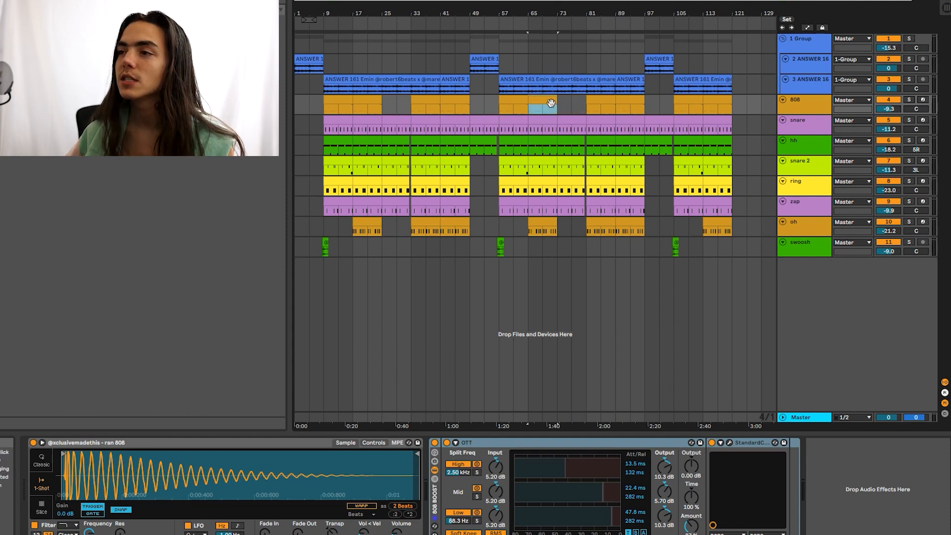
{"action": "key", "text": "ctrl+d"}
{"action": "scroll", "coordinate": [574, 108], "scroll_direction": "up", "scroll_amount": 5}
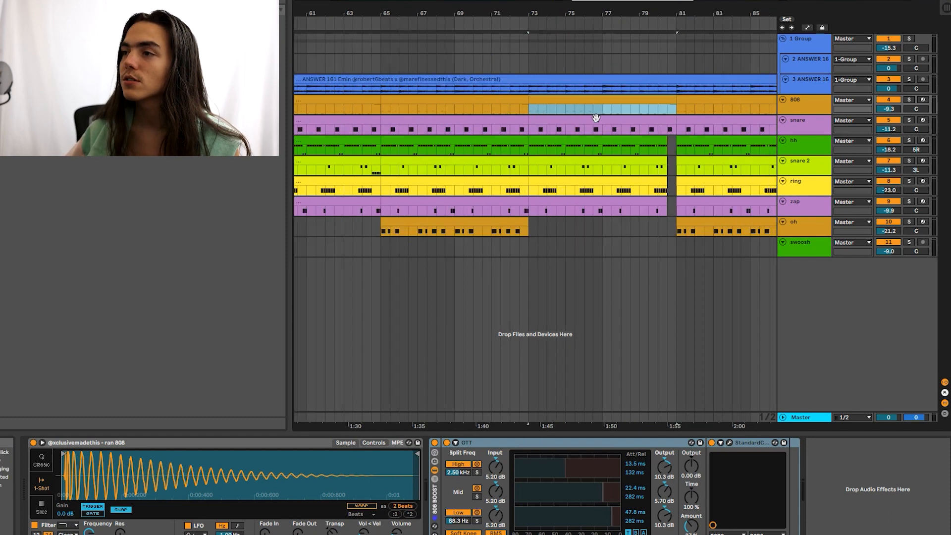
{"action": "left_click", "coordinate": [578, 109]}
Step: Delete bars 73–75 from the 808 through swoosh tracks to leave a break
{"action": "scroll", "coordinate": [580, 109], "scroll_direction": "down", "scroll_amount": 3}
{"action": "left_click_drag", "start_coordinate": [555, 109], "coordinate": [569, 244]}
{"action": "key", "text": "Delete"}
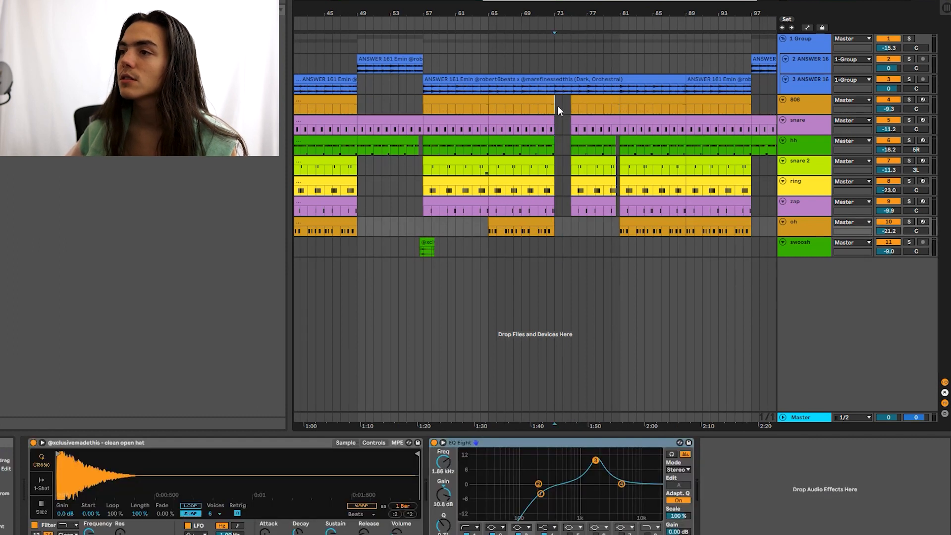
{"action": "left_click", "coordinate": [557, 106]}
{"action": "scroll", "coordinate": [544, 105], "scroll_direction": "down", "scroll_amount": 3}
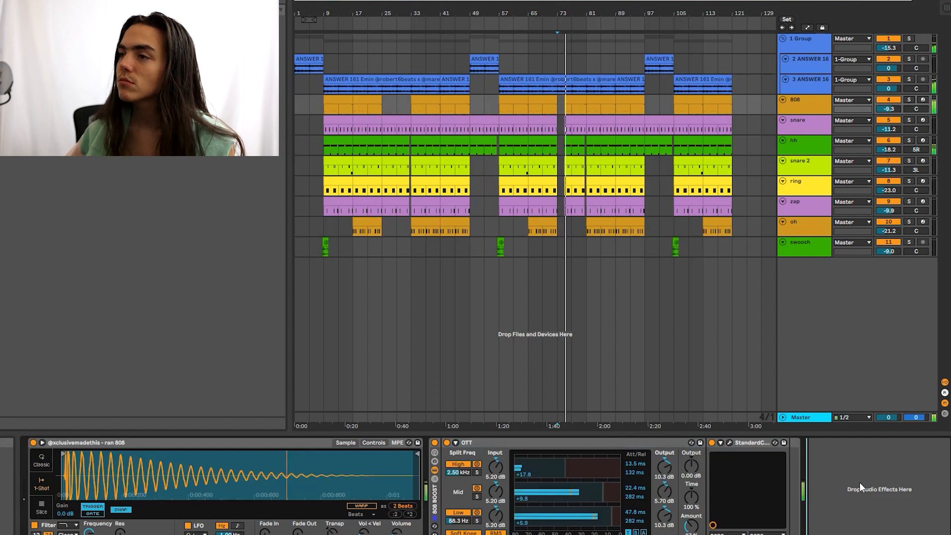
{"action": "scroll", "coordinate": [593, 153], "scroll_direction": "up", "scroll_amount": 3}
{"action": "scroll", "coordinate": [581, 134], "scroll_direction": "up", "scroll_amount": 3}
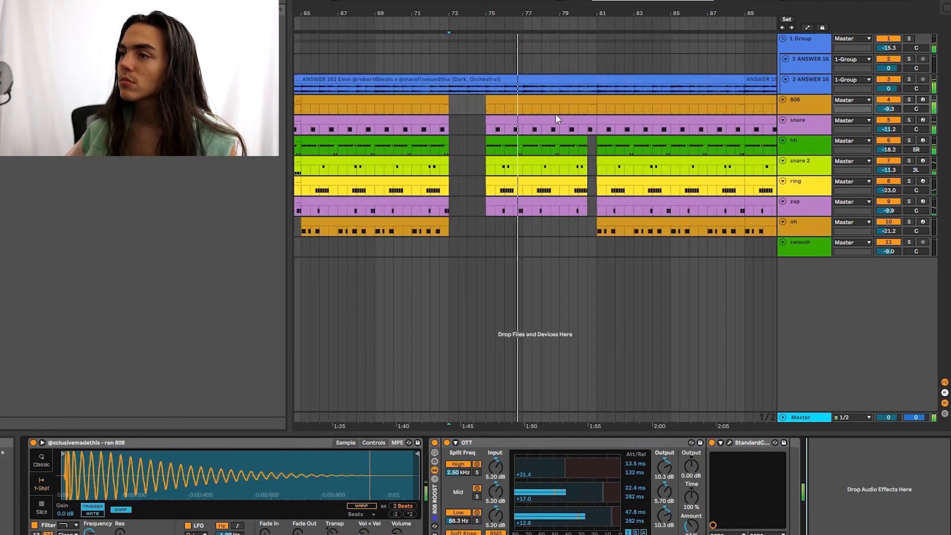
{"action": "scroll", "coordinate": [541, 104], "scroll_direction": "down", "scroll_amount": 3}
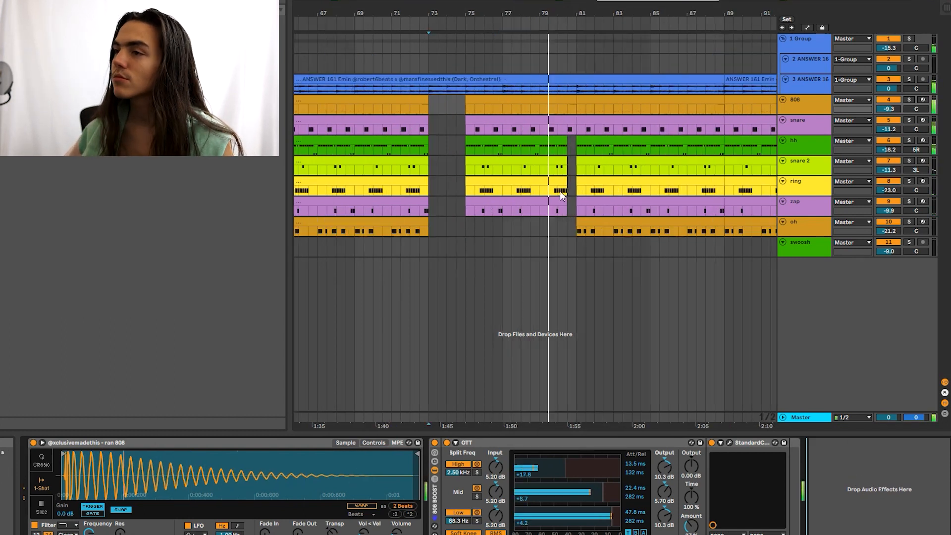
{"action": "left_click", "coordinate": [556, 183]}
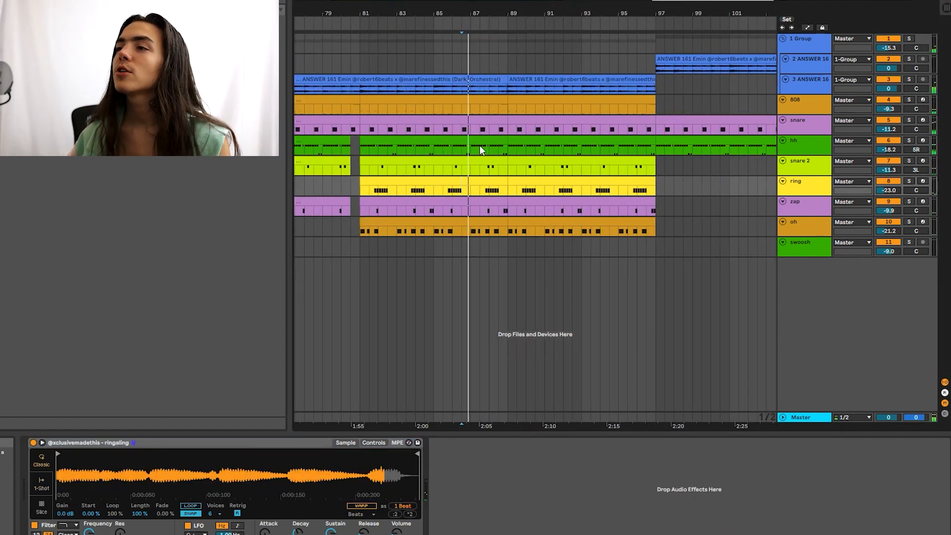
Step: Cut bars 86–89 across the hh to oh tracks and the snare's bars 87–89, then play from bar 85
{"action": "left_click_drag", "start_coordinate": [480, 141], "coordinate": [506, 225]}
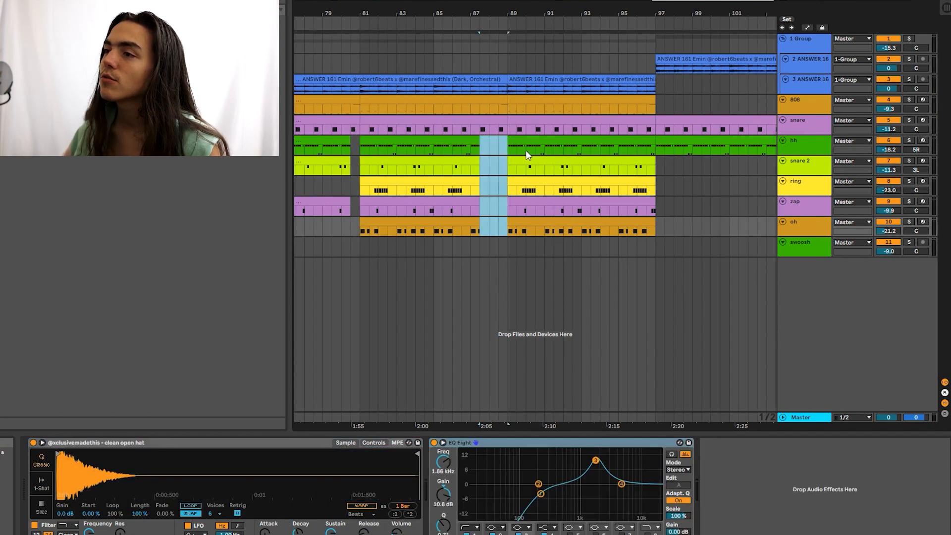
{"action": "key", "text": "Delete"}
{"action": "left_click", "coordinate": [524, 106]}
{"action": "left_click_drag", "start_coordinate": [471, 145], "coordinate": [510, 220]}
{"action": "key", "text": "Delete"}
{"action": "left_click", "coordinate": [478, 129]}
{"action": "left_click_drag", "start_coordinate": [478, 129], "coordinate": [518, 129]}
{"action": "key", "text": "Delete"}
{"action": "left_click", "coordinate": [441, 127]}
{"action": "key", "text": "space"}
Step: Stop playback and open the 808 clip's notes at bars 87–89
{"action": "scroll", "coordinate": [475, 136], "scroll_direction": "down", "scroll_amount": 3}
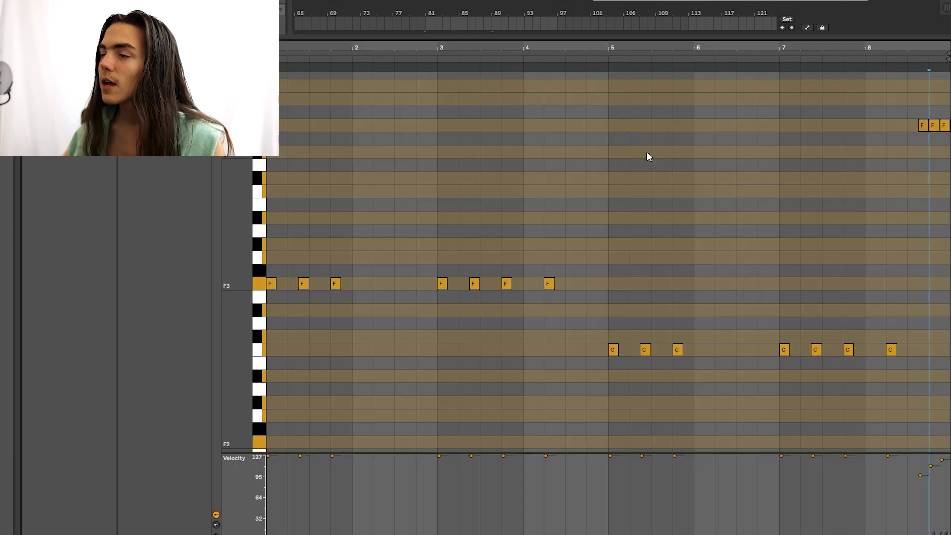
{"action": "left_click_drag", "start_coordinate": [427, 108], "coordinate": [490, 108]}
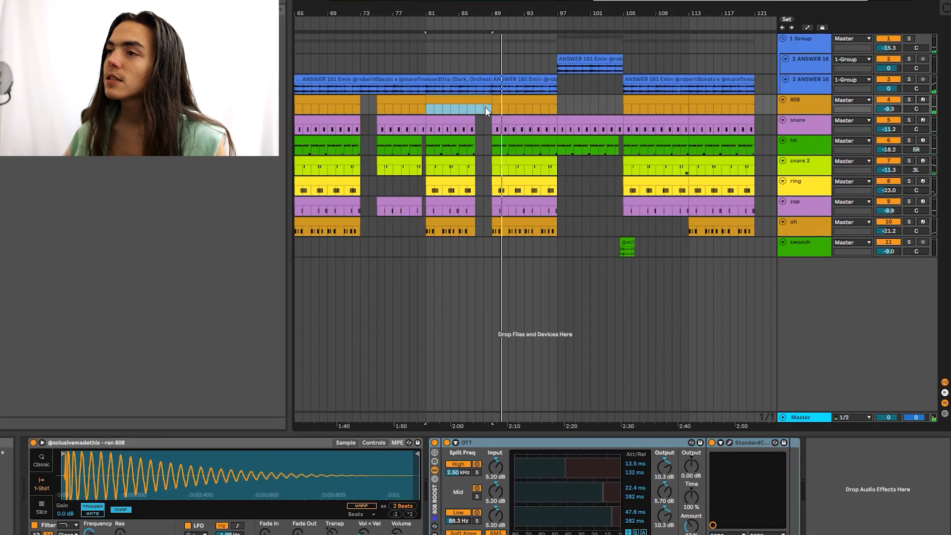
{"action": "key", "text": "space"}
{"action": "left_click", "coordinate": [485, 108]}
{"action": "double_click", "coordinate": [484, 100]}
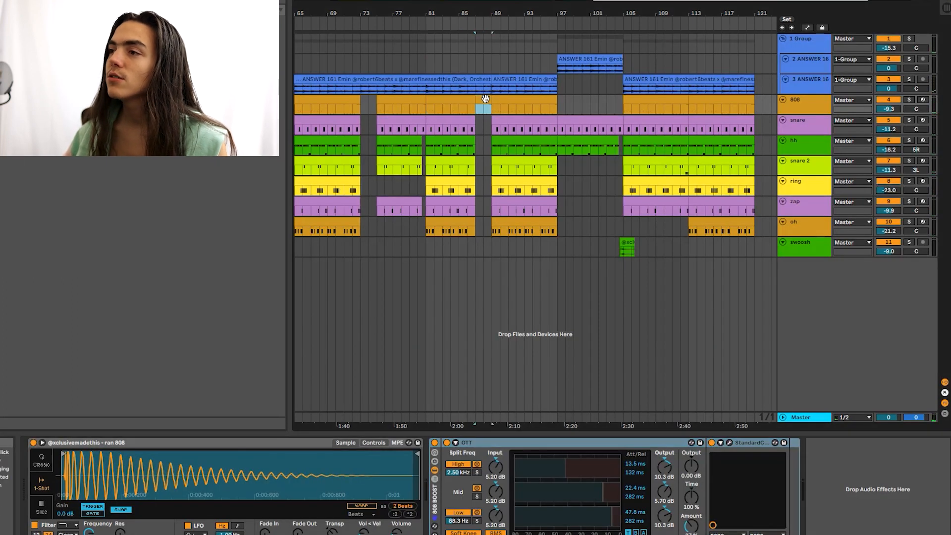
{"action": "left_click", "coordinate": [749, 99]}
{"action": "left_click", "coordinate": [600, 166]}
Step: Clear the time selection near bar 121 and highlight the whole loop range
{"action": "scroll", "coordinate": [607, 171], "scroll_direction": "up", "scroll_amount": 1}
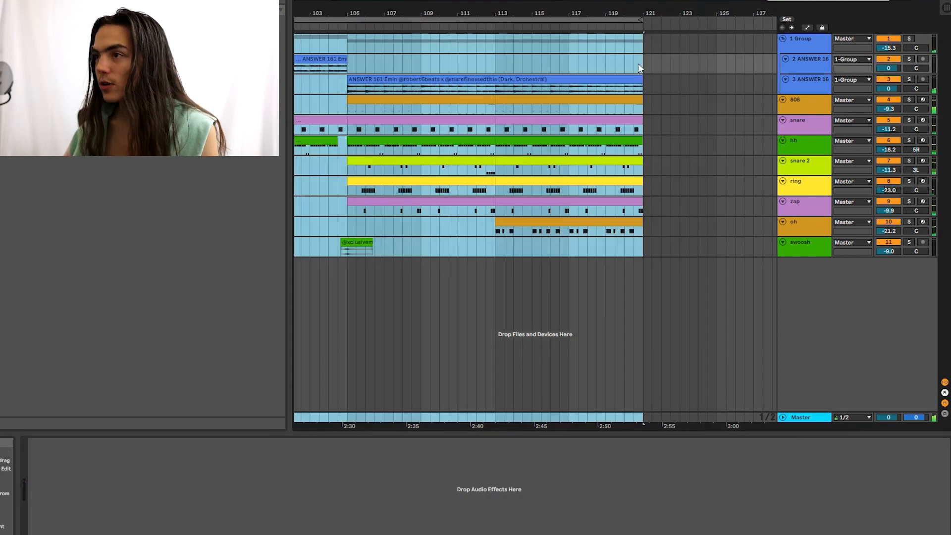
{"action": "left_click", "coordinate": [636, 63]}
{"action": "left_click", "coordinate": [641, 22]}
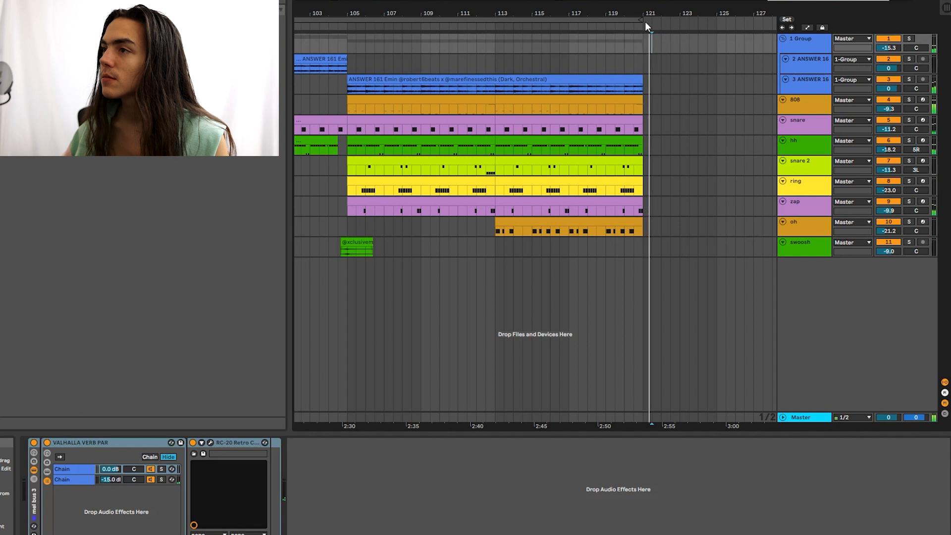
{"action": "scroll", "coordinate": [690, 45], "scroll_direction": "down", "scroll_amount": 5}
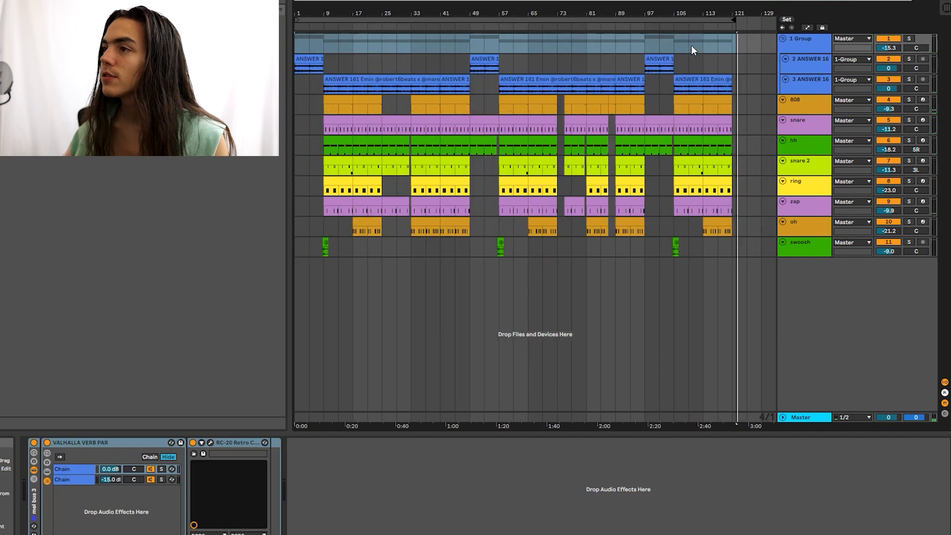
{"action": "left_click", "coordinate": [672, 23]}
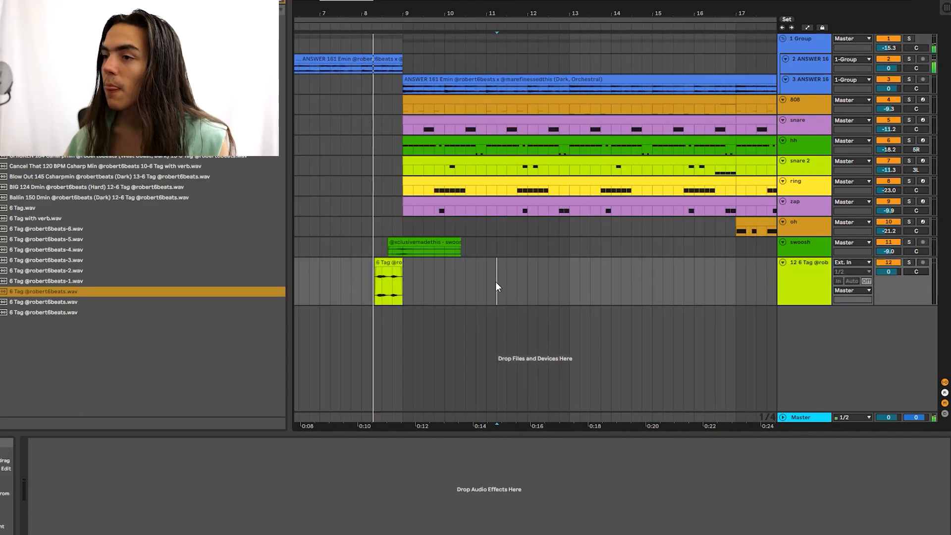
Step: Shrink the tag track to normal height and select bars 1 to 121
{"action": "scroll", "coordinate": [423, 227], "scroll_direction": "down", "scroll_amount": 3}
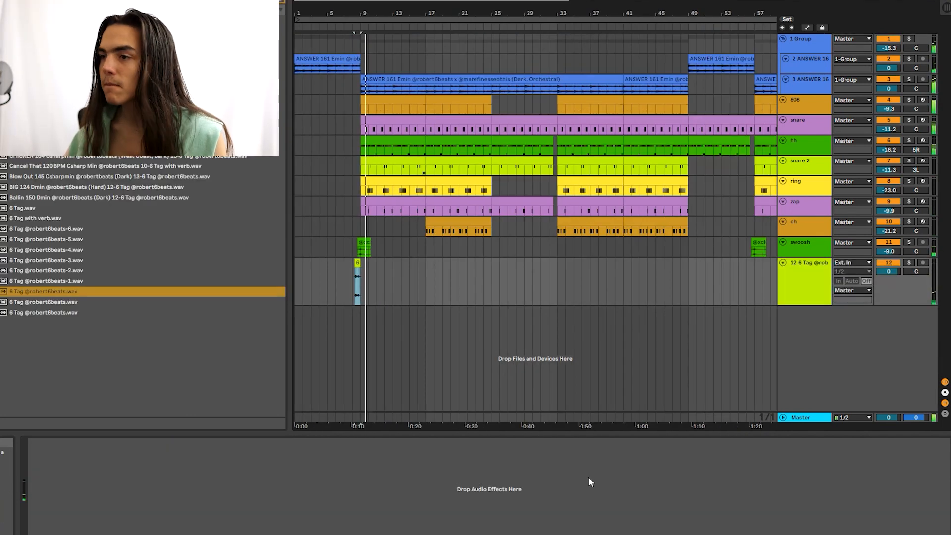
{"action": "scroll", "coordinate": [435, 273], "scroll_direction": "down", "scroll_amount": 2}
{"action": "left_click_drag", "start_coordinate": [804, 305], "coordinate": [806, 274]}
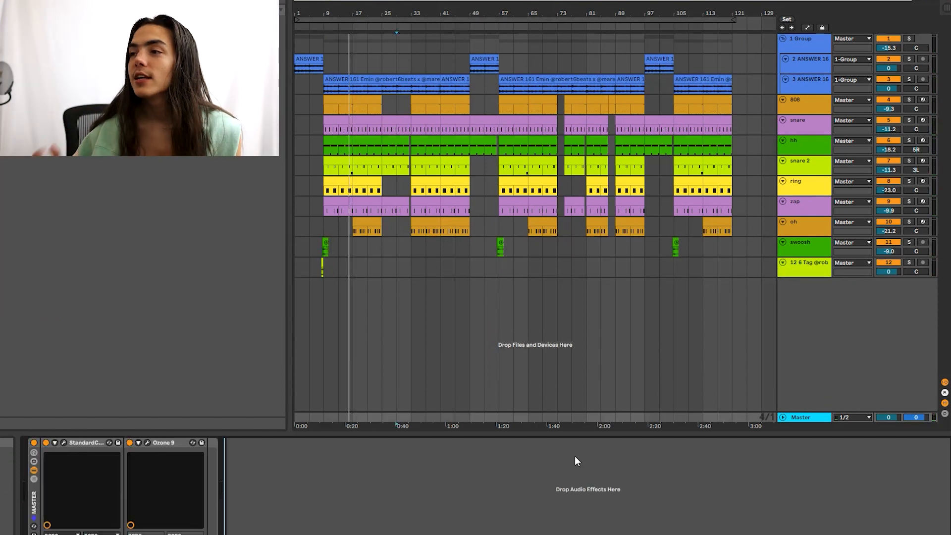
{"action": "left_click", "coordinate": [718, 44]}
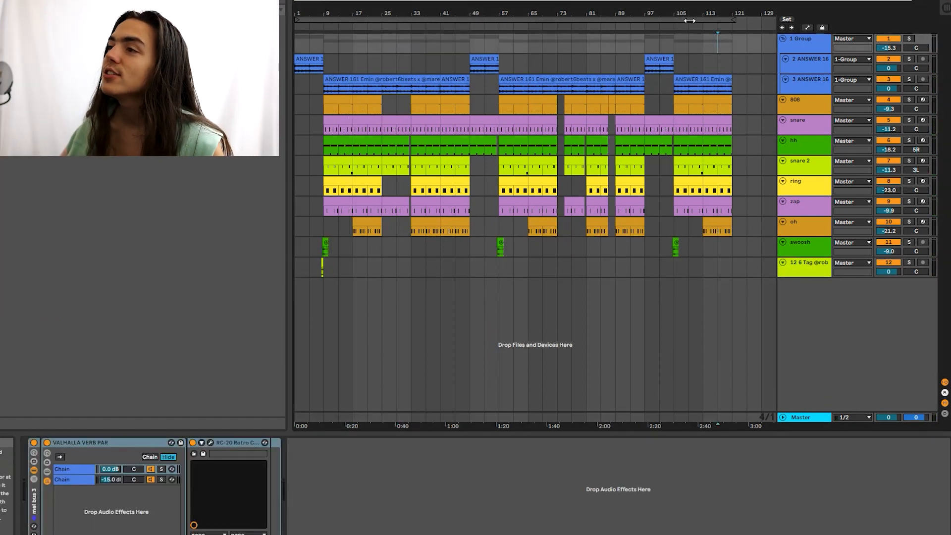
{"action": "left_click", "coordinate": [677, 20]}
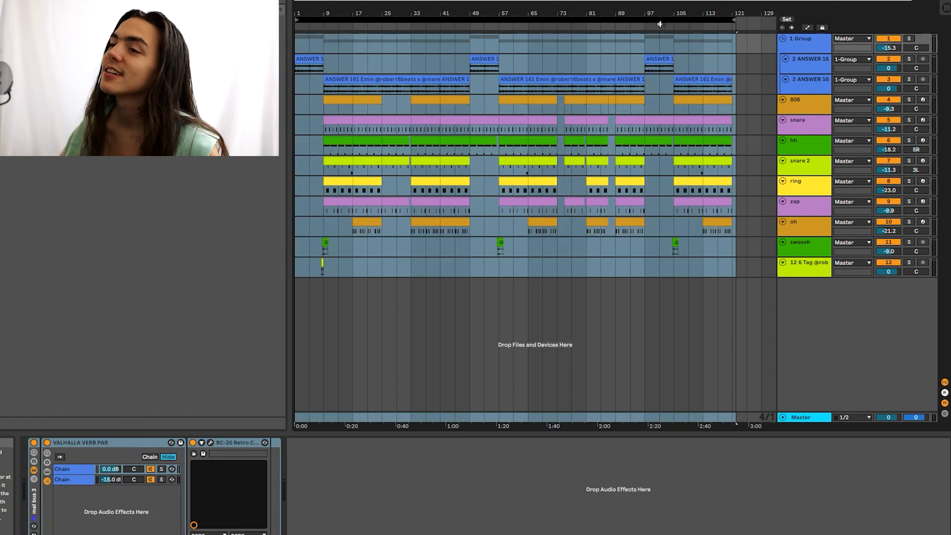
Step: In Export Audio/Video, turn PCM encoding off and 320 kbps MP3 encoding on
{"action": "key", "text": "ctrl+shift+r"}
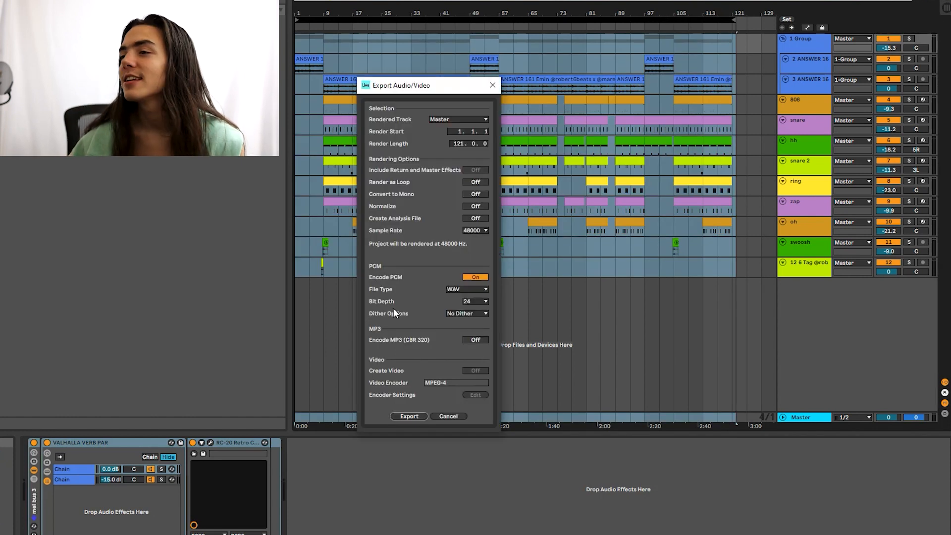
{"action": "left_click", "coordinate": [485, 276]}
{"action": "left_click", "coordinate": [477, 340]}
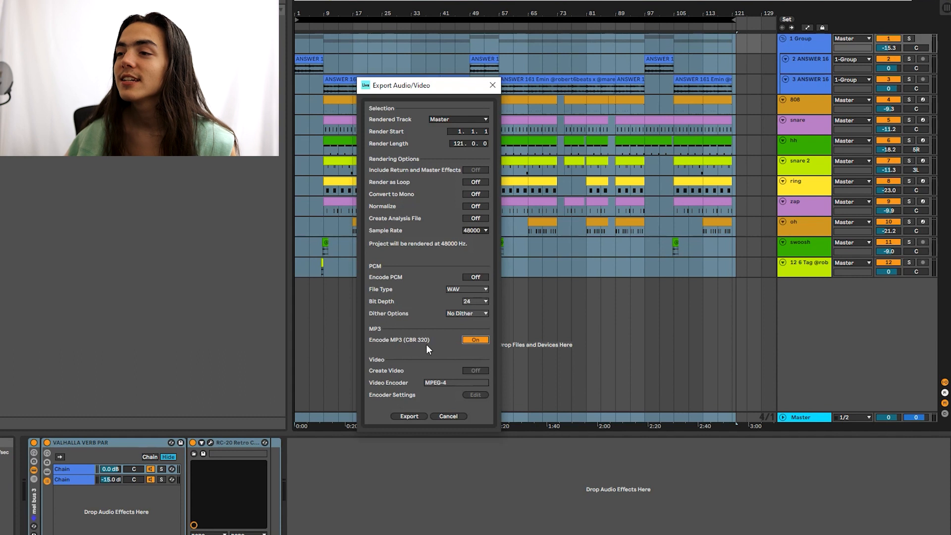